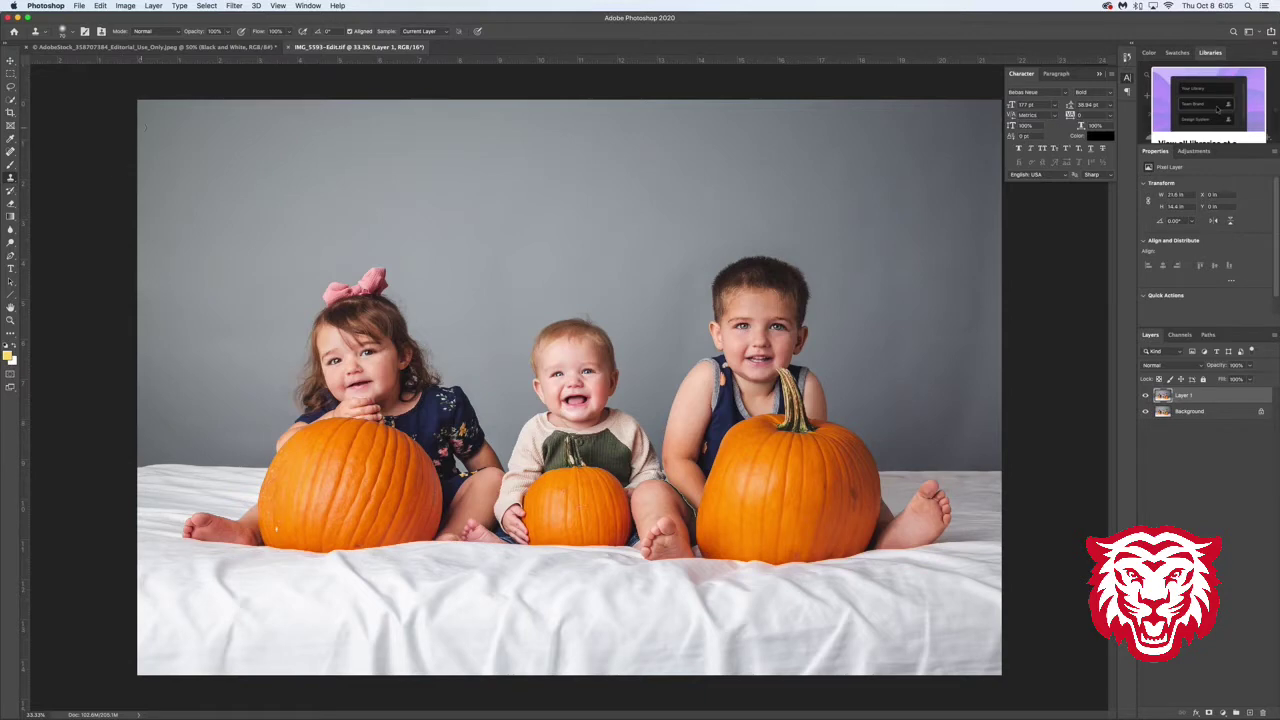
Close the open photo of the three children with pumpkins and the AdobeStock Mustang image.
click(289, 47)
click(27, 52)
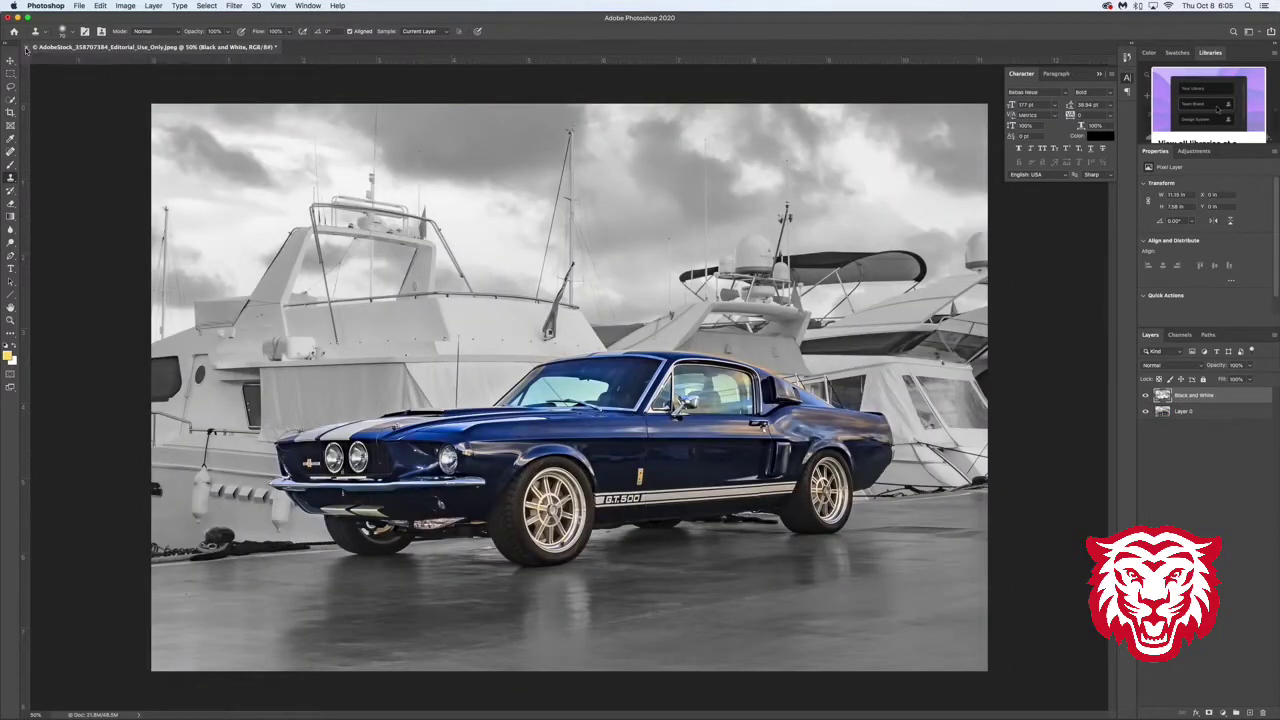
click(605, 231)
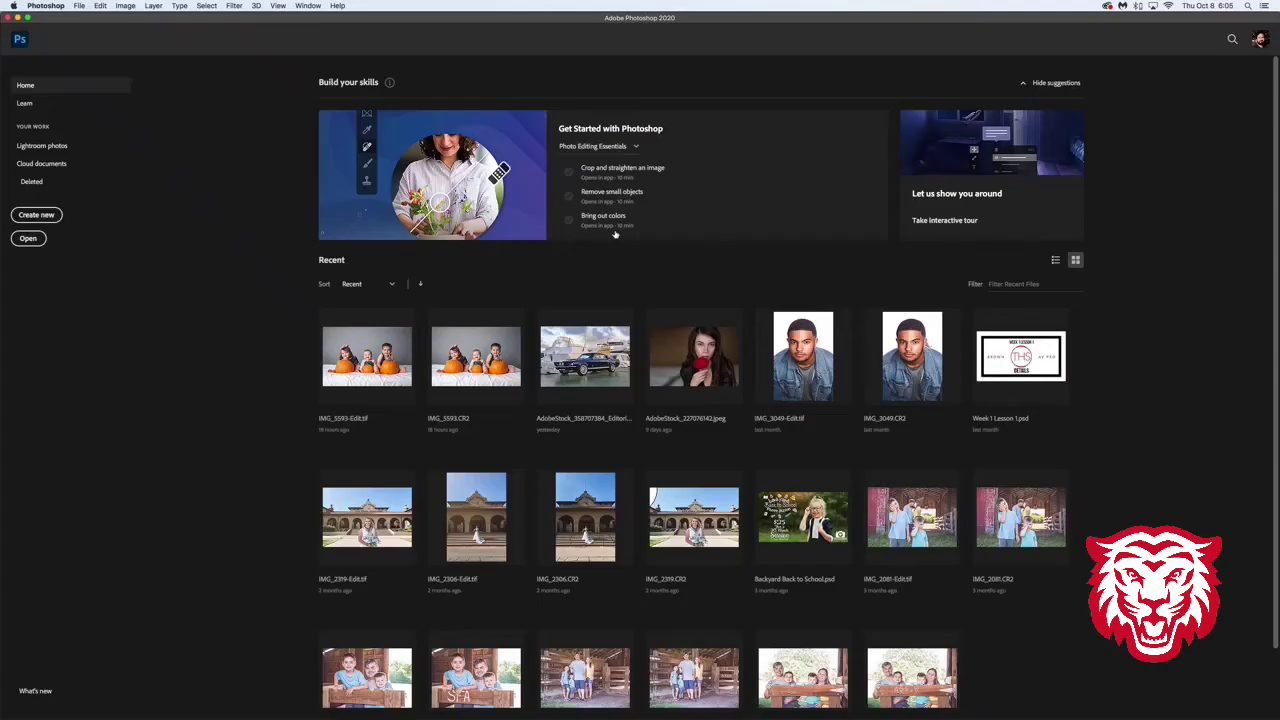
Preview the Tiger Football image on the Desktop and open it for editing.
click(29, 240)
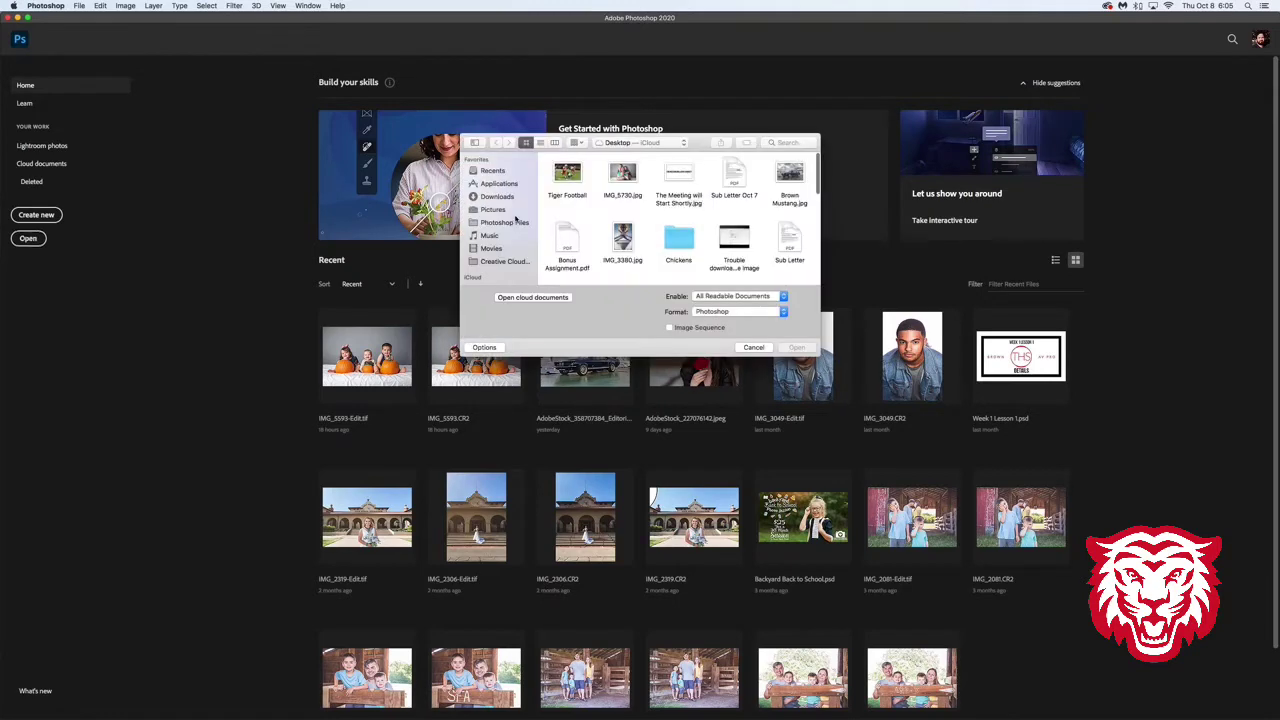
click(567, 176)
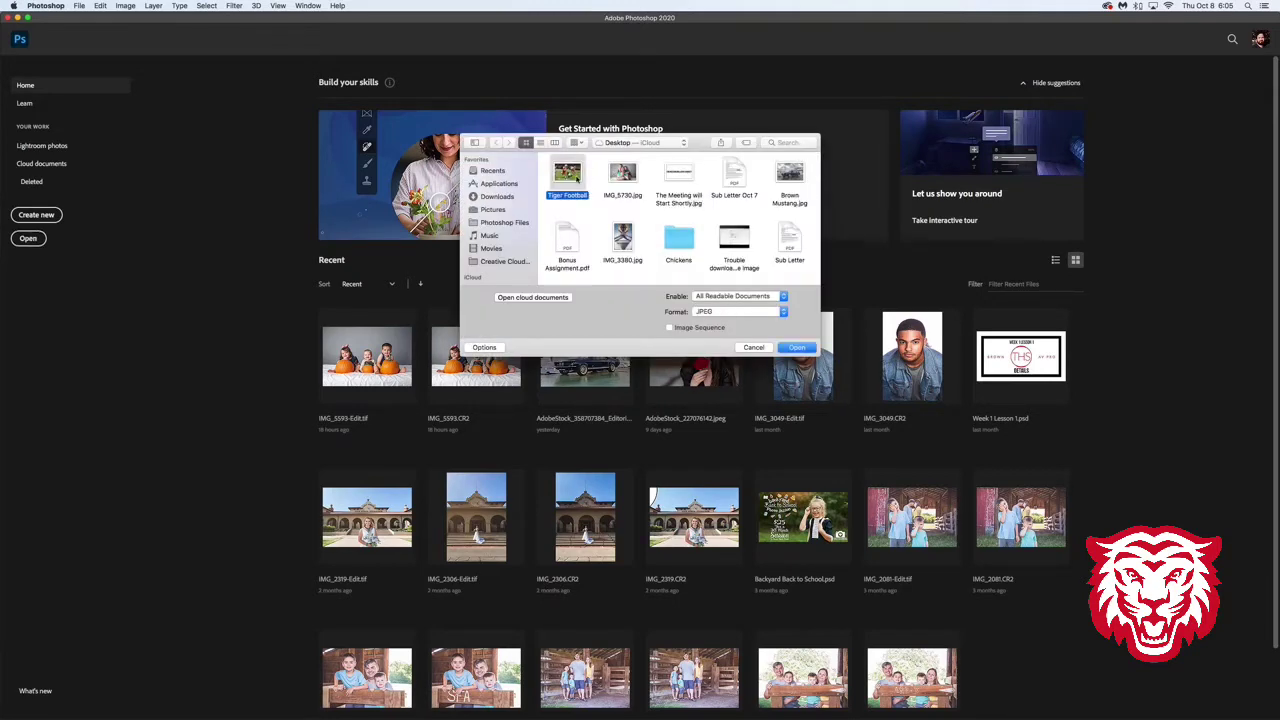
key(space)
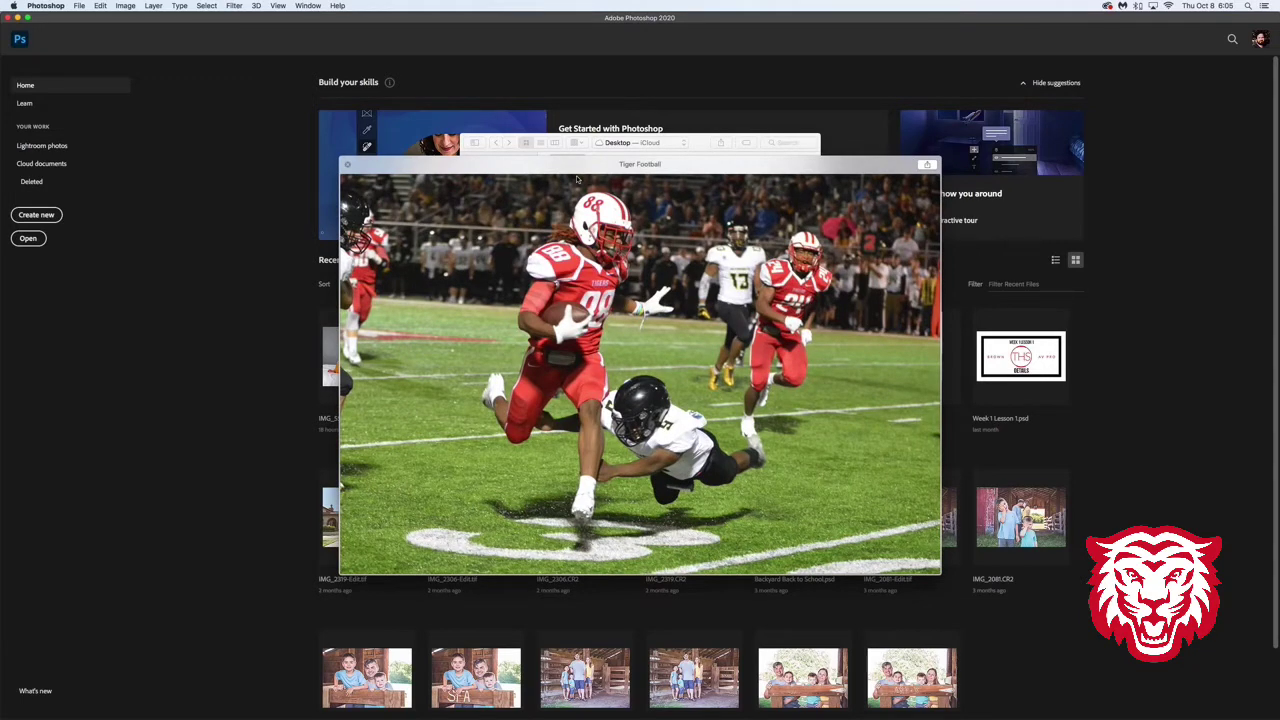
key(space)
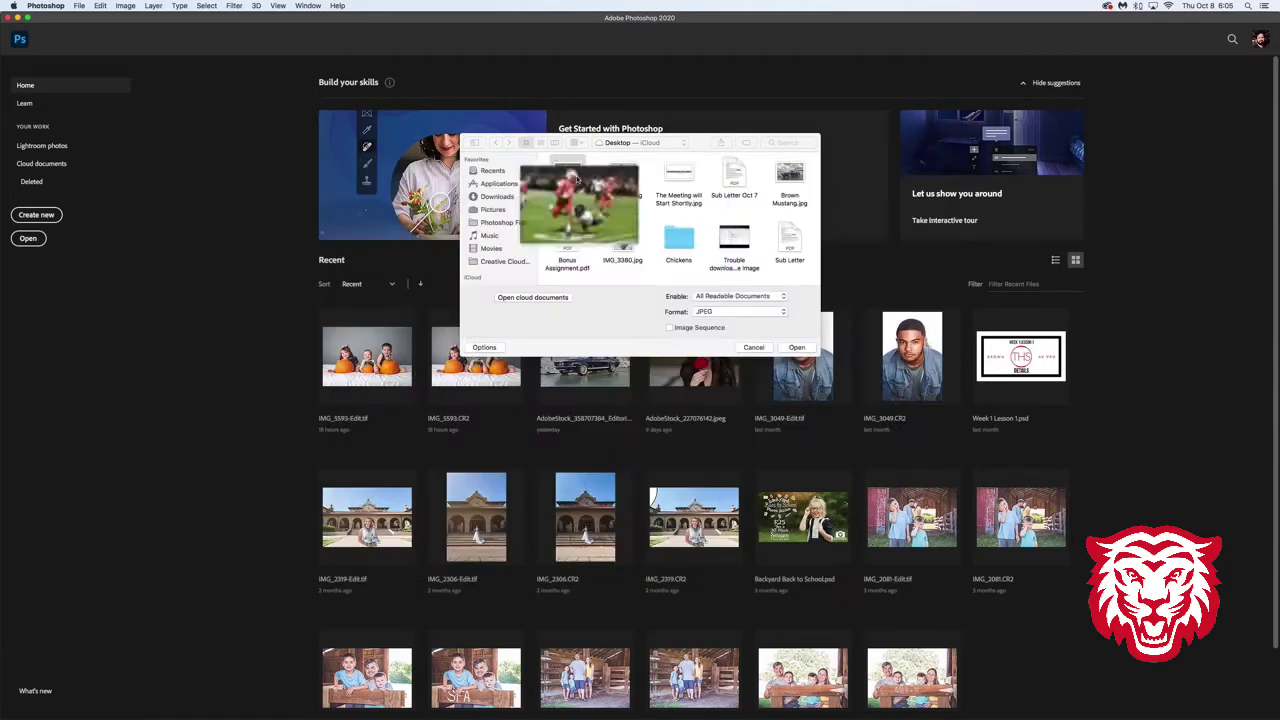
click(796, 349)
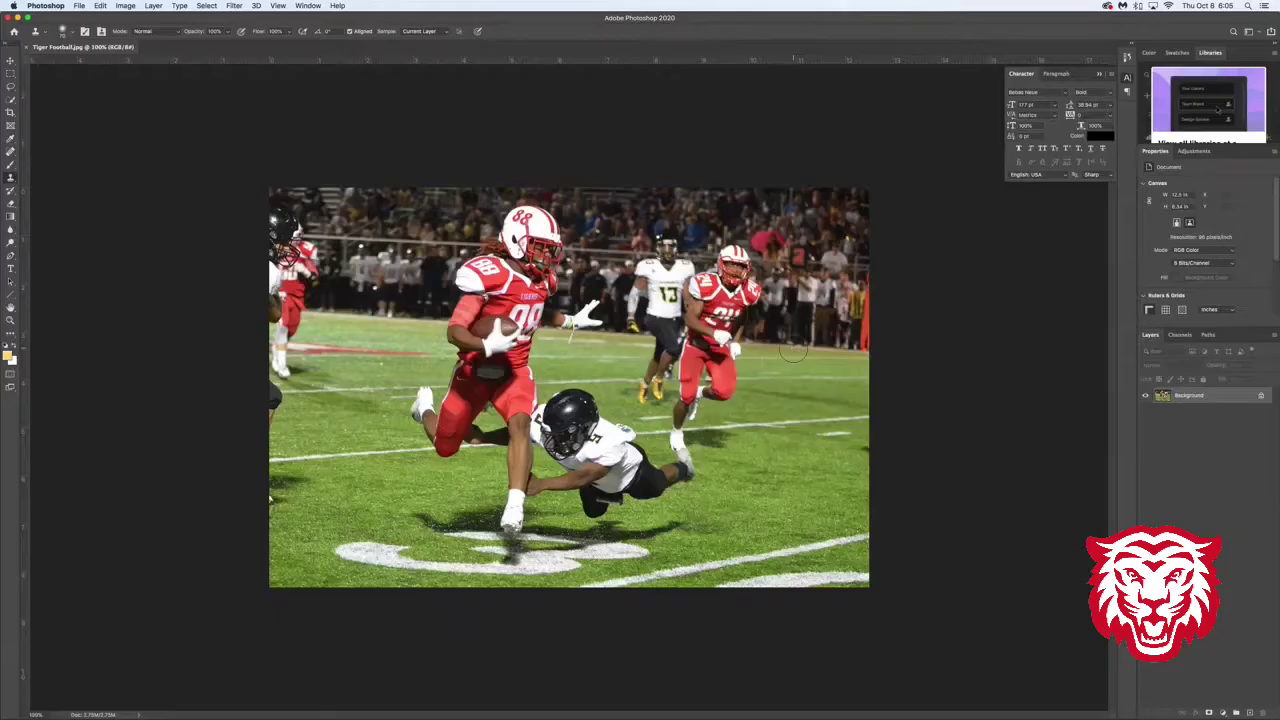
Switch to Photopea in Safari and open the Tiger Football image from the Desktop there.
key(super+Tab)
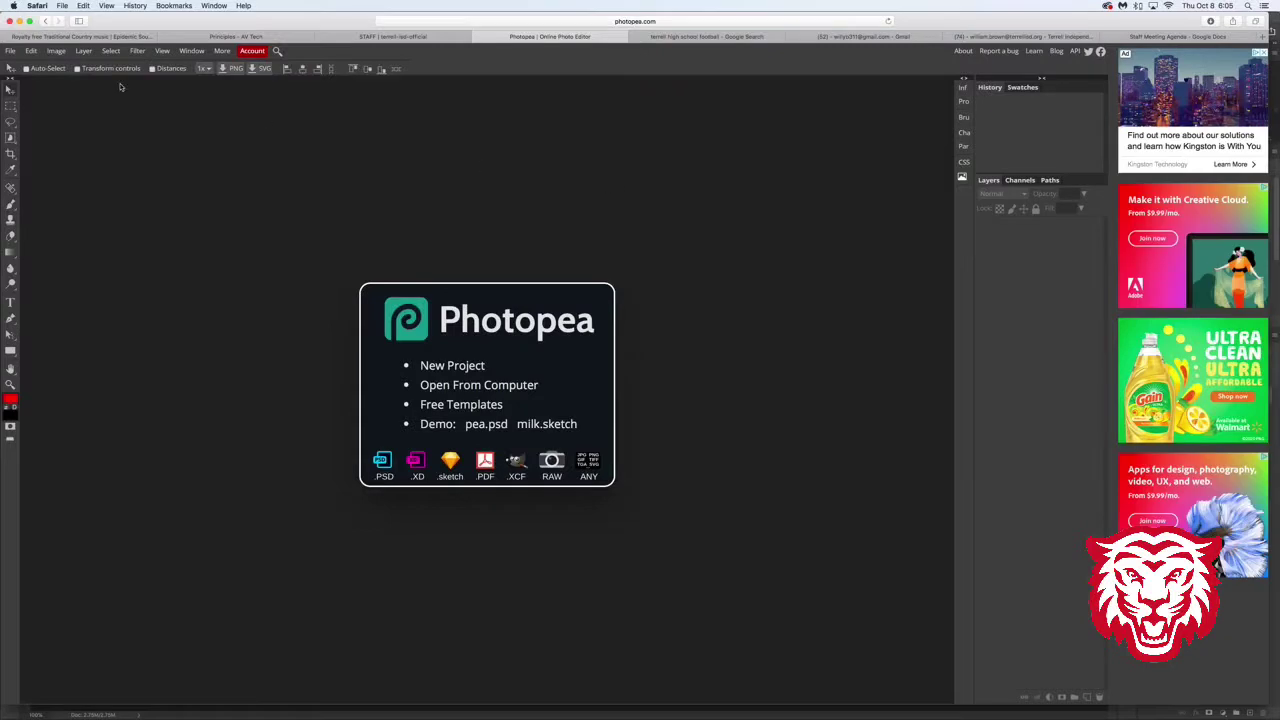
click(9, 51)
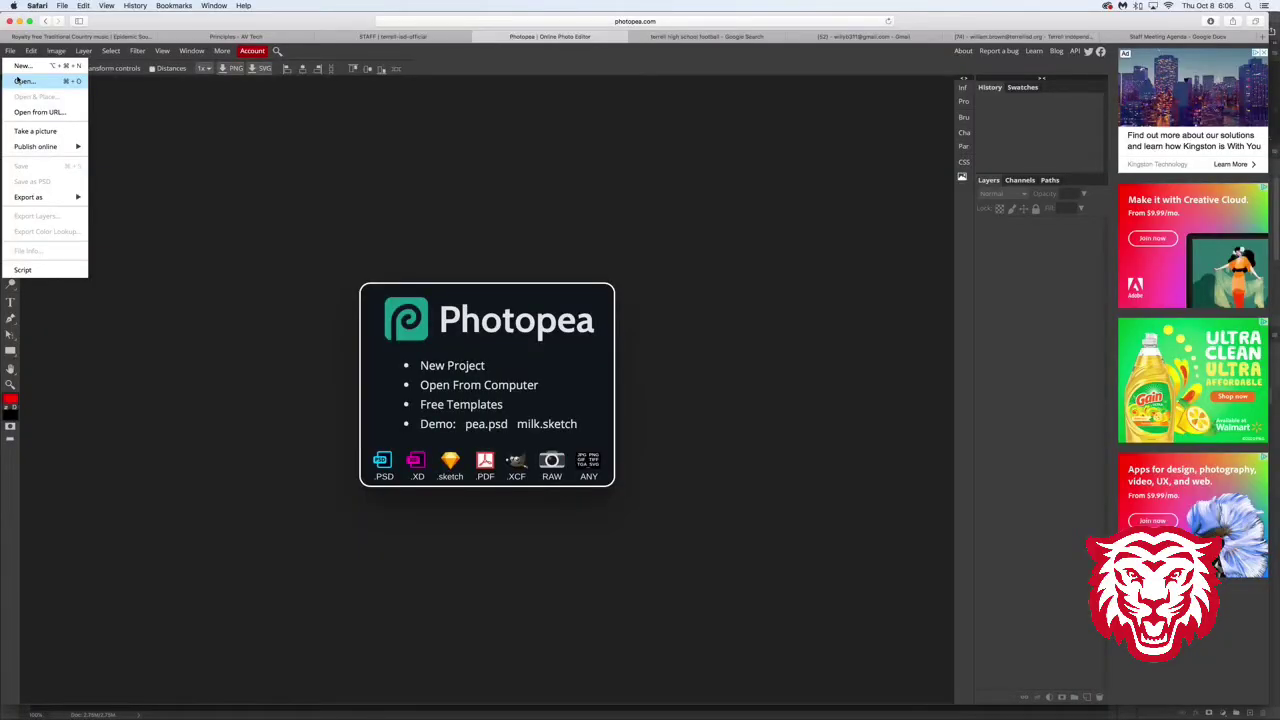
click(10, 51)
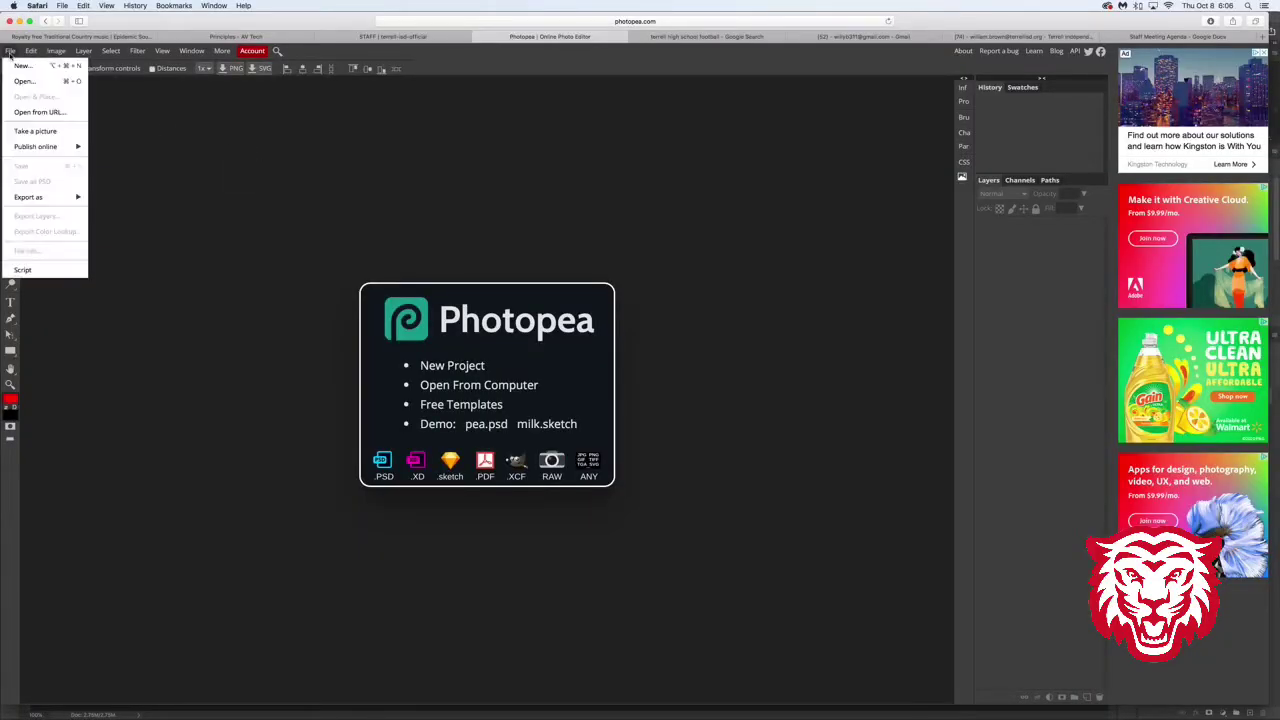
click(31, 82)
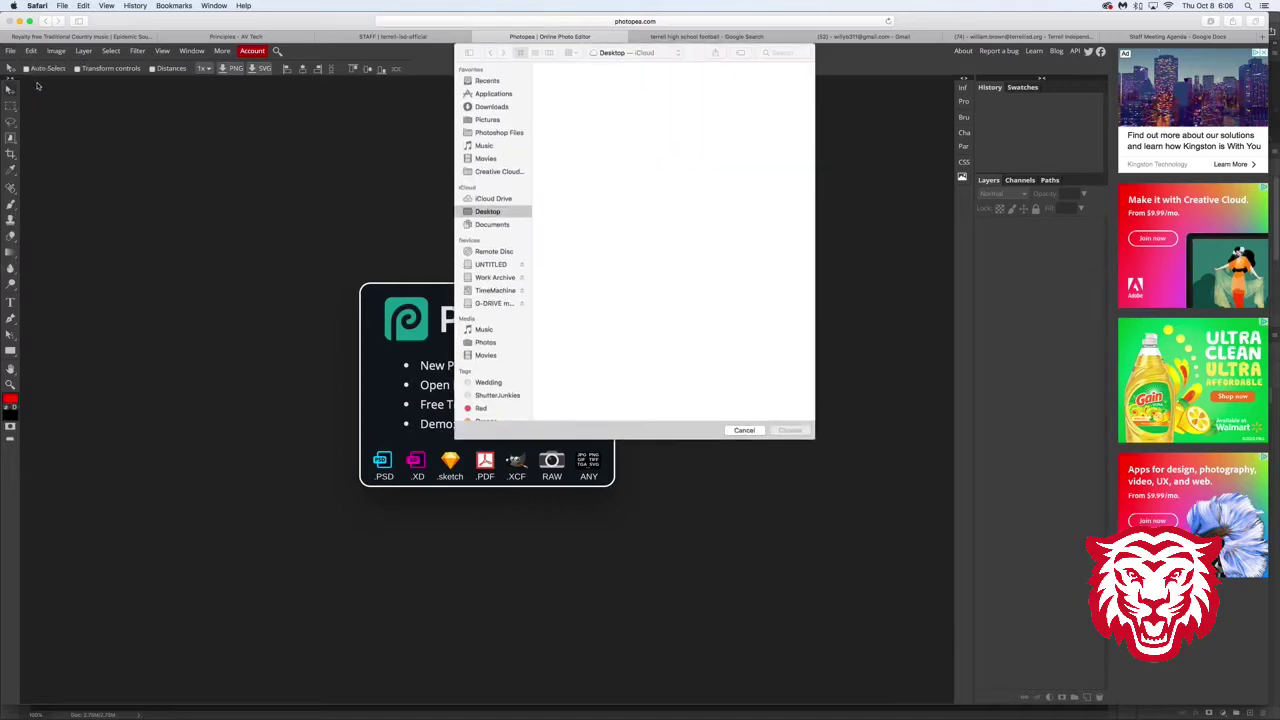
click(561, 88)
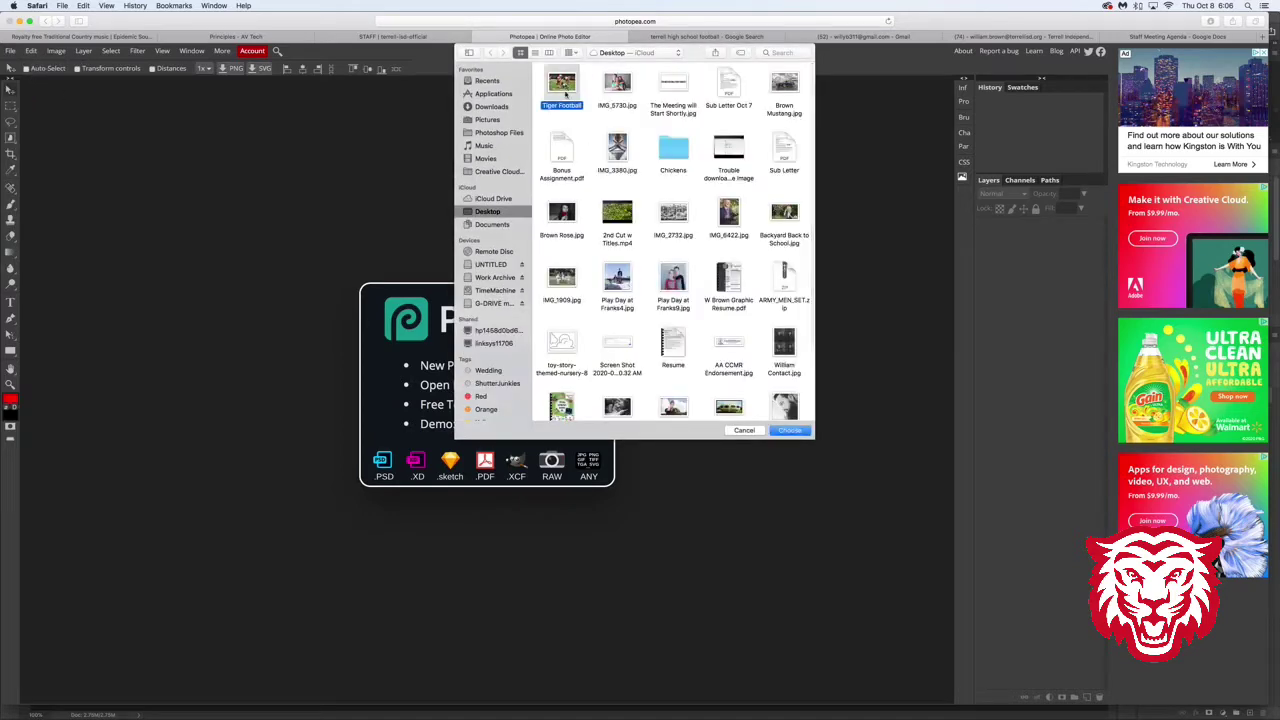
click(792, 435)
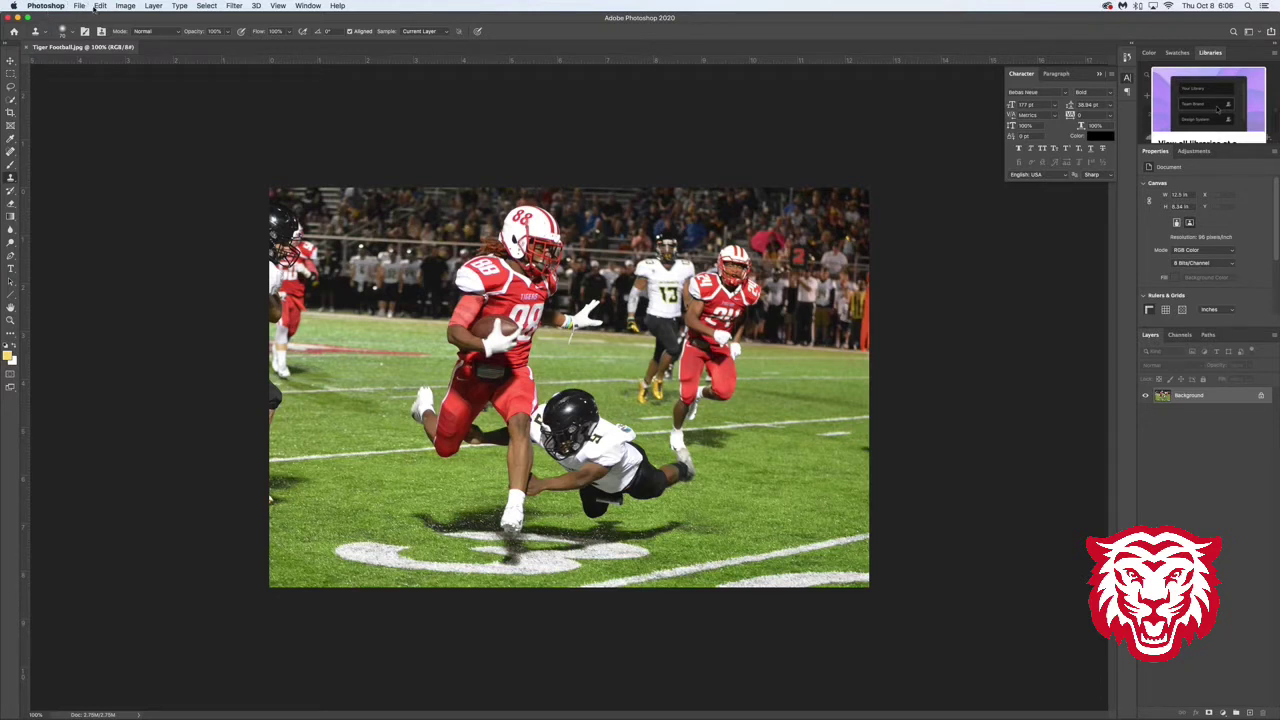
Return to Photoshop, unlock the Tiger Football Background layer and duplicate it.
click(1261, 396)
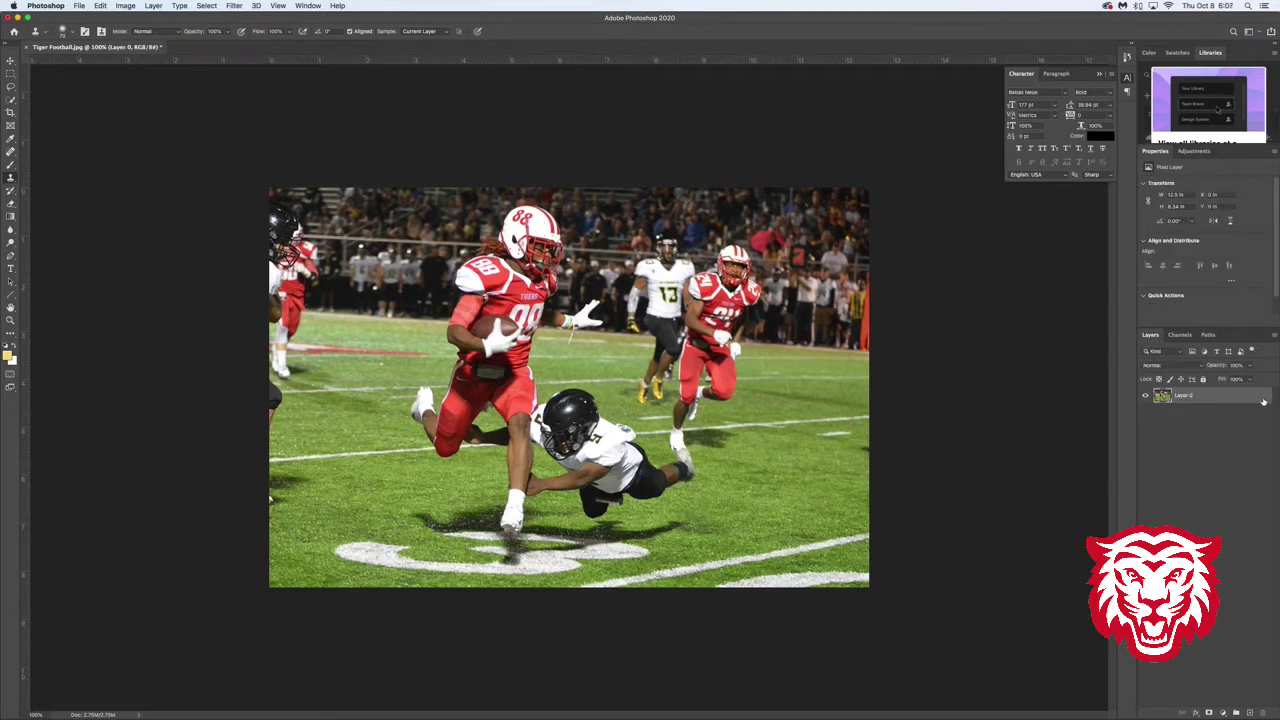
click(1258, 400)
key(super+j)
Rename the duplicated layer "Black and White".
click(127, 6)
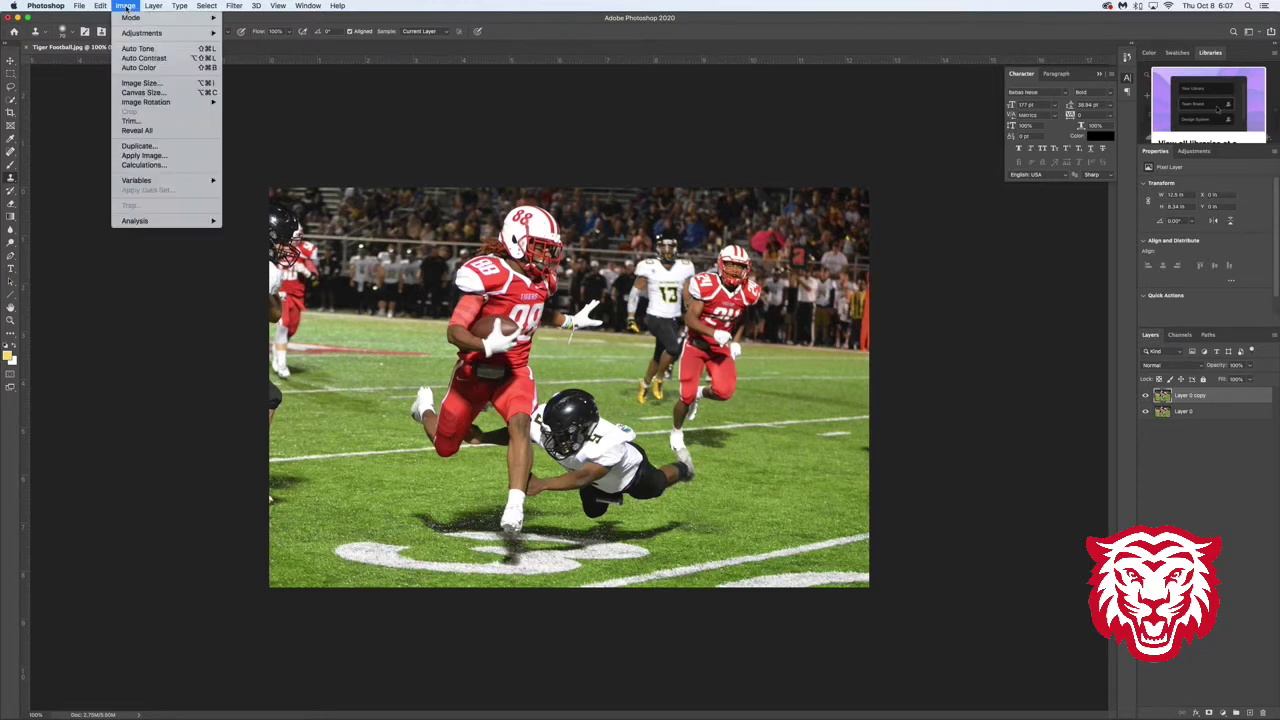
click(1203, 399)
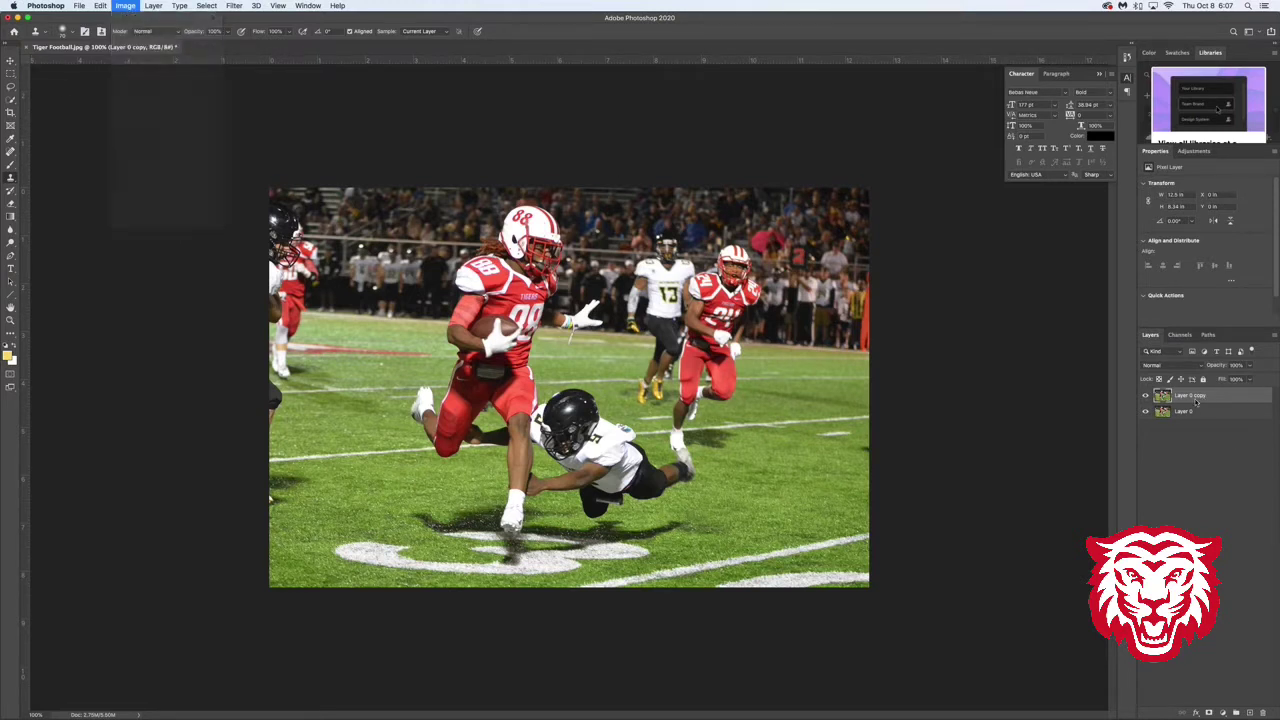
double_click(1201, 396)
text(Black and White)
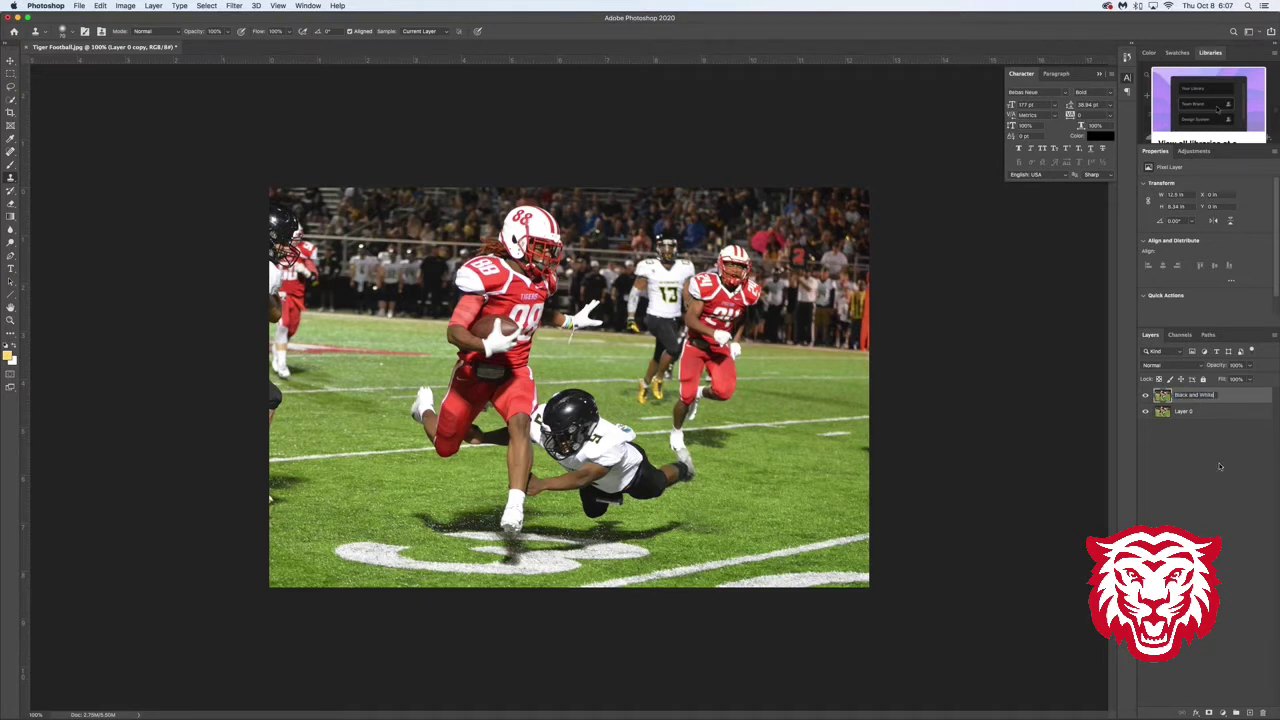
key(Return)
Apply a Black & White adjustment with the Default preset to the Black and White layer.
click(126, 6)
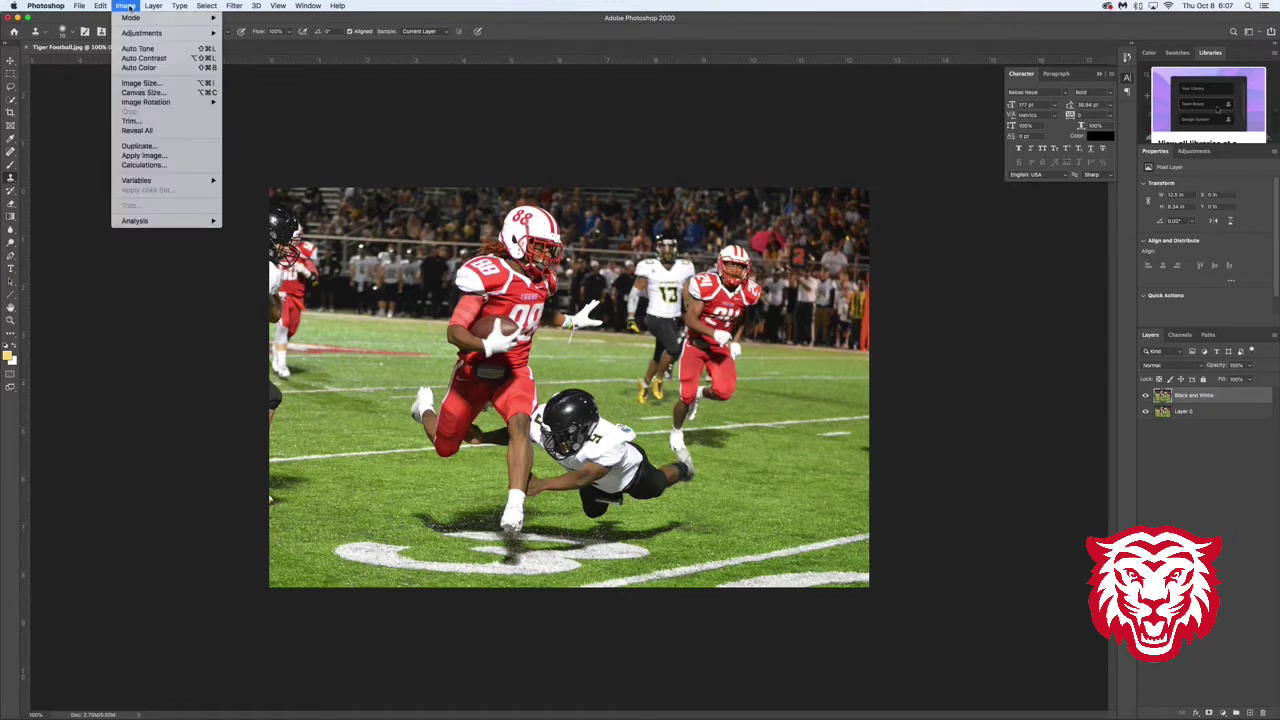
mouse_move(124, 33)
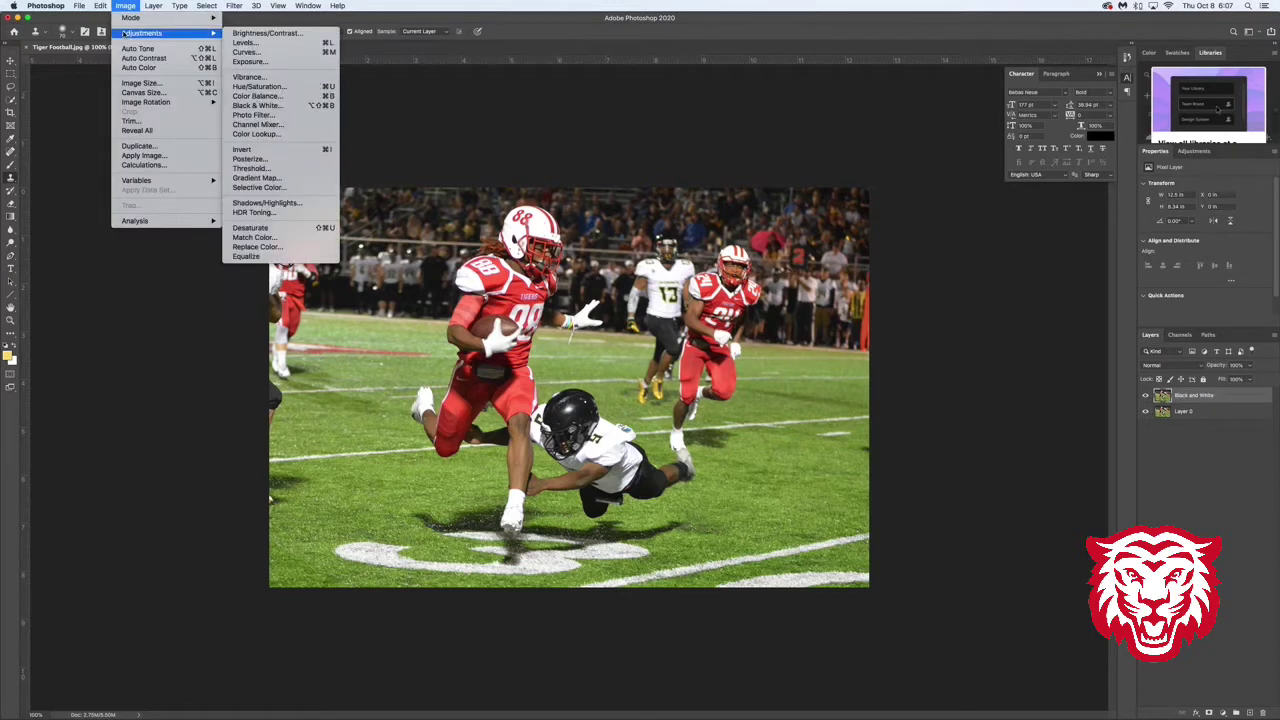
click(256, 105)
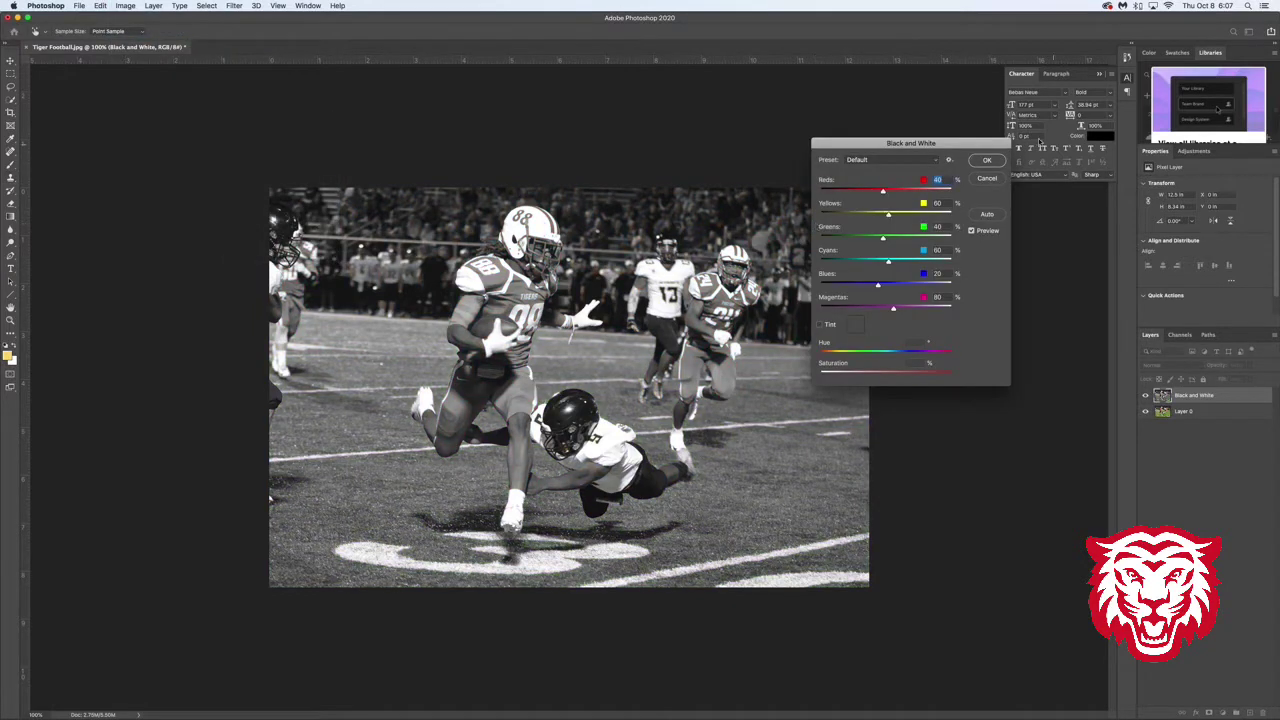
click(986, 162)
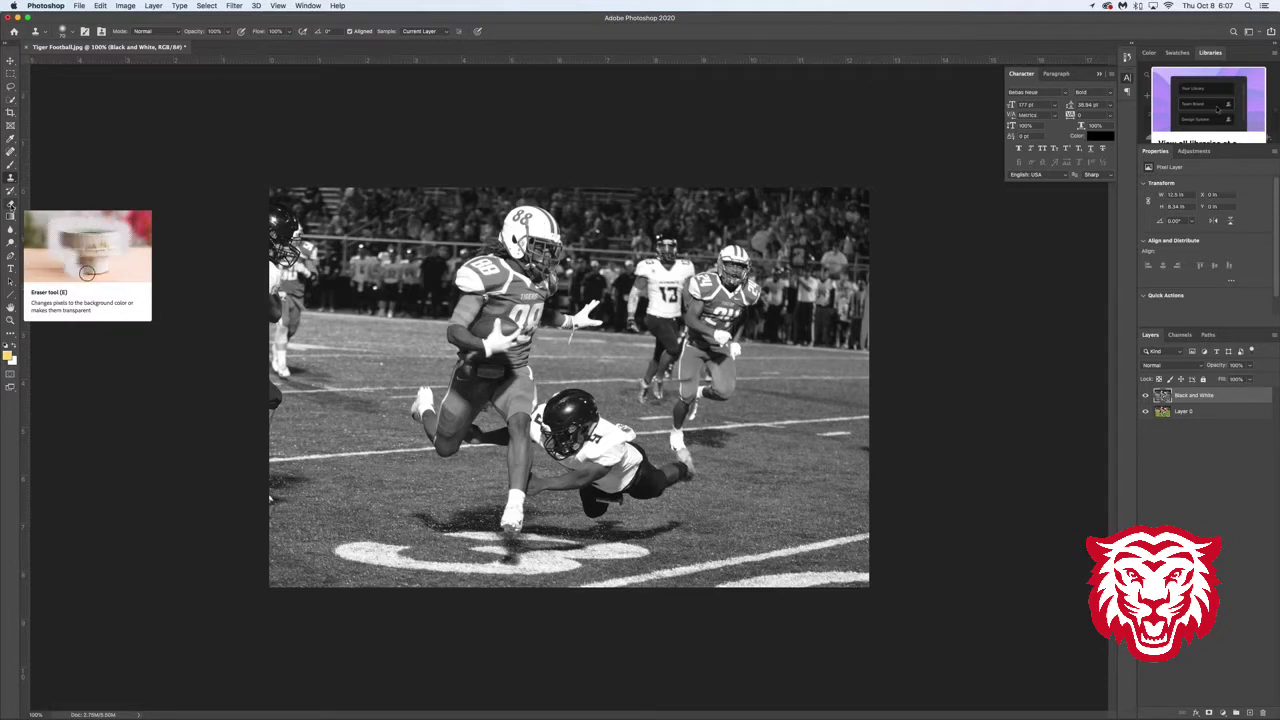
Erase the Black and White layer over the ball carrier, number 88, along his helmet, jersey and legs to bring back his colors.
click(11, 201)
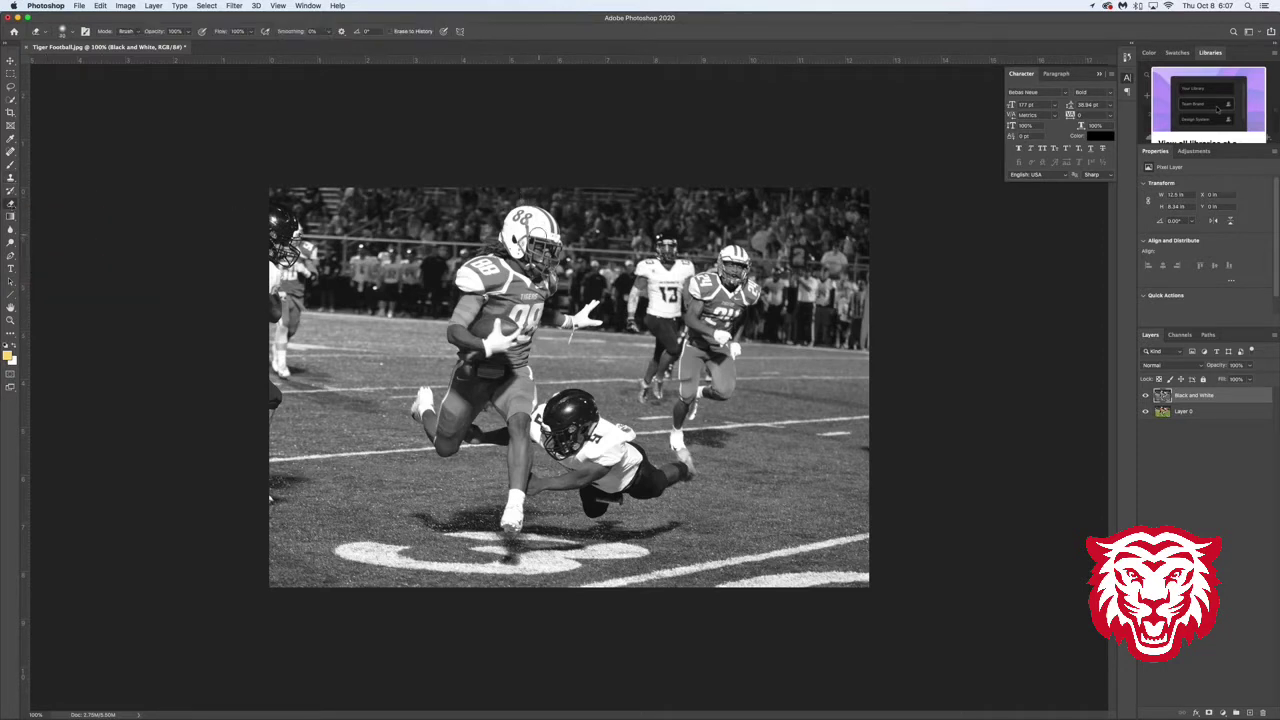
mouse_move(536, 232)
mouse_down()
mouse_move(516, 218)
mouse_move(512, 245)
mouse_move(464, 294)
mouse_move(480, 330)
mouse_move(496, 292)
mouse_move(470, 340)
mouse_move(540, 270)
mouse_move(518, 245)
mouse_move(537, 262)
mouse_move(500, 360)
mouse_move(514, 406)
mouse_move(530, 374)
mouse_move(530, 414)
mouse_up()
drag(507, 477, 509, 507)
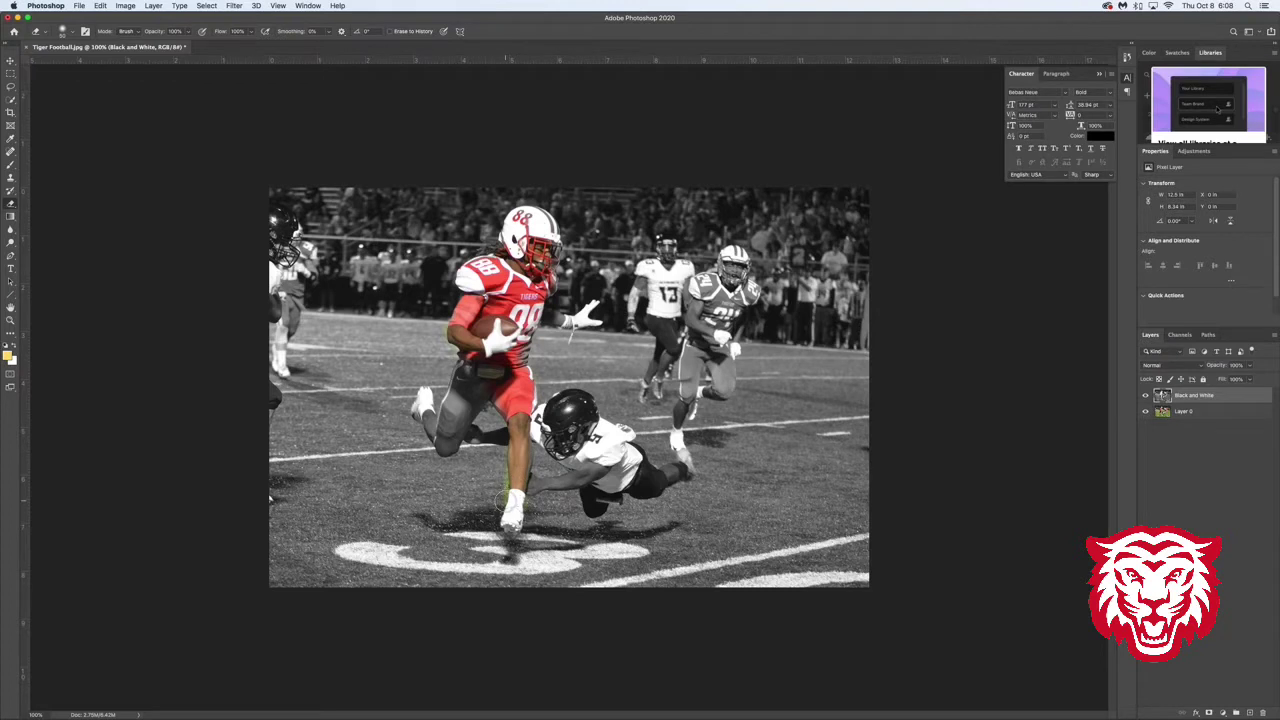
key(super+z)
drag(518, 404, 513, 512)
mouse_move(494, 382)
mouse_down()
mouse_move(461, 377)
mouse_move(449, 430)
mouse_up()
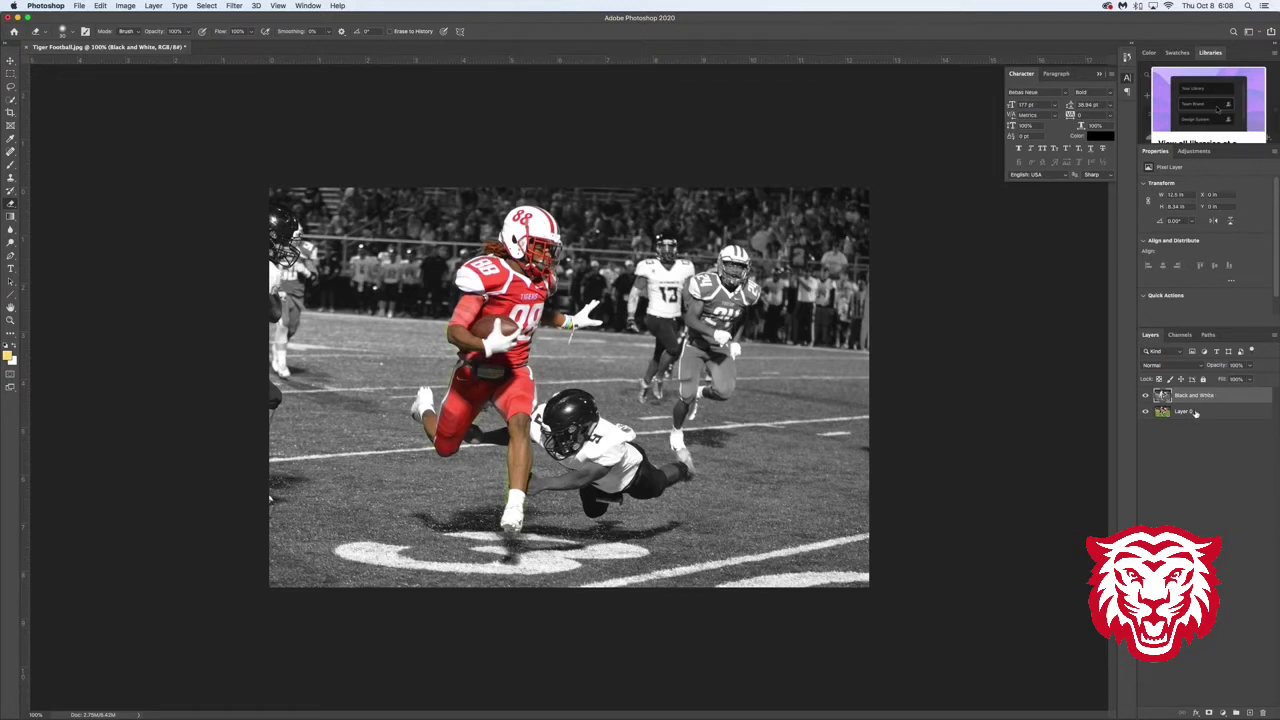
Switch to Photopea in Safari and close the Epidemic Sound and Terrell High School football search tabs.
key(super+Tab)
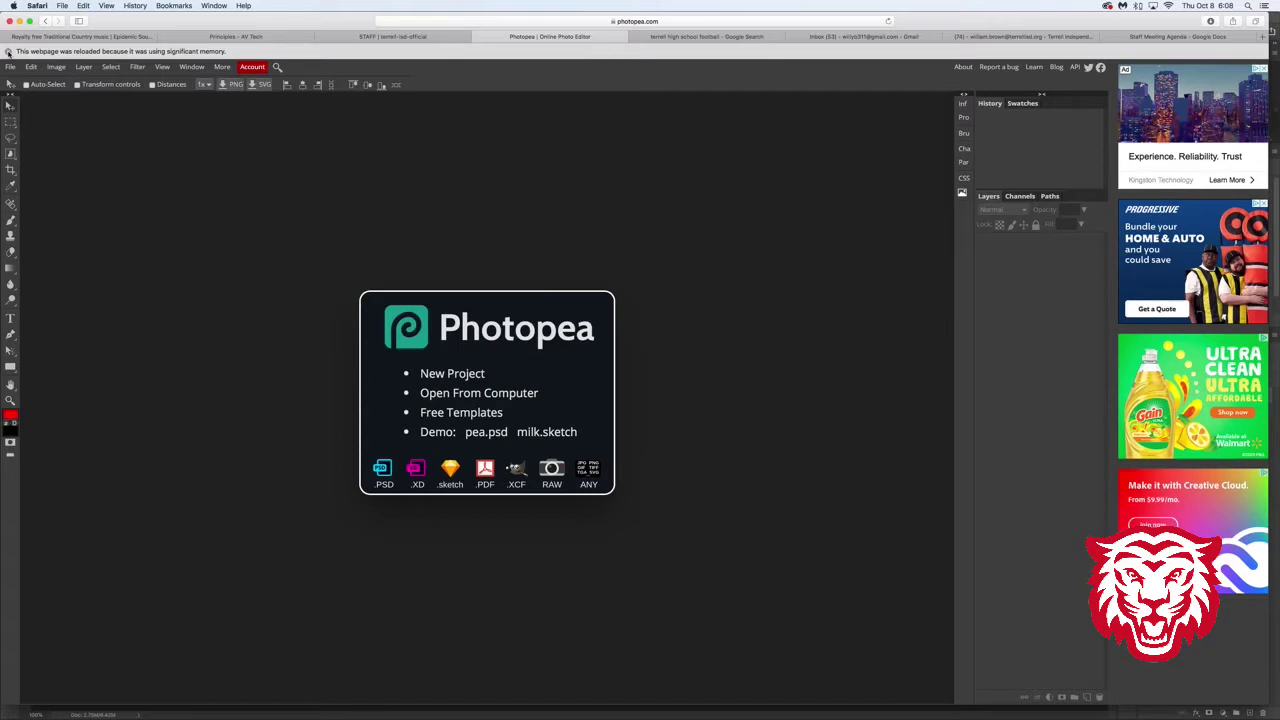
click(8, 51)
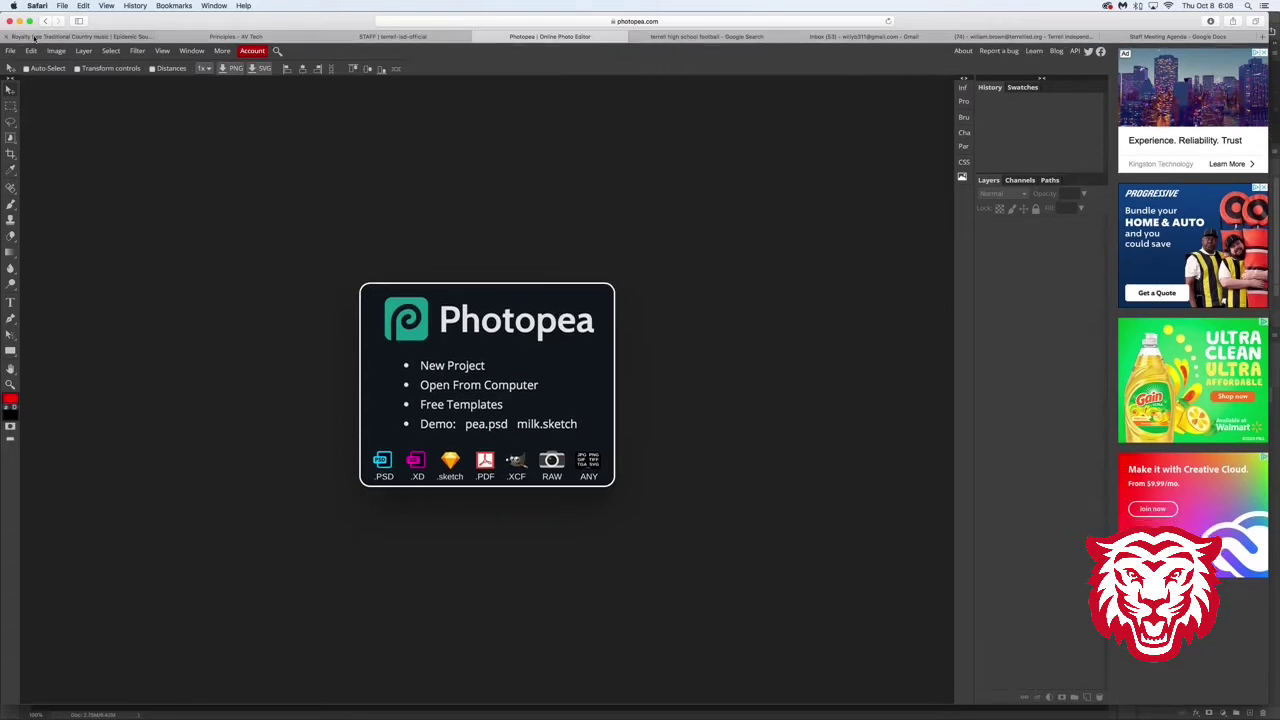
click(104, 37)
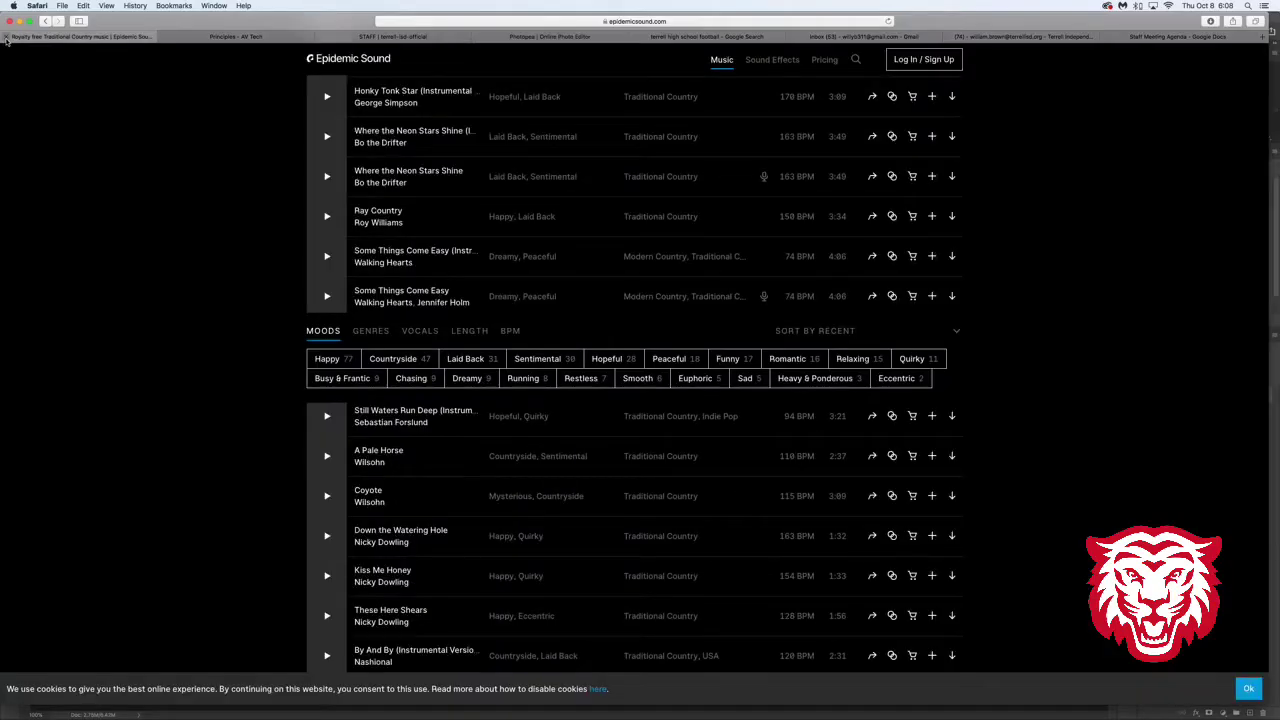
key(super+w)
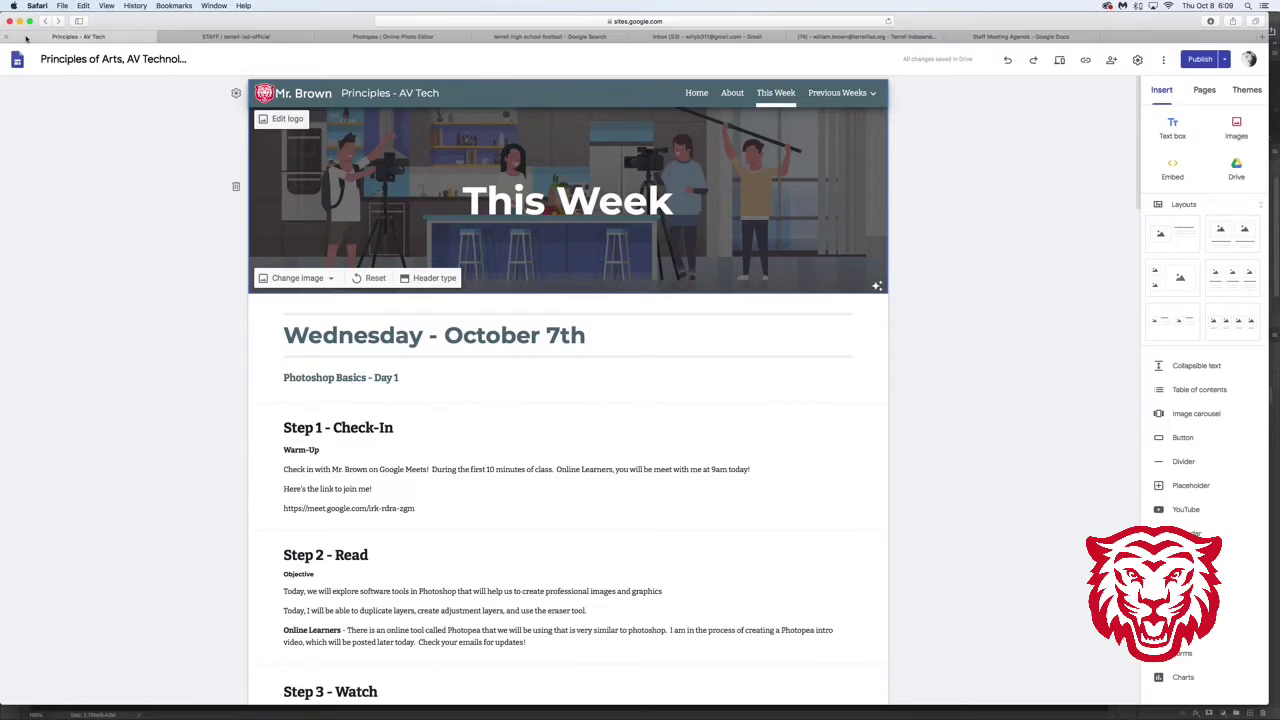
click(208, 37)
click(375, 37)
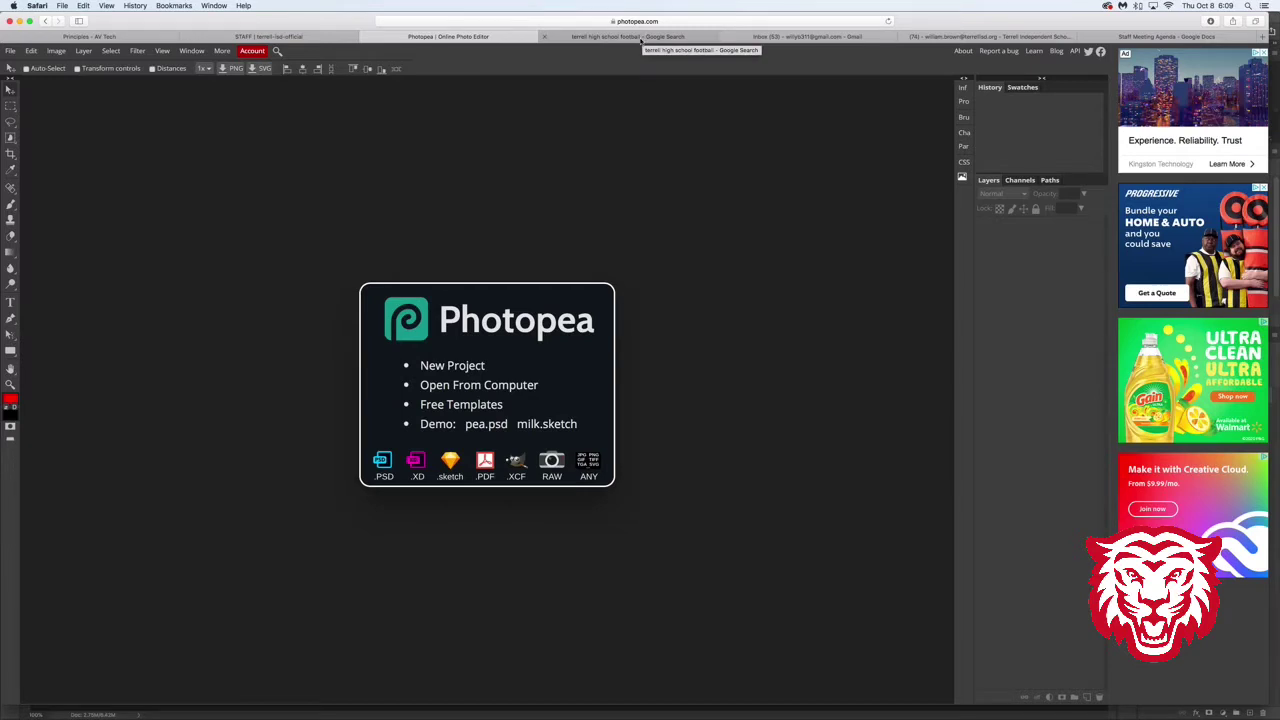
click(544, 37)
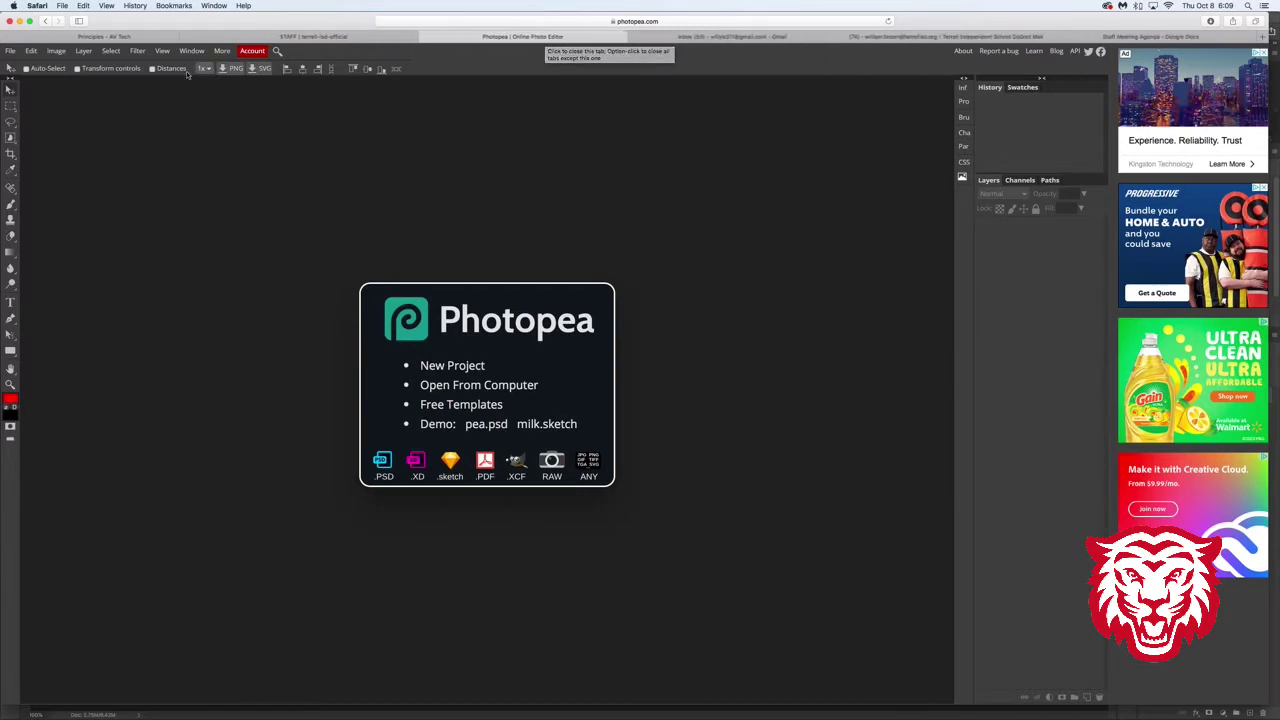
Open the Tiger Football image again in Photopea and duplicate its Background layer.
click(9, 53)
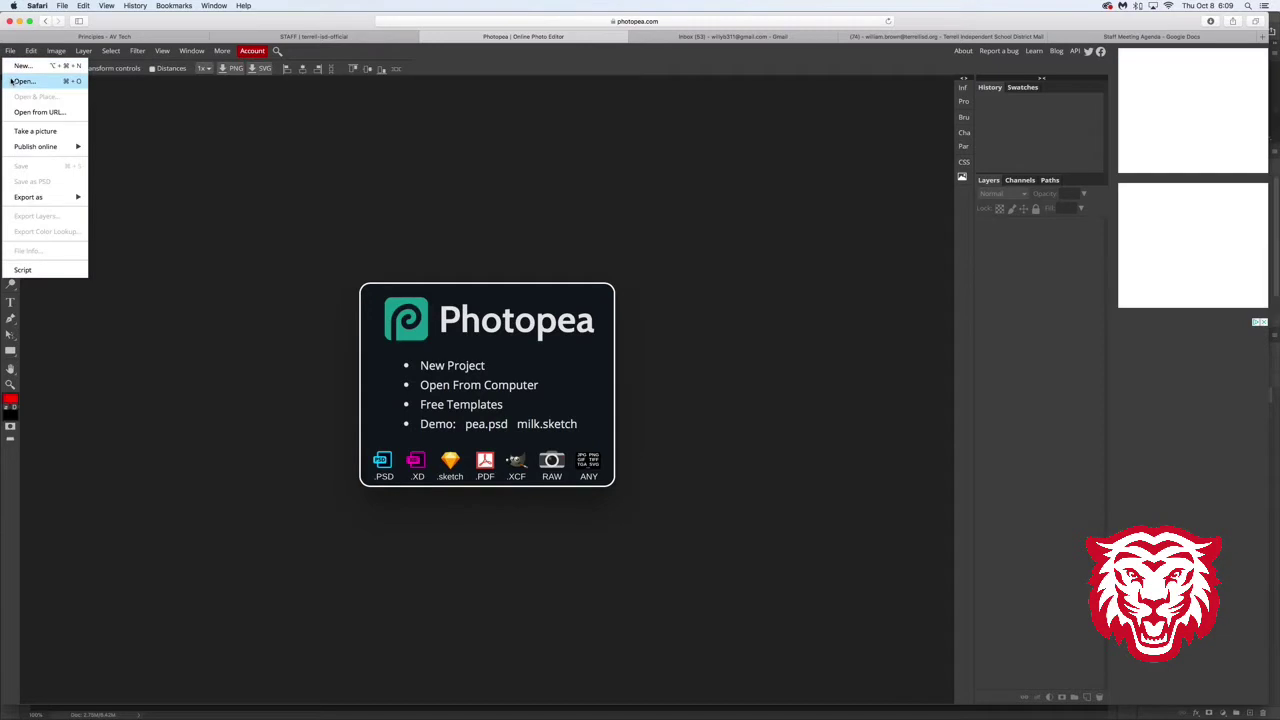
click(9, 82)
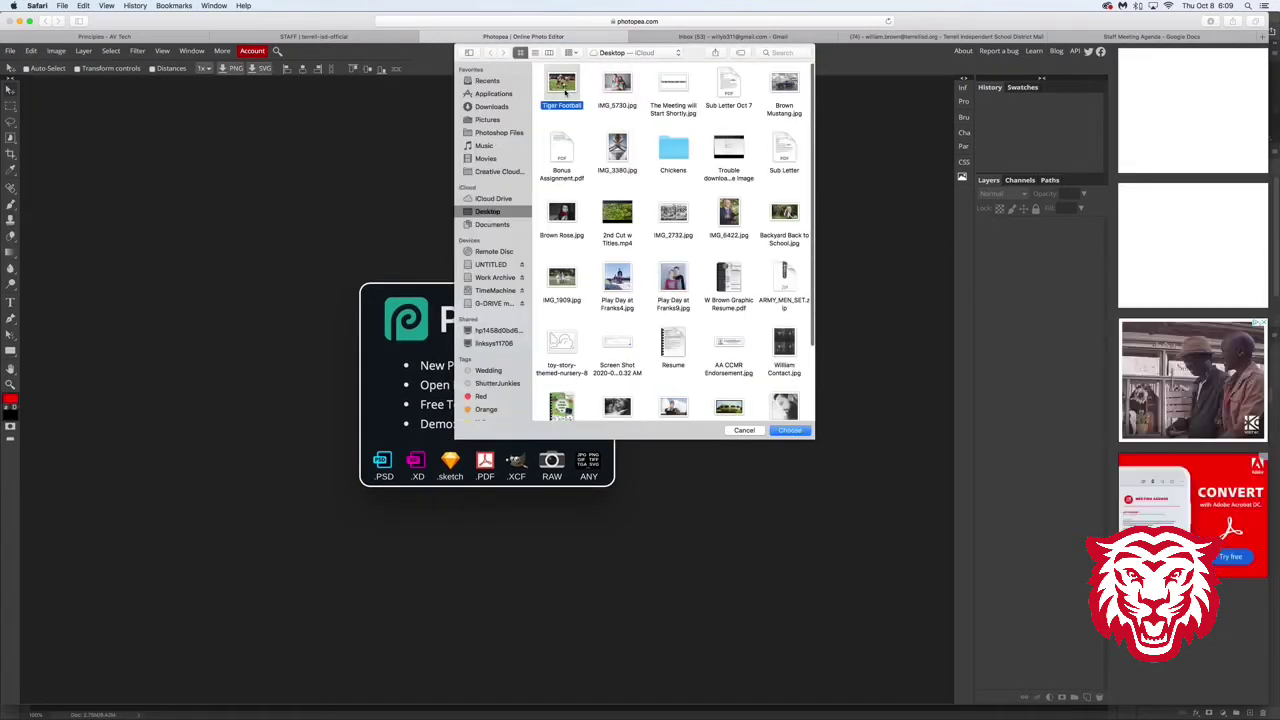
click(790, 430)
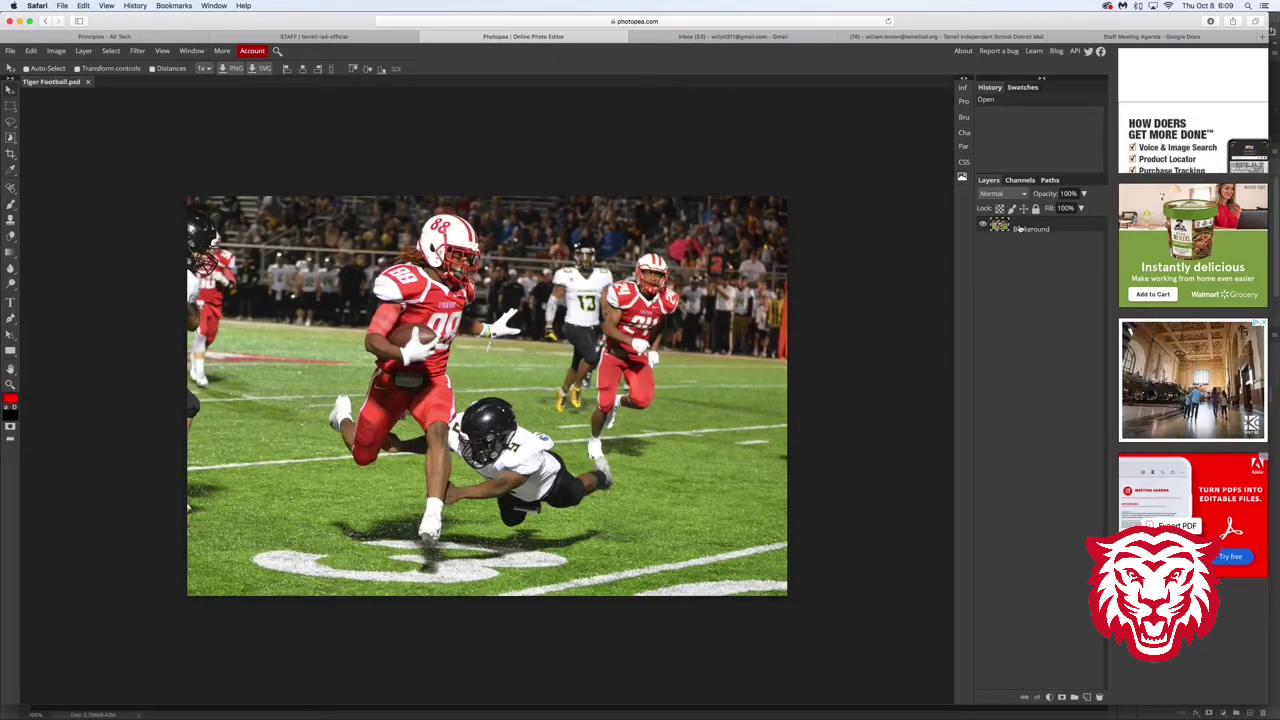
key(super+j)
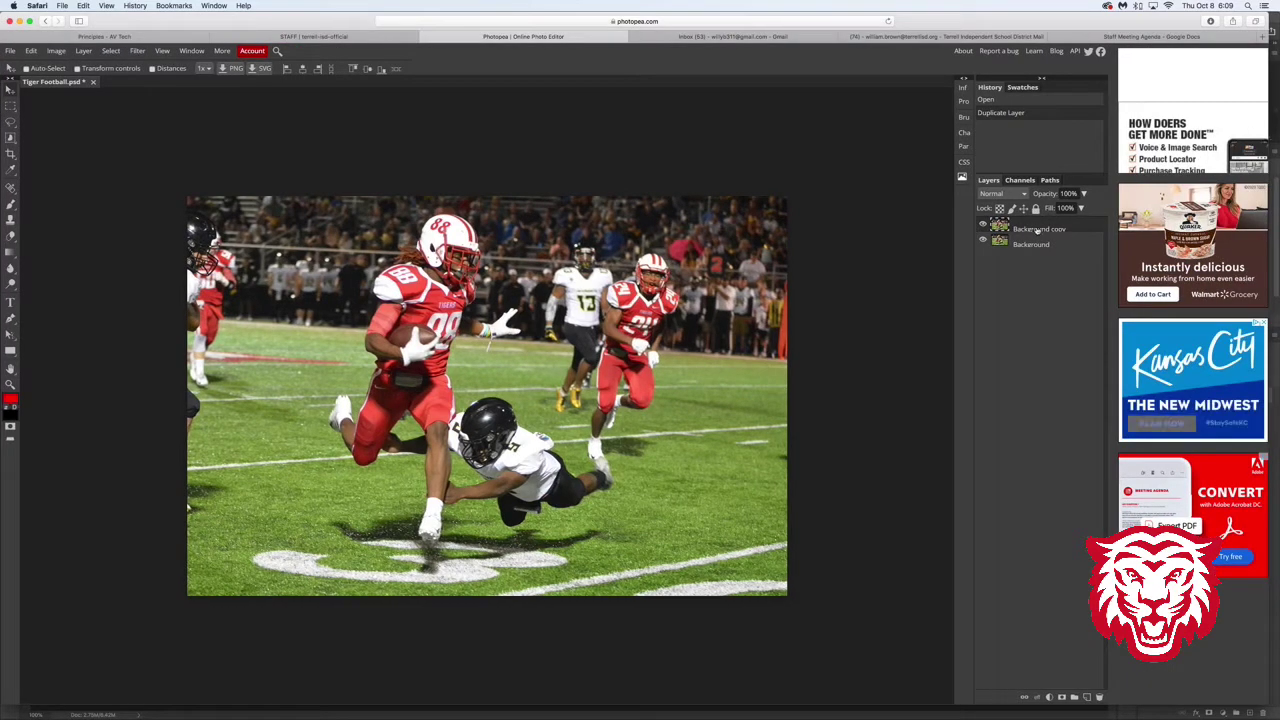
Convert the Background copy layer to monochrome with a Black & White adjustment, keeping the dialog's default slider values.
click(56, 50)
mouse_move(69, 70)
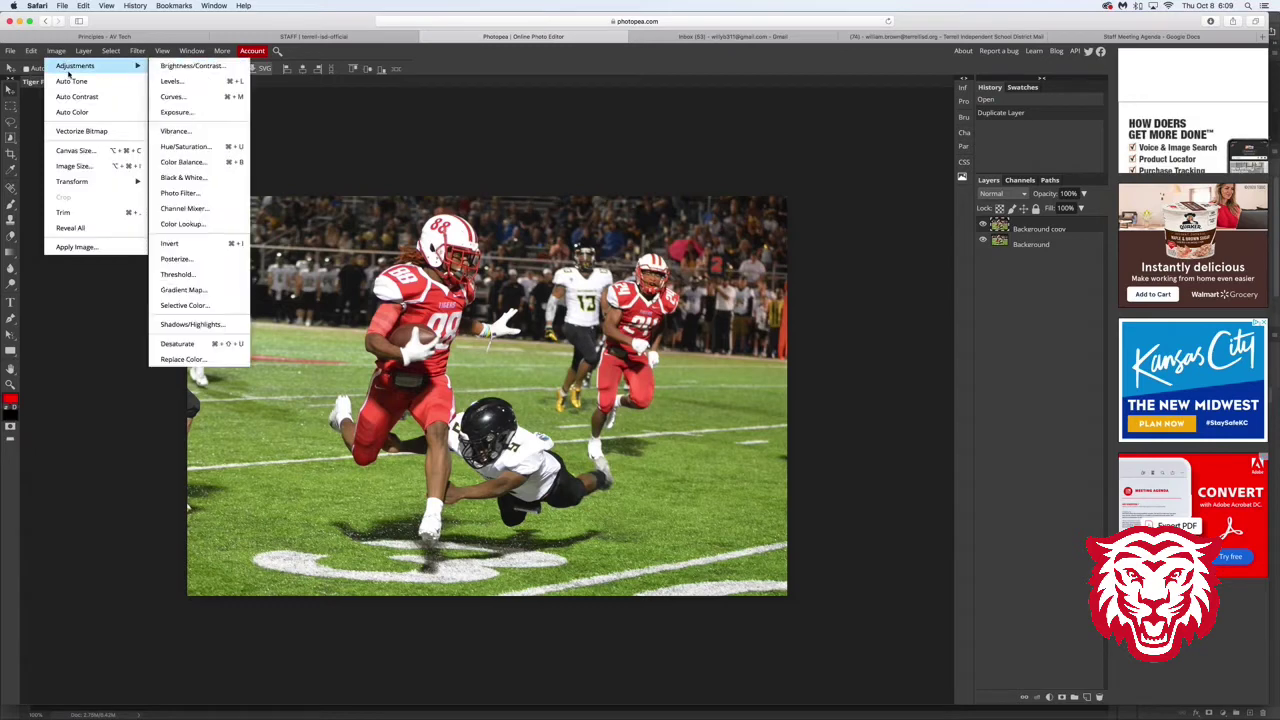
click(193, 178)
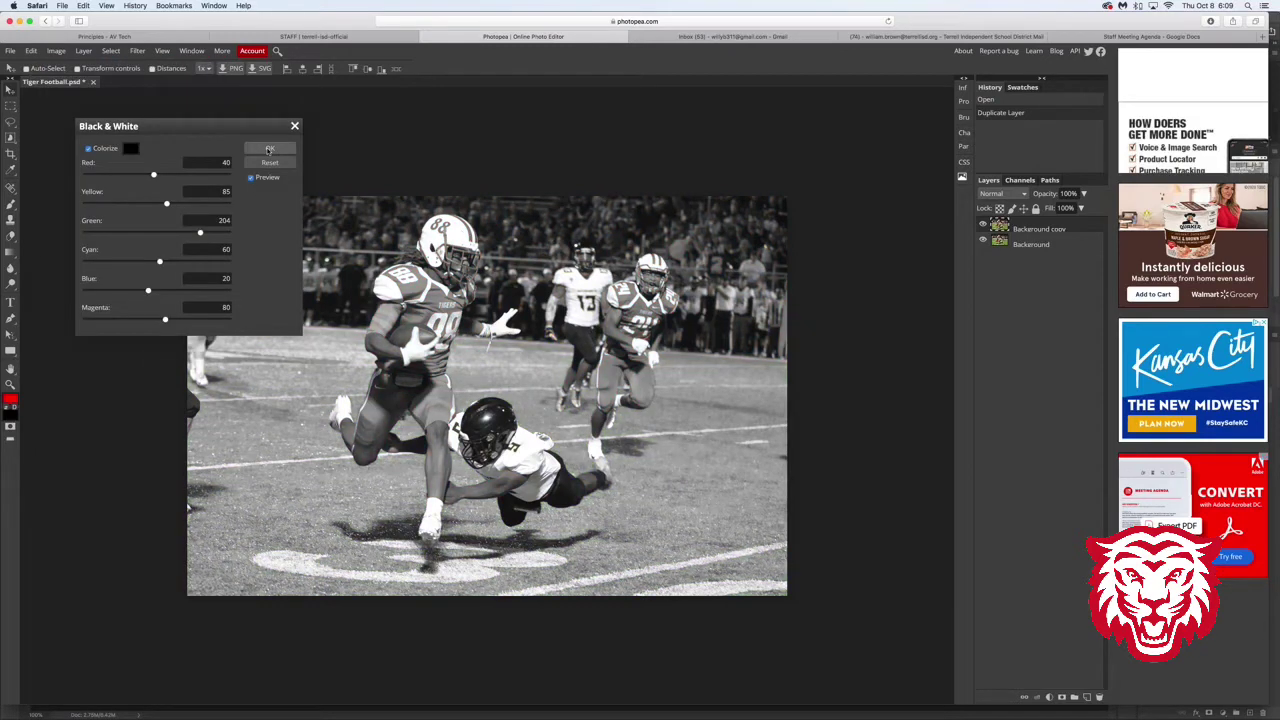
click(269, 149)
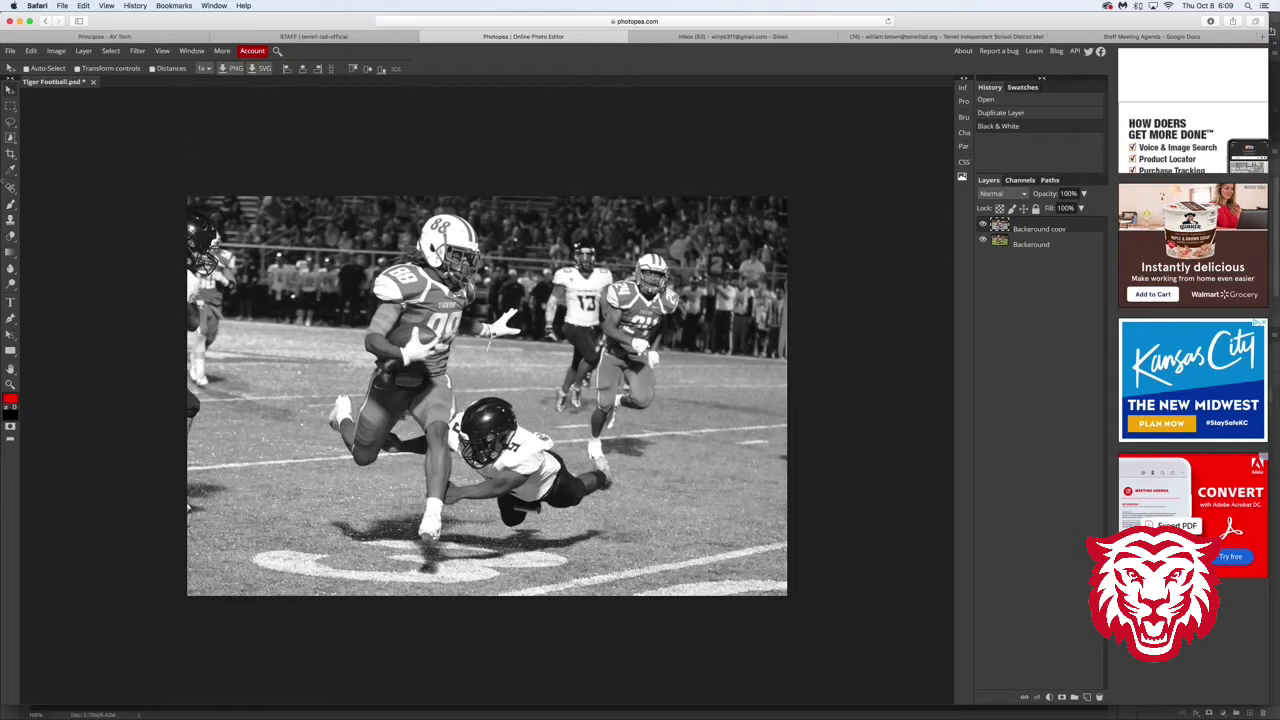
Erase the Background copy layer over ball carrier number 88's helmet, jersey and legs, and toggle the layer's visibility to check the result.
click(9, 236)
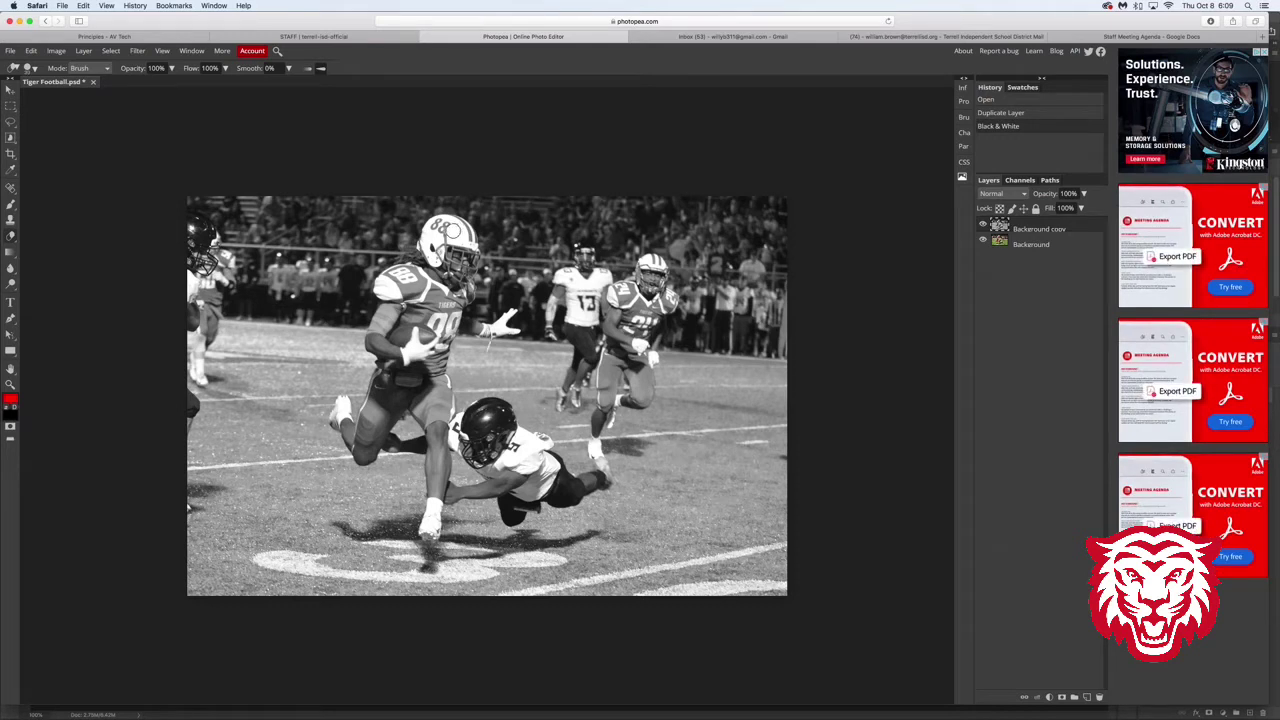
mouse_move(449, 228)
mouse_down()
mouse_move(437, 226)
mouse_move(467, 233)
mouse_move(435, 240)
mouse_move(450, 270)
mouse_move(445, 315)
mouse_move(430, 290)
mouse_move(390, 282)
mouse_move(405, 276)
mouse_move(419, 275)
mouse_move(414, 318)
mouse_move(398, 291)
mouse_move(377, 322)
mouse_move(426, 346)
mouse_move(435, 388)
mouse_move(447, 316)
mouse_move(425, 518)
mouse_up()
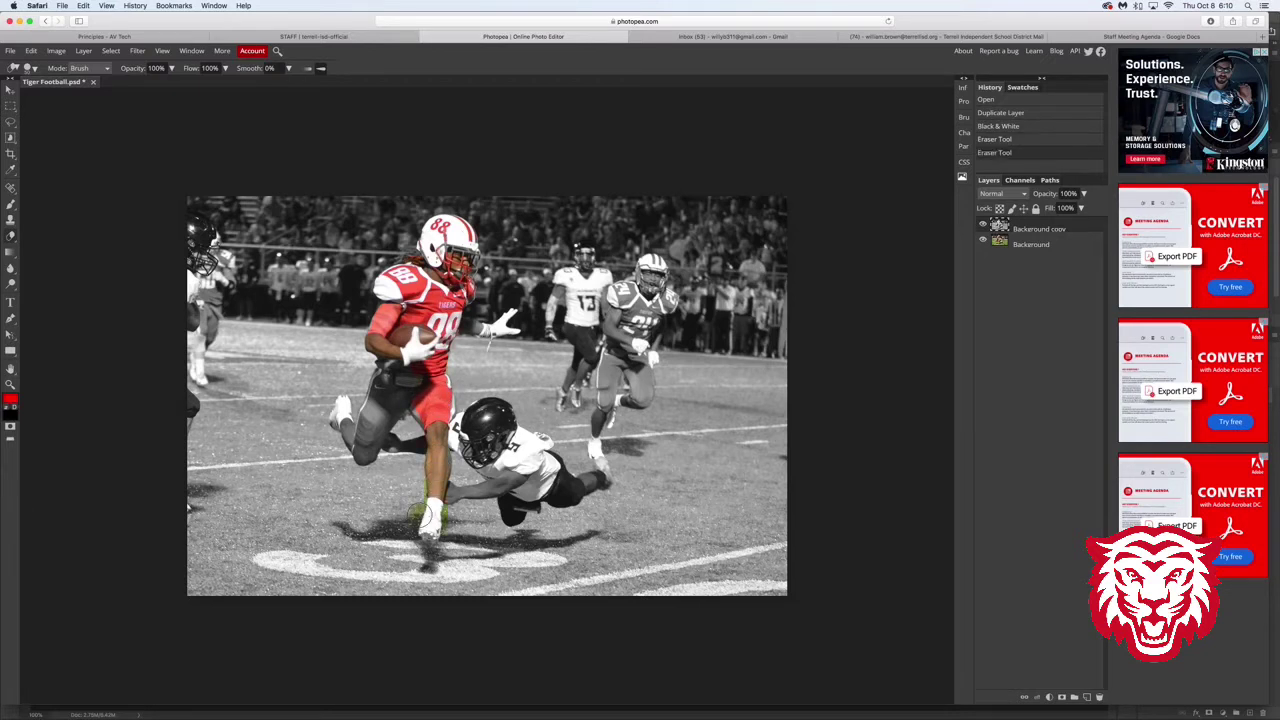
drag(377, 406, 356, 458)
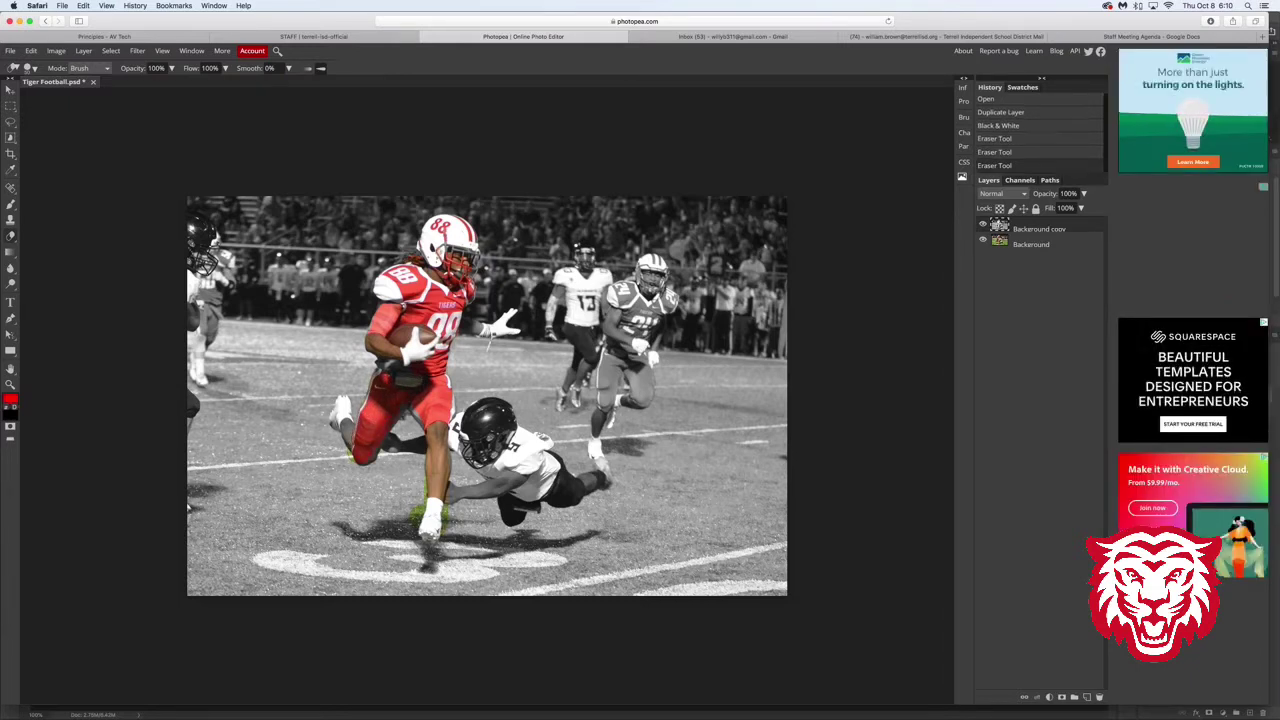
click(347, 423)
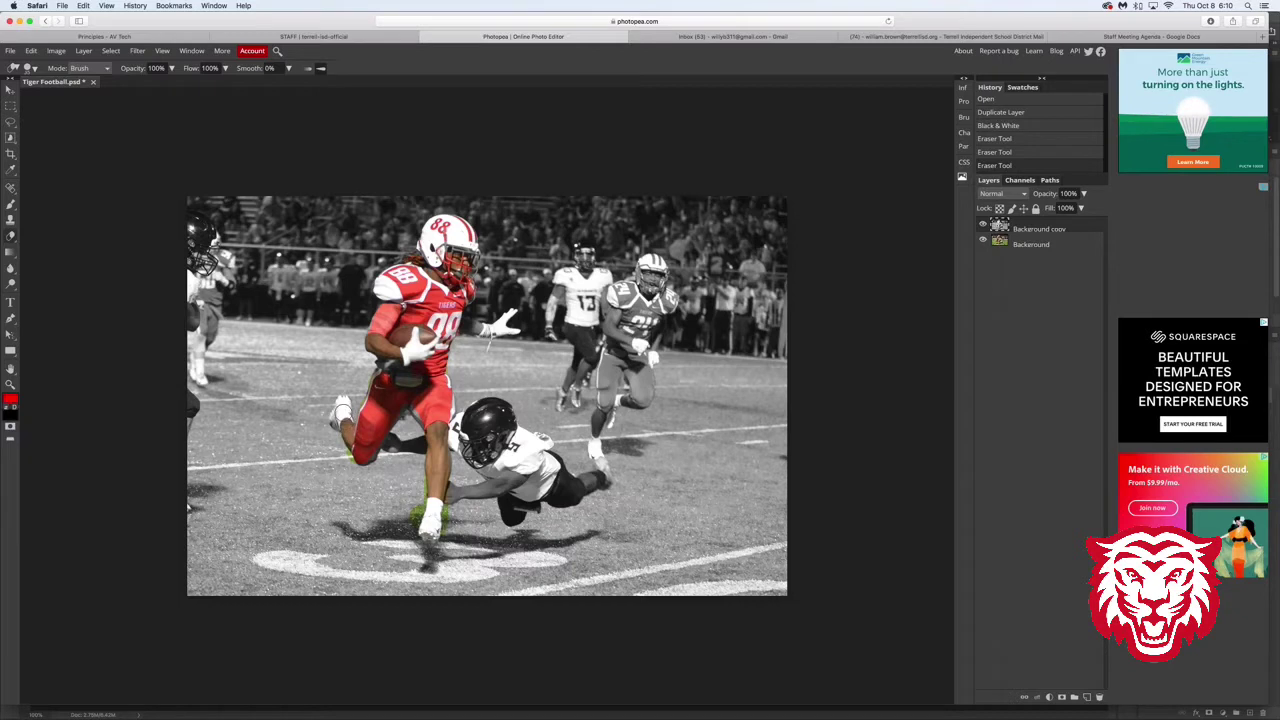
click(420, 334)
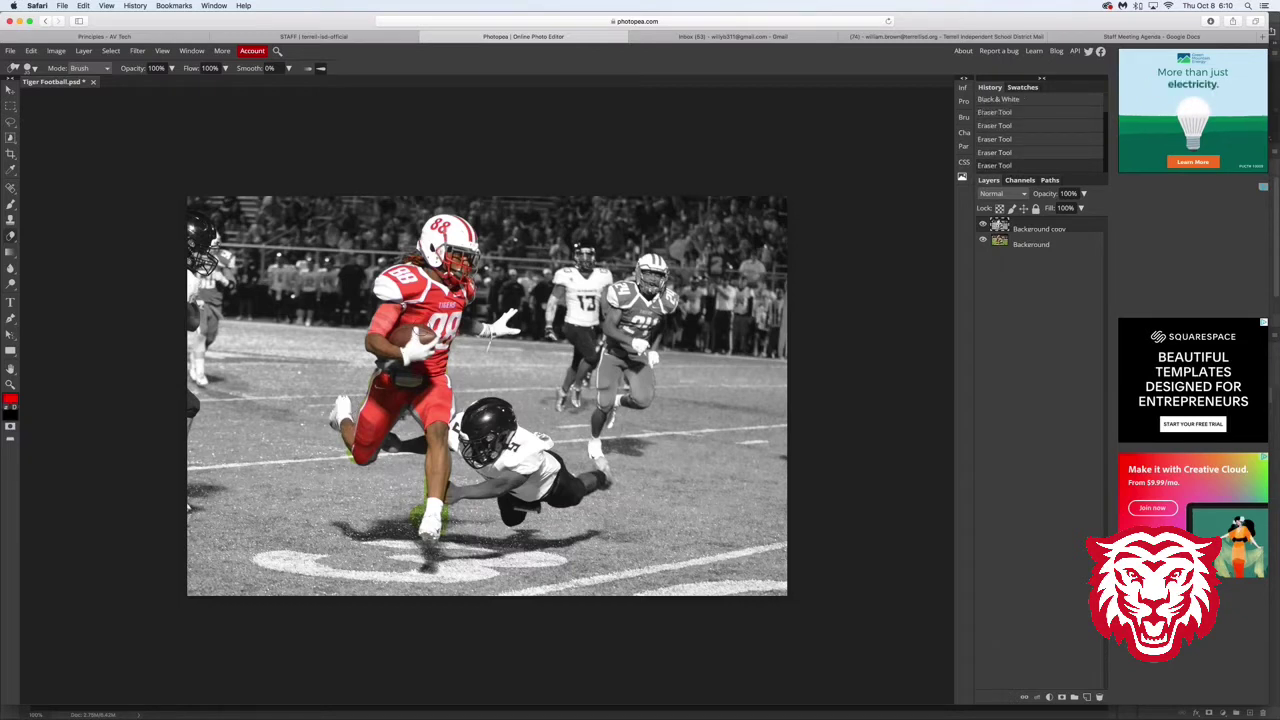
click(454, 234)
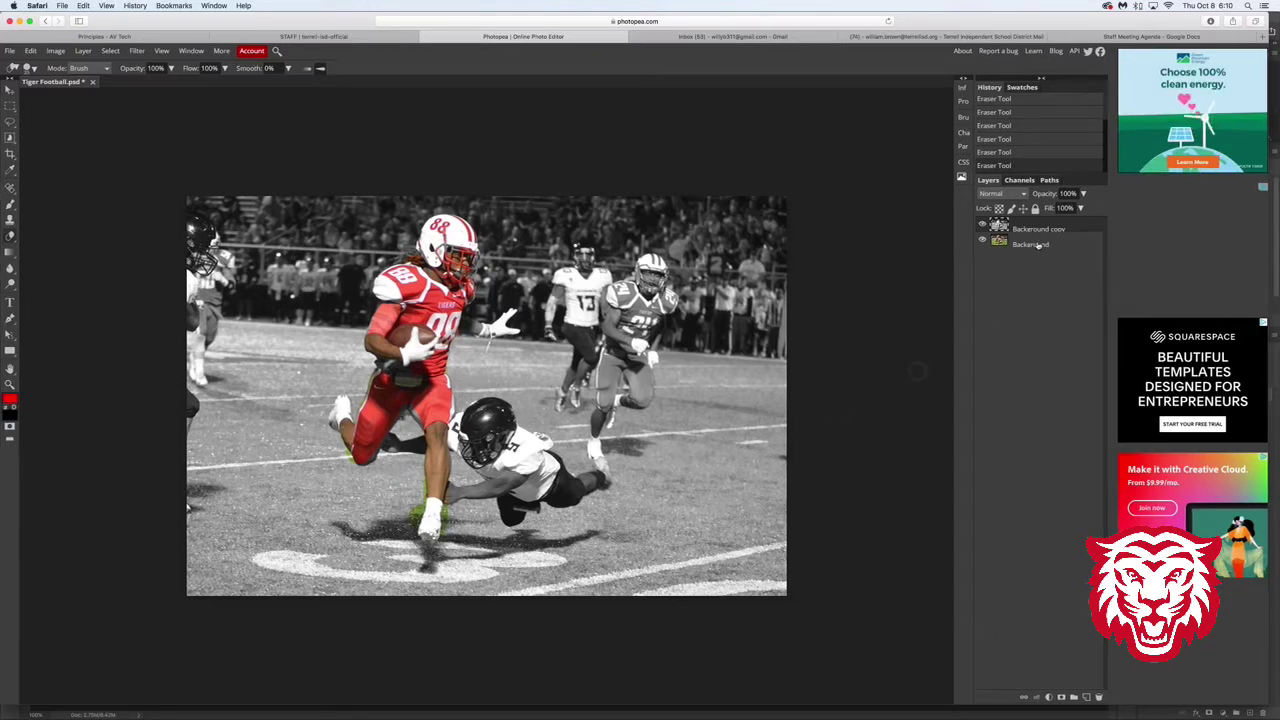
click(982, 228)
click(982, 228)
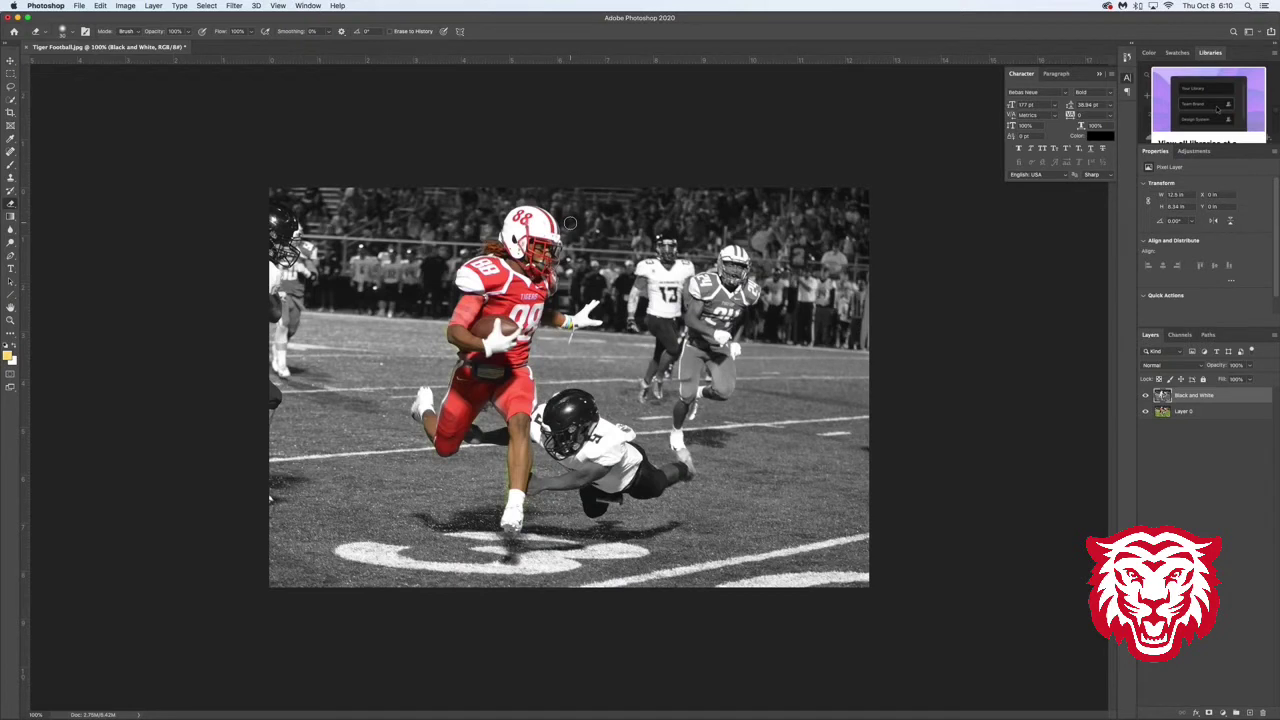
Switch to Photoshop, add a "Lorem Ipsum" text layer in Bebas Neue Bold at 177 pt, and move it slightly down within the photo.
click(12, 269)
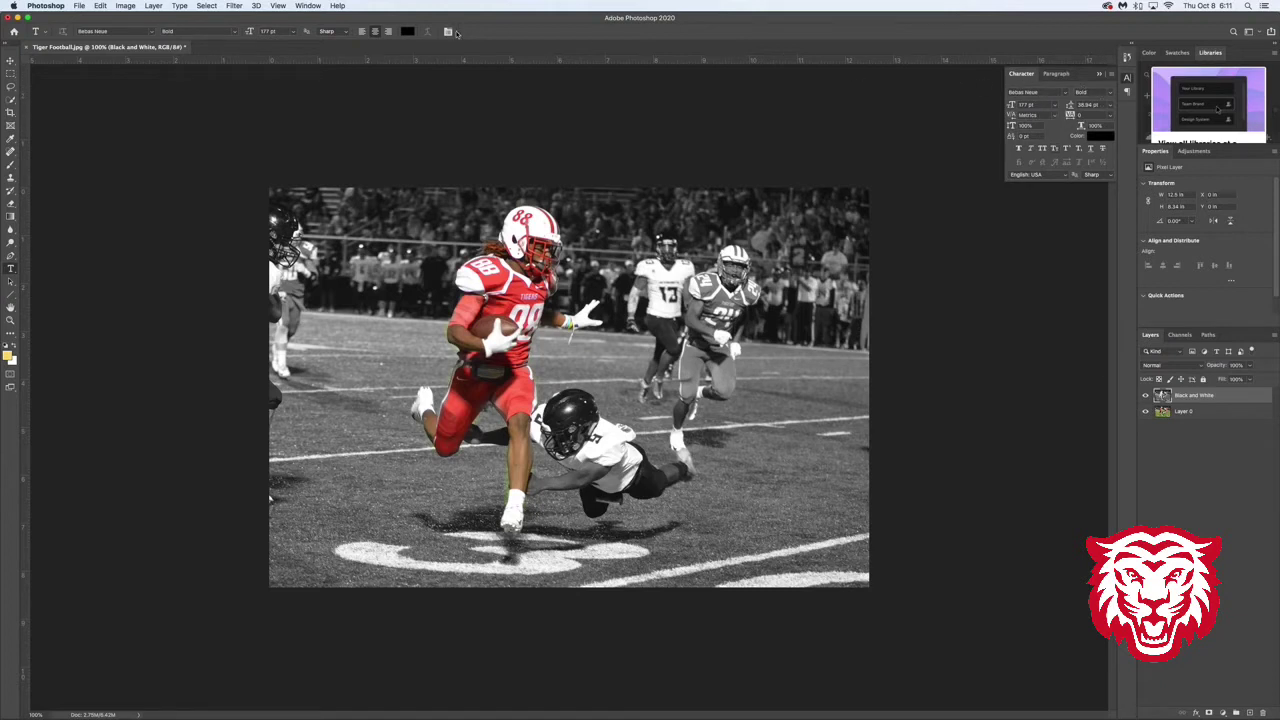
click(448, 31)
click(448, 31)
click(393, 256)
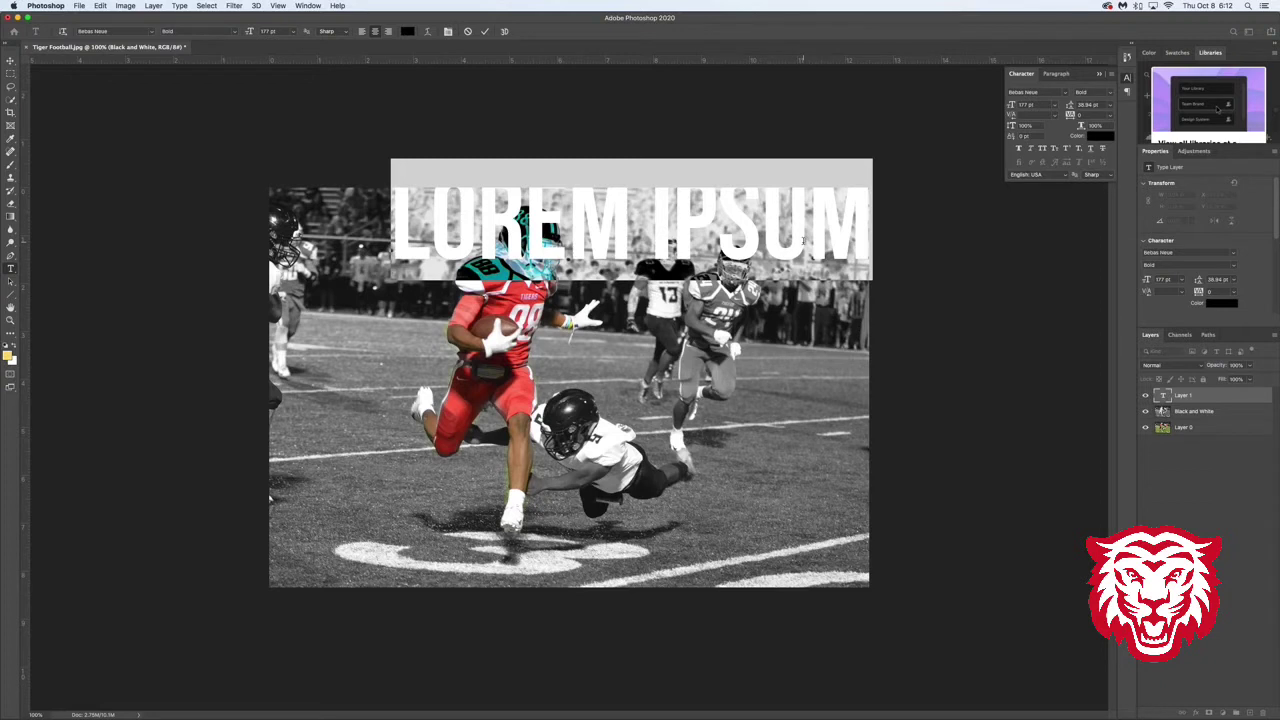
key(super+z)
key(super+shift+z)
click(570, 210)
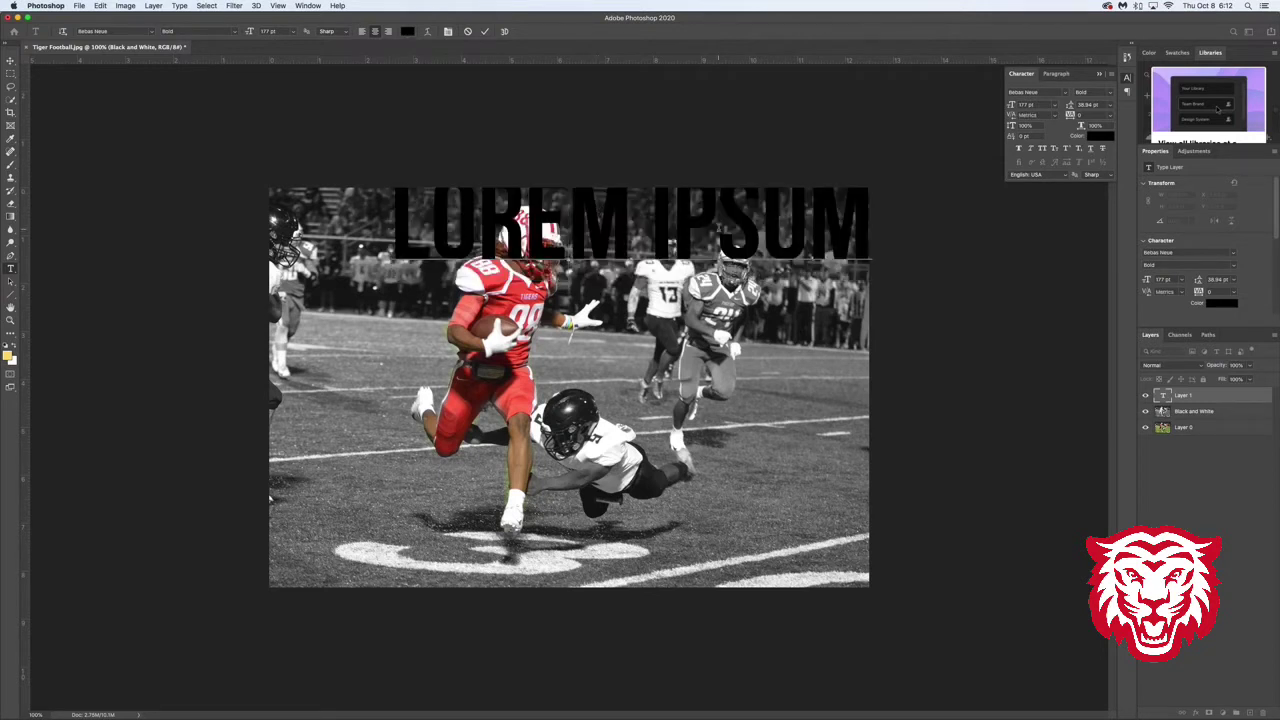
key(ctrl+a)
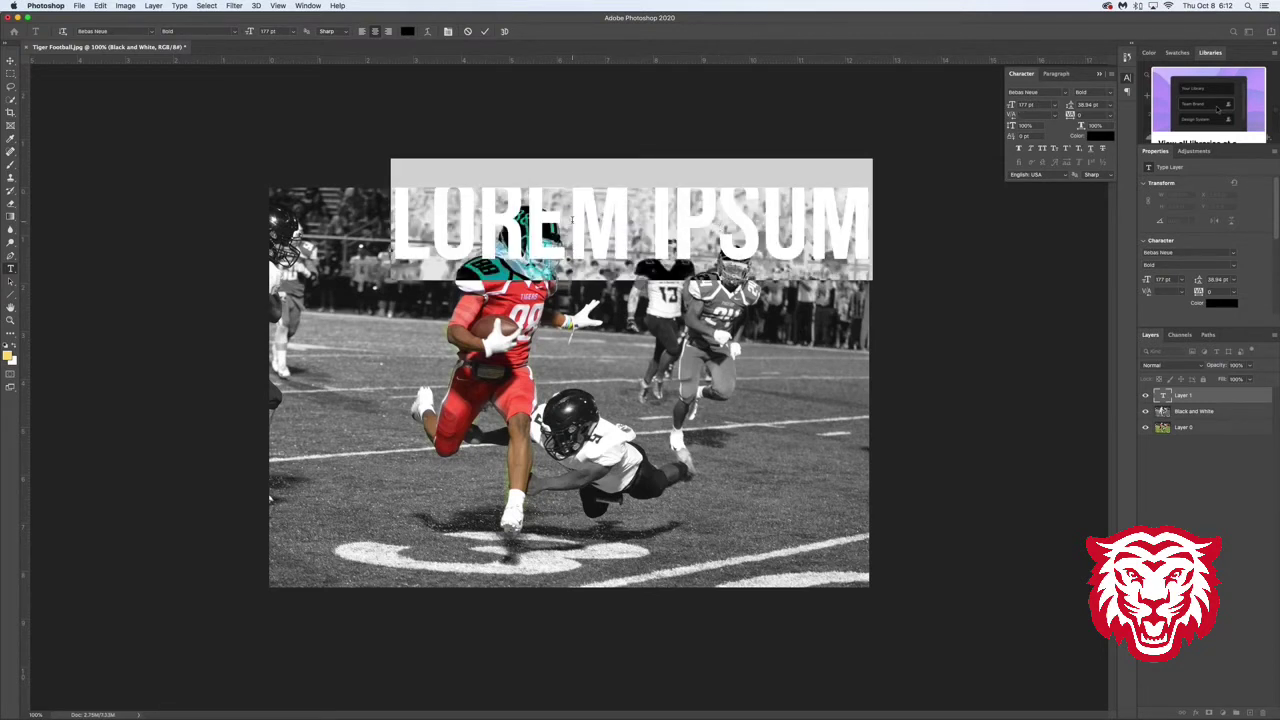
click(11, 62)
drag(690, 238, 700, 284)
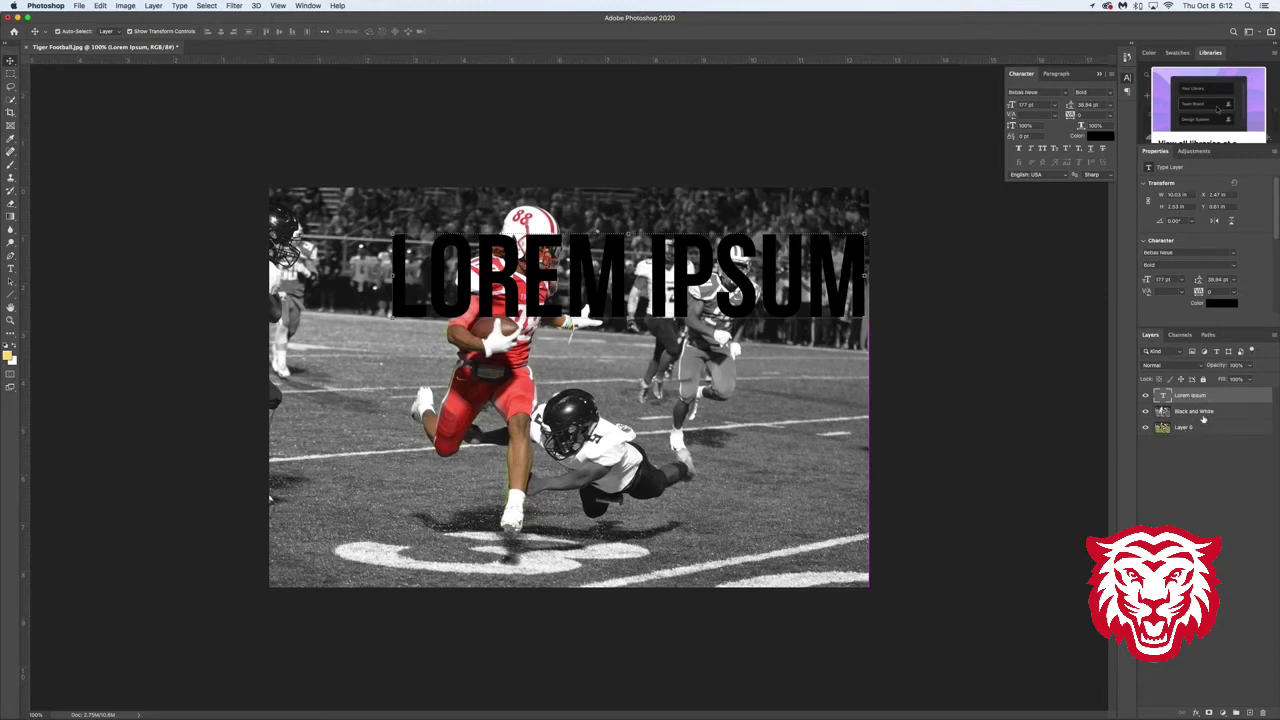
Switch to Photopea in Safari and add the text "Terrell High School Football" in 24 px DejaVu Sans beside the ball carrier.
key(super+Tab)
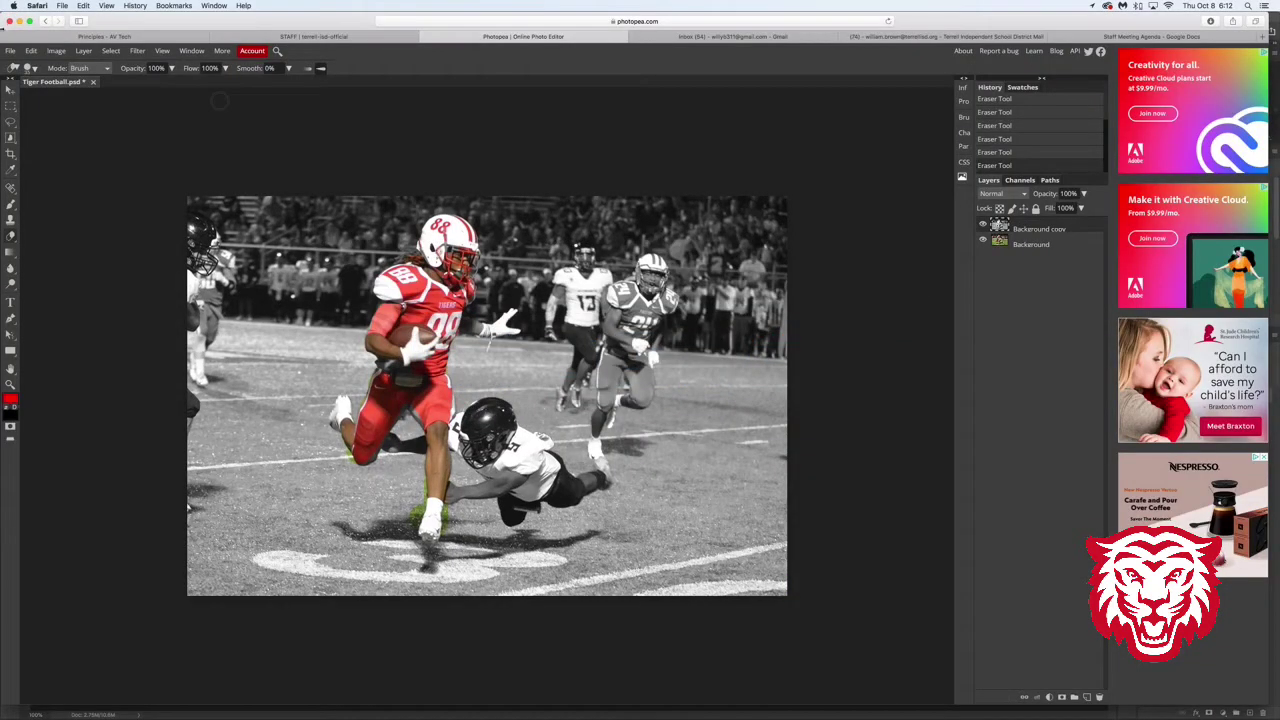
click(11, 301)
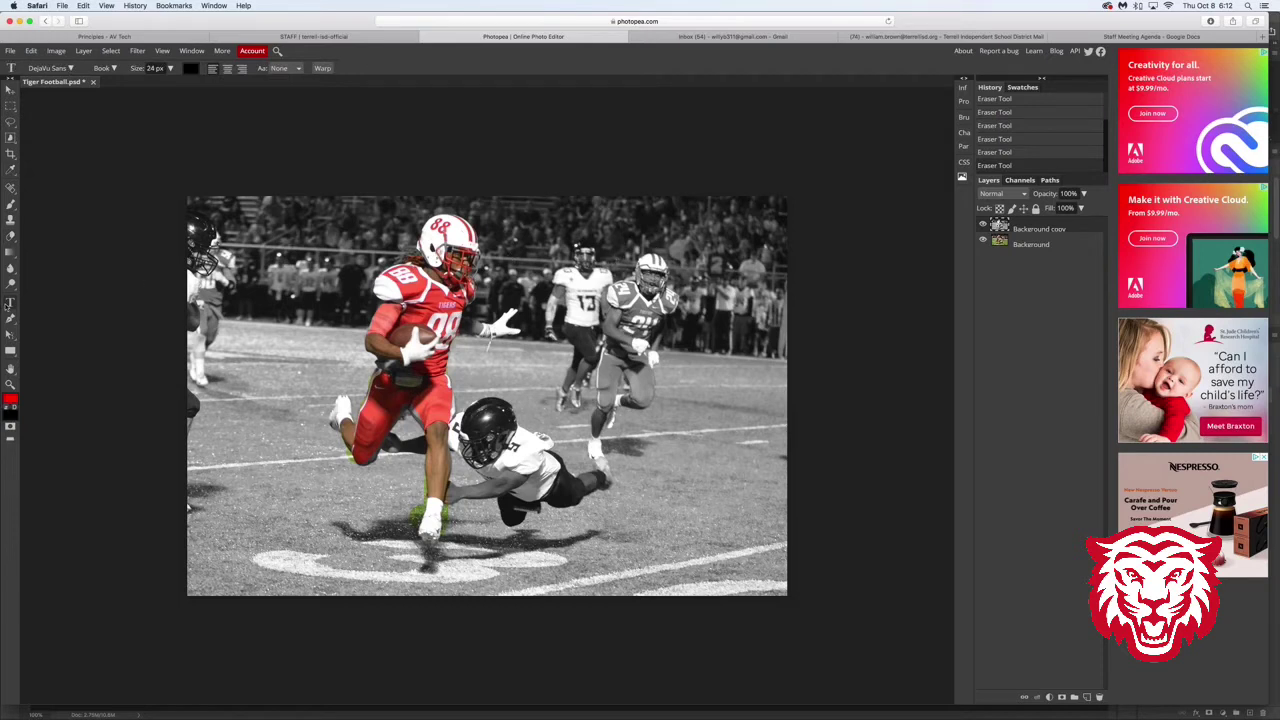
click(594, 266)
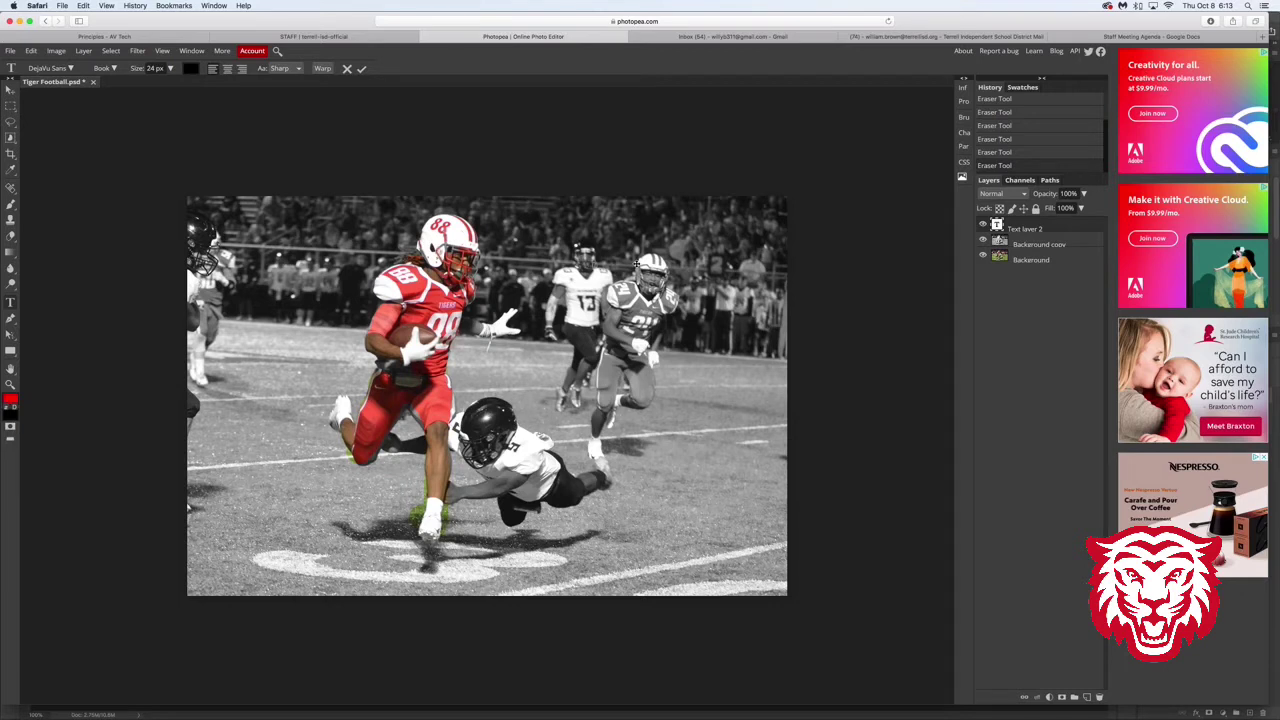
text(Terrell)
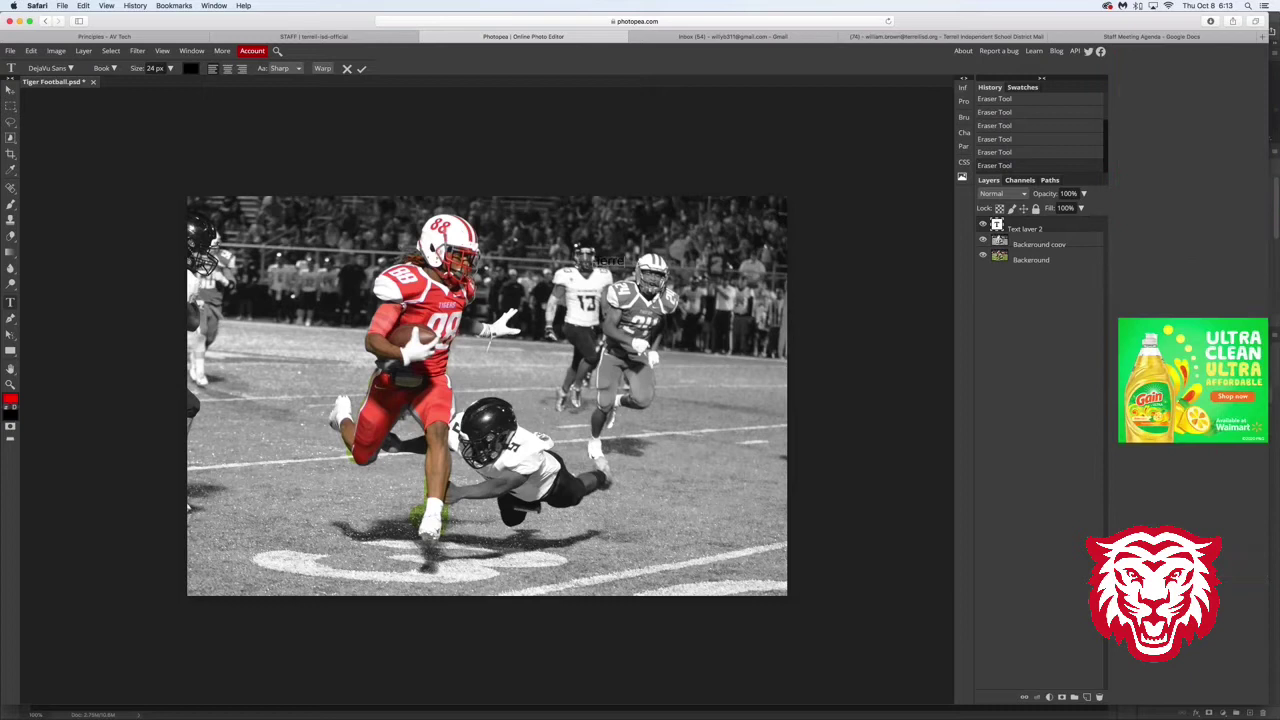
text( High Sc)
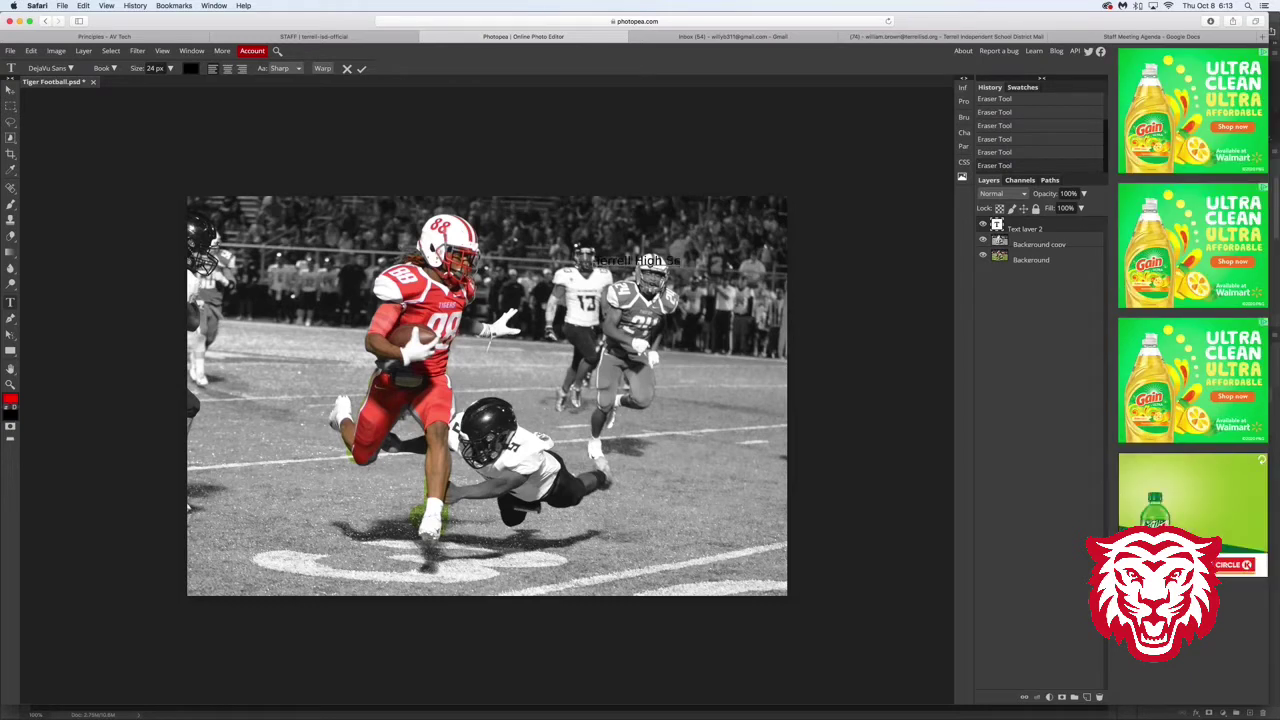
text(hool Fo)
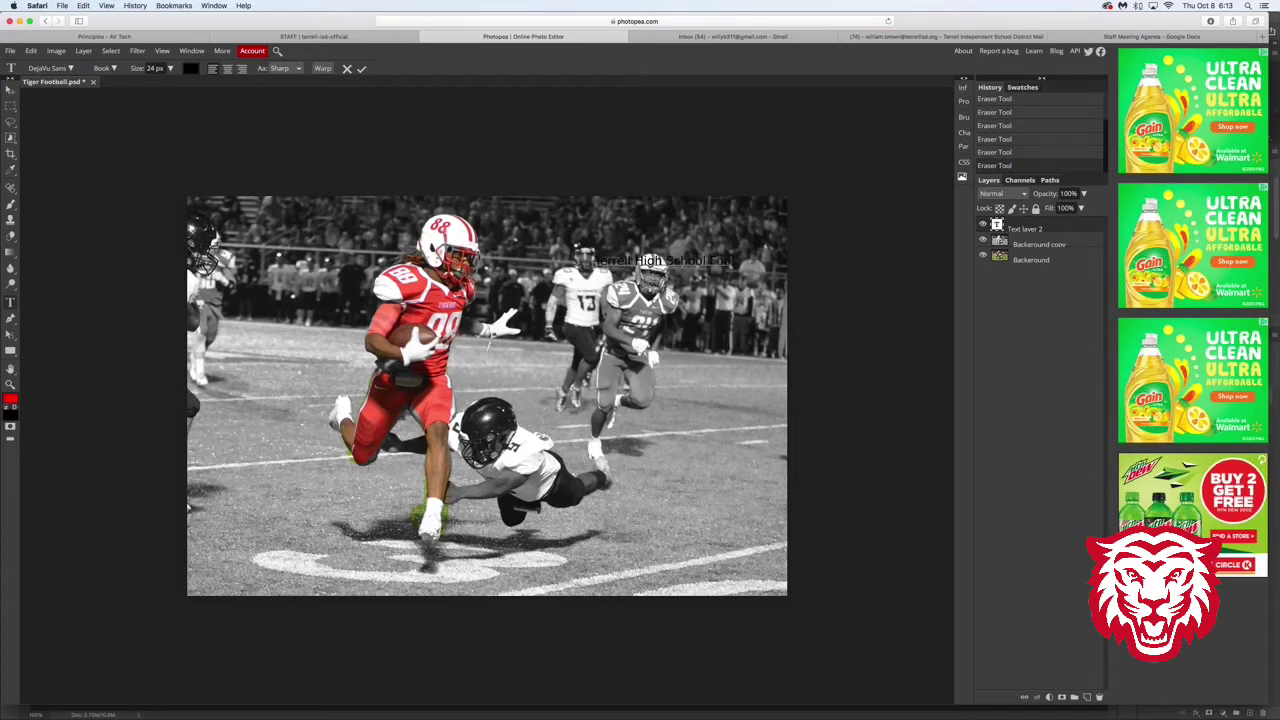
text(otball)
Switch to Photoshop and recolor the whole "Lorem Ipsum" text bright red, RGB 254, 17, 17.
key(super+Tab)
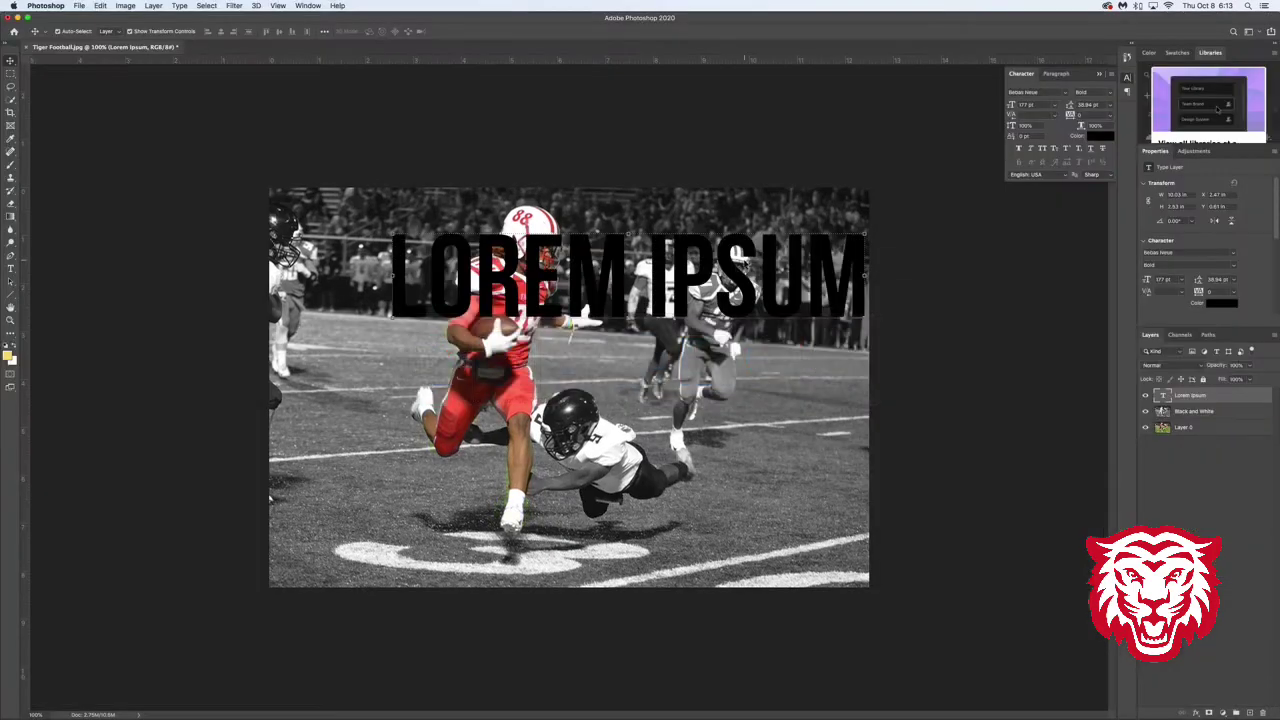
key(super+Tab)
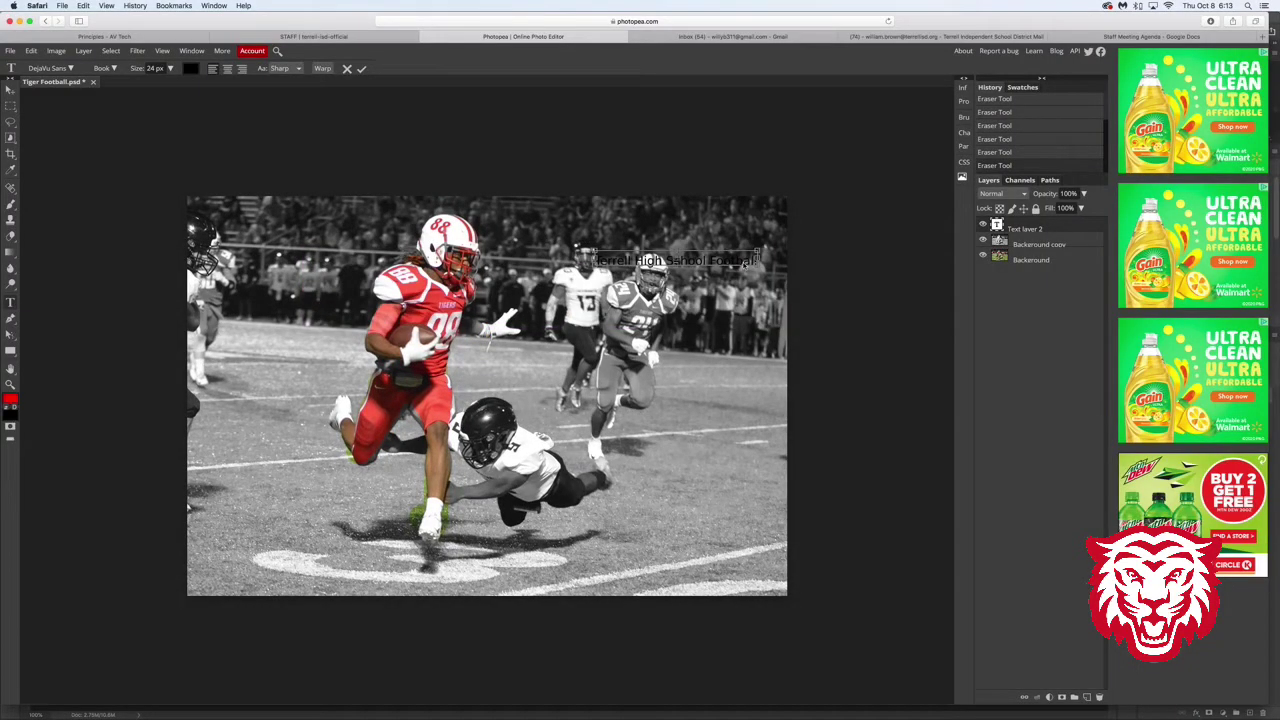
key(super+Tab)
key(t)
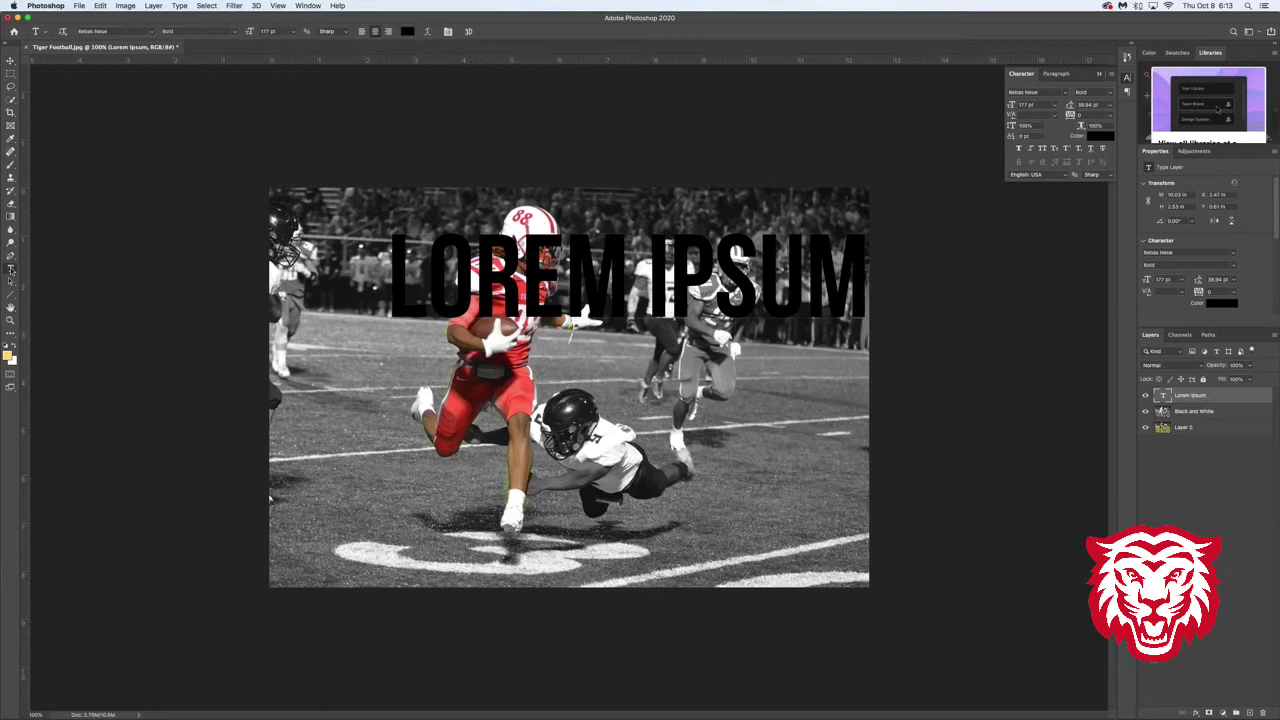
triple_click(655, 289)
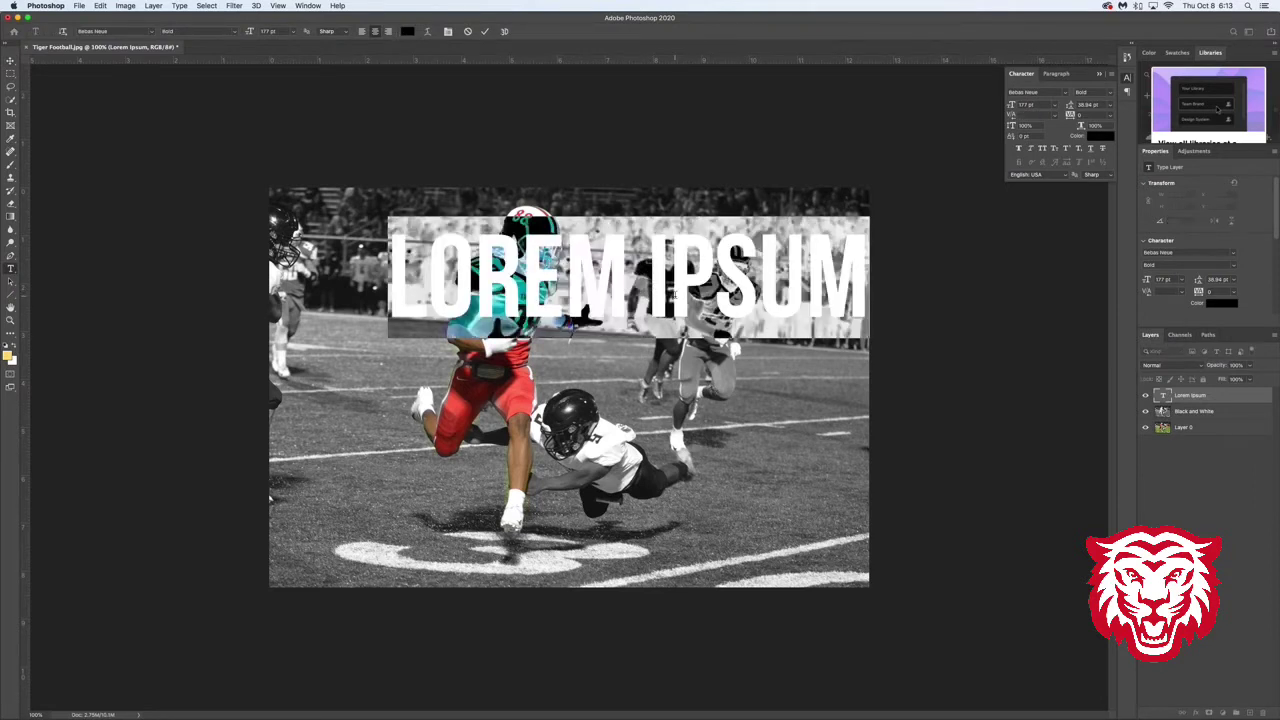
click(1096, 140)
click(643, 281)
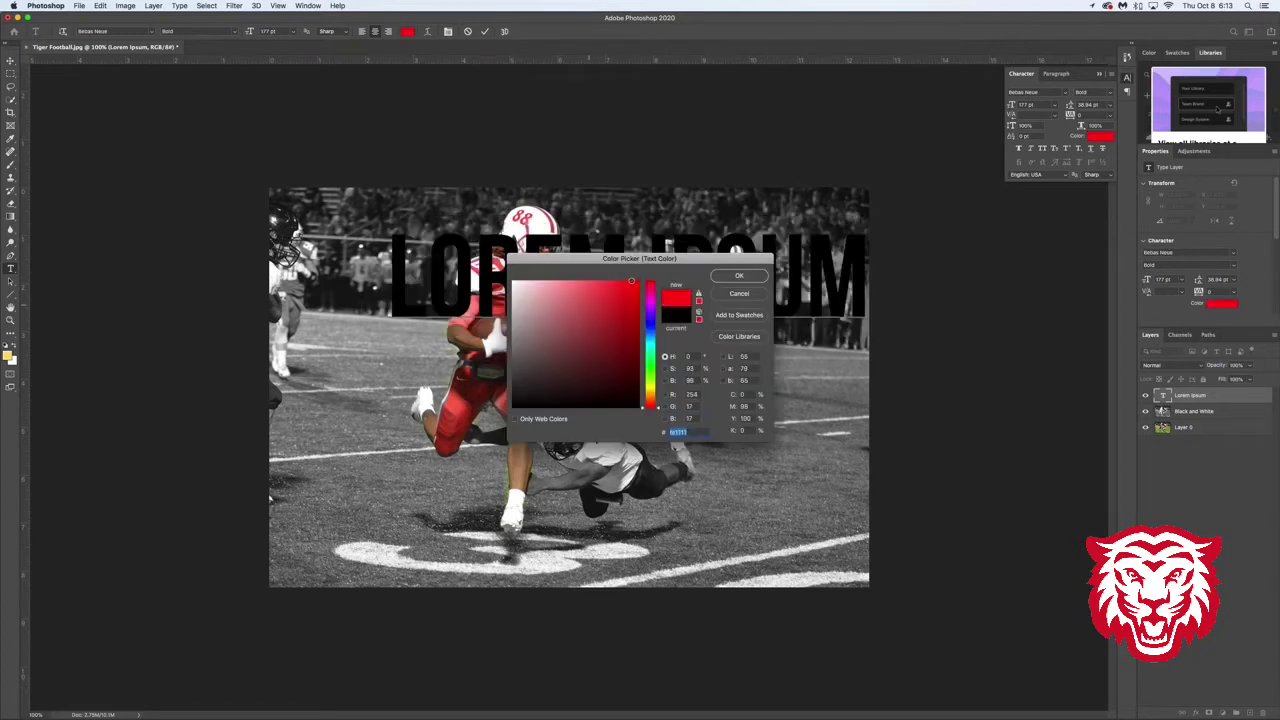
click(739, 276)
click(714, 235)
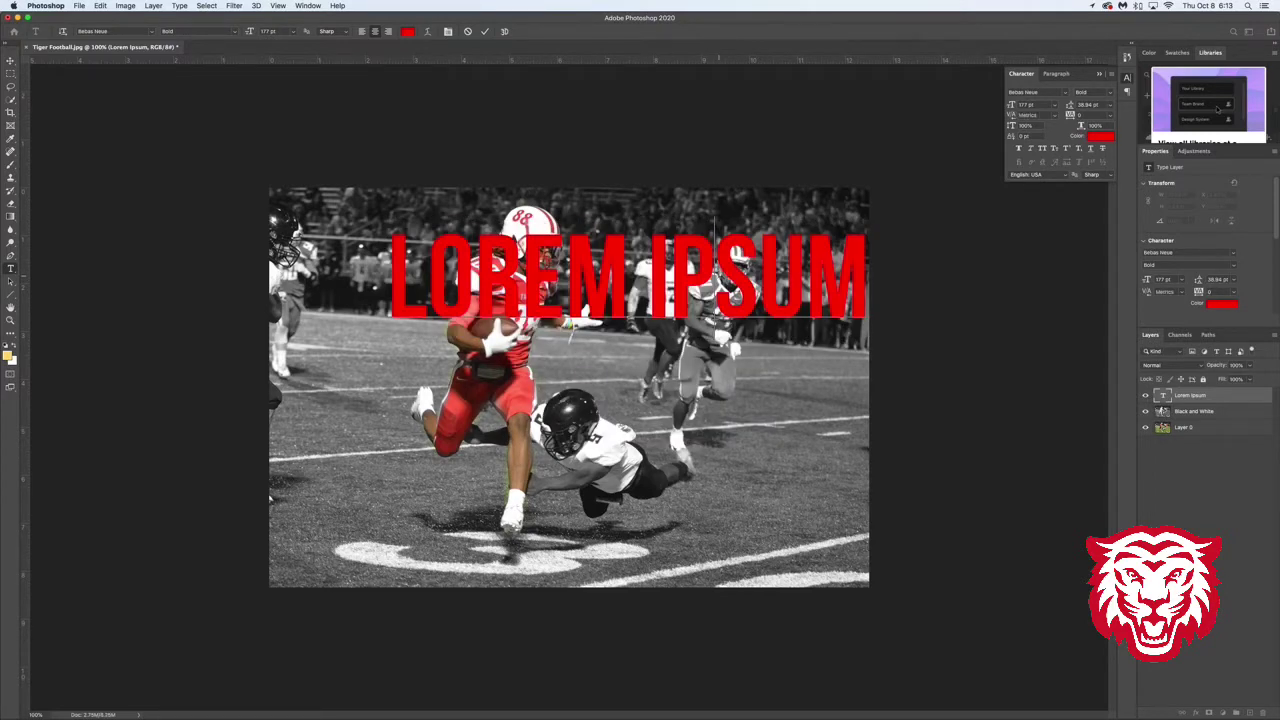
Switch to Photopea and set the color of the "Terrell High School Football" text to red, hex fe0606.
key(super+Tab)
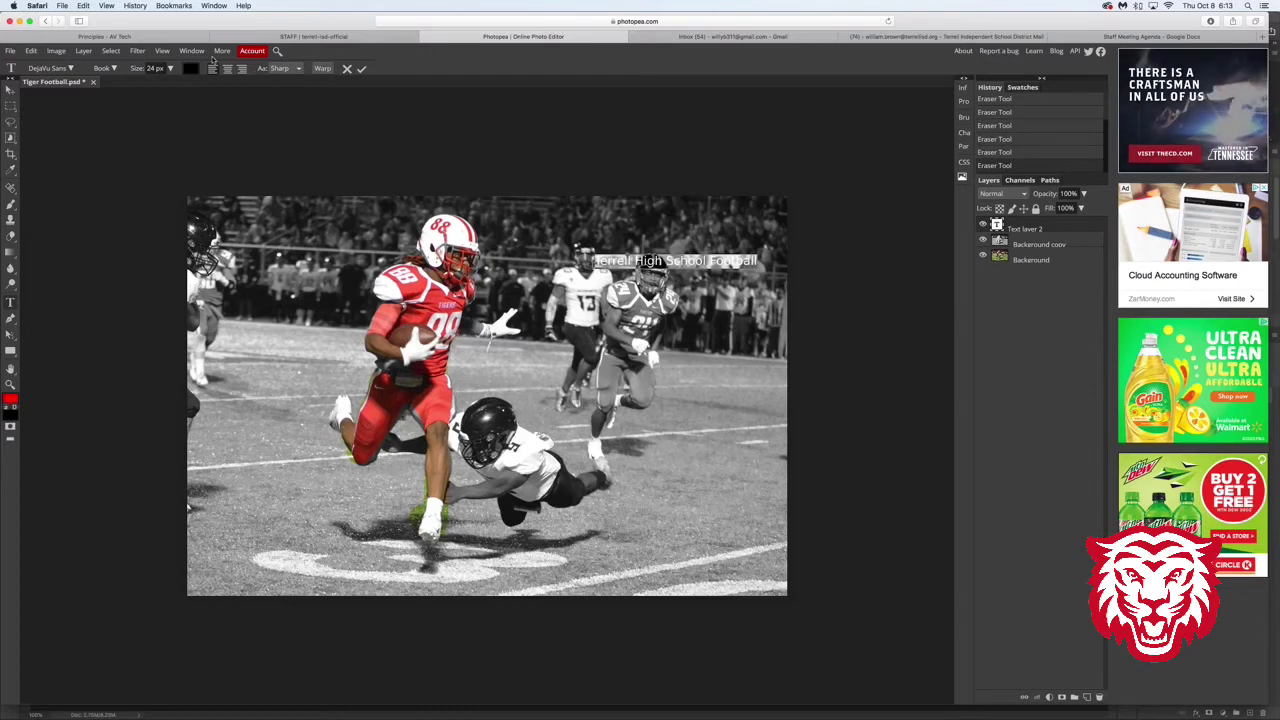
click(163, 51)
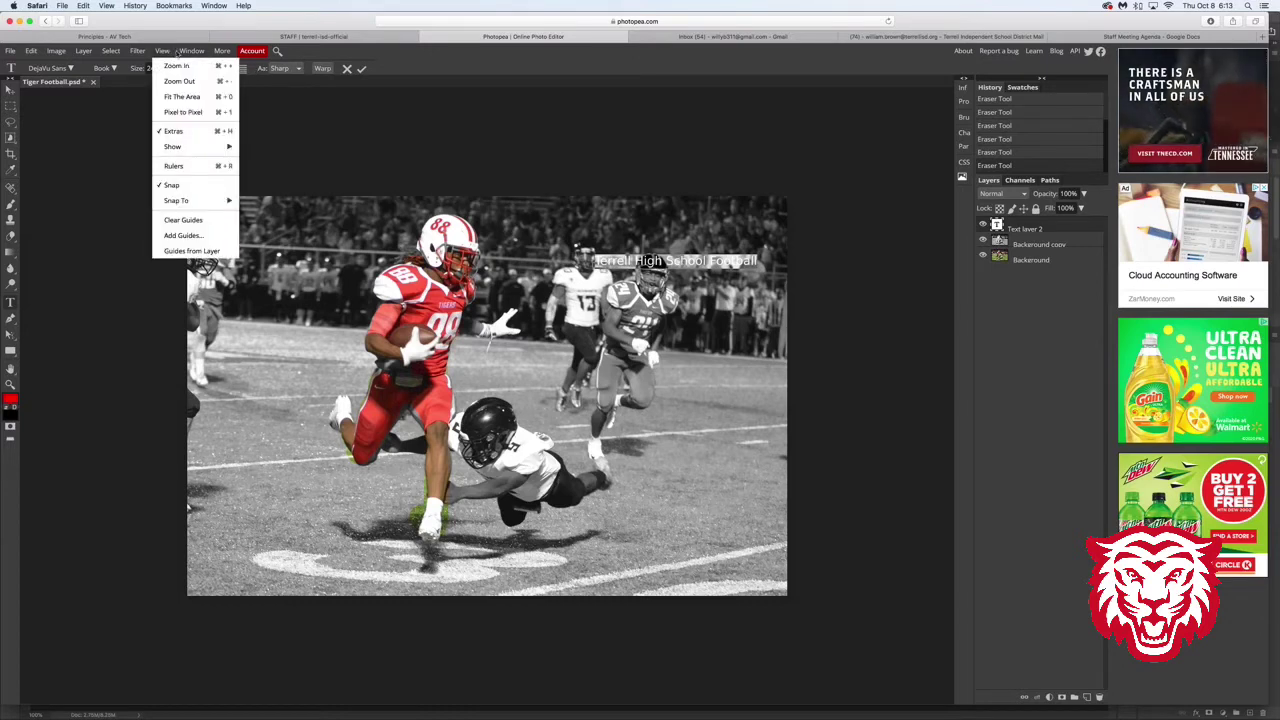
mouse_move(193, 52)
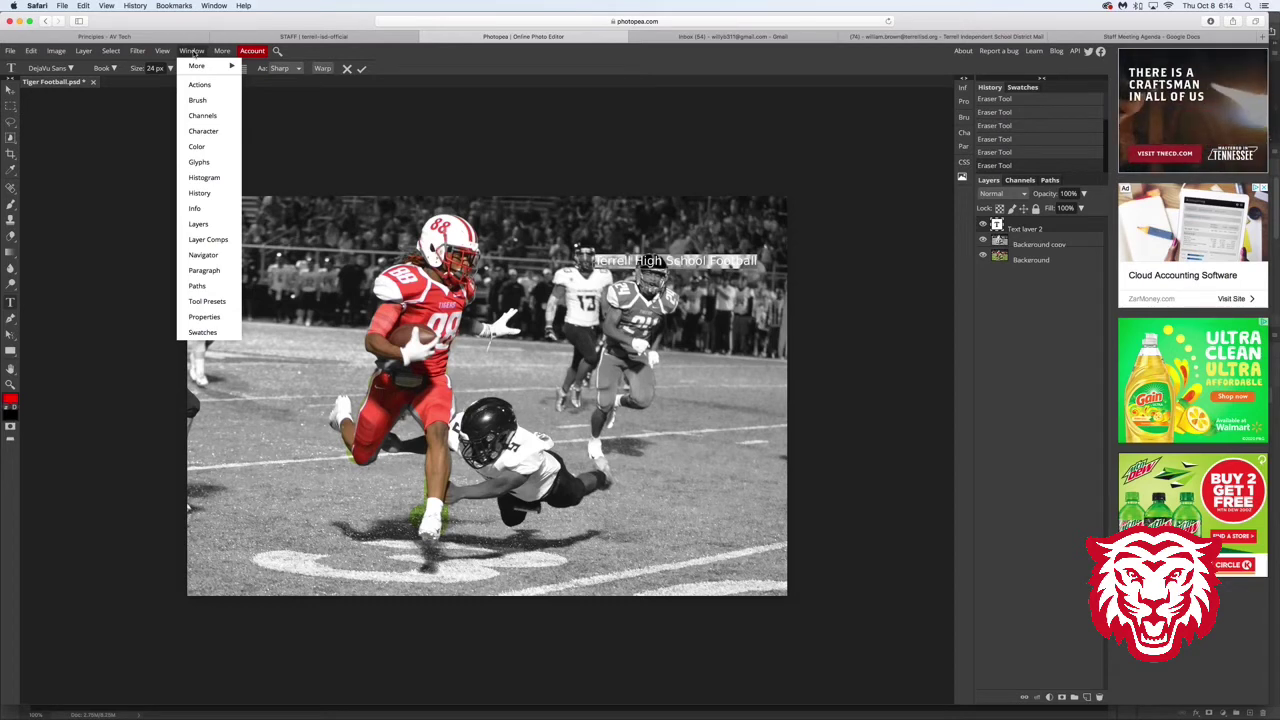
click(222, 51)
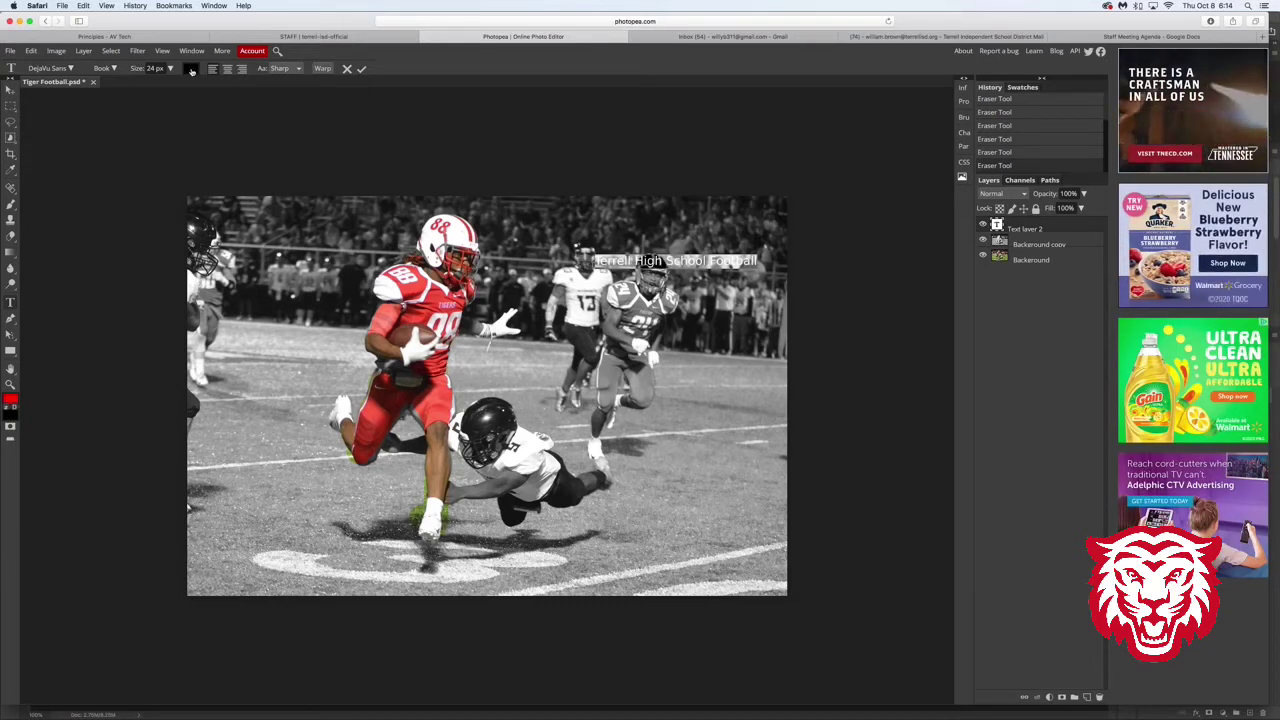
click(191, 69)
click(206, 143)
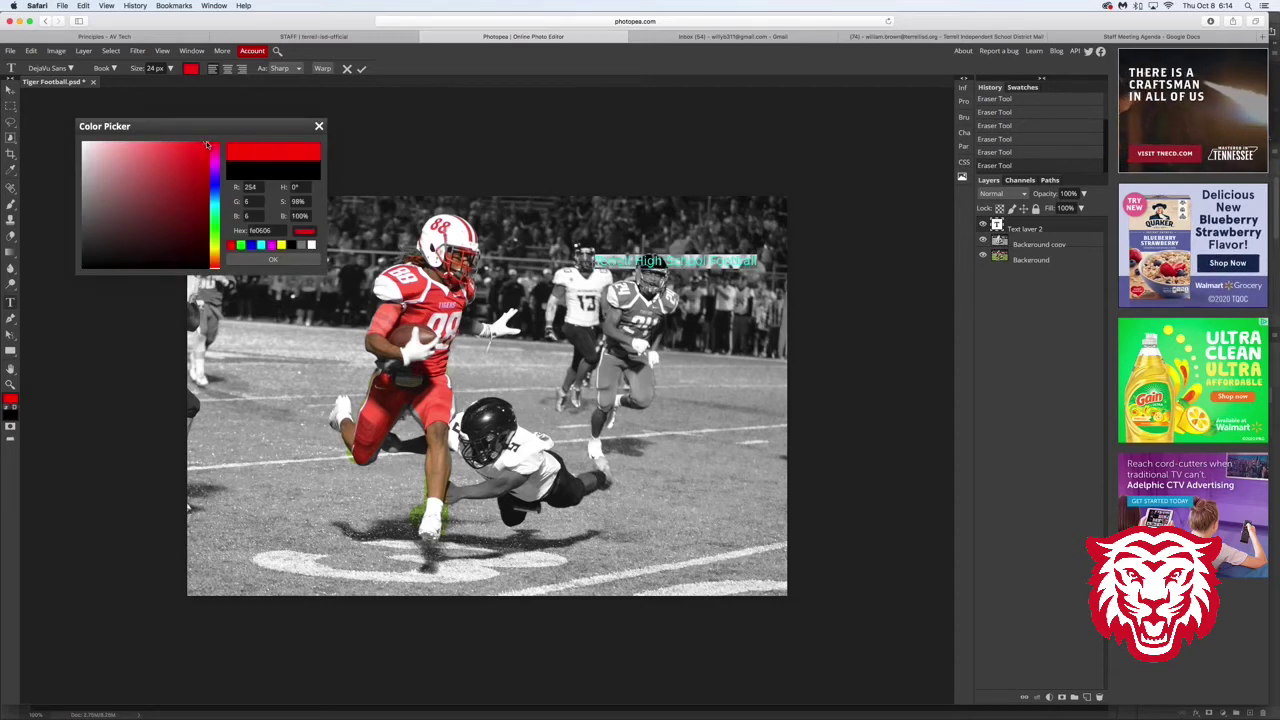
click(274, 260)
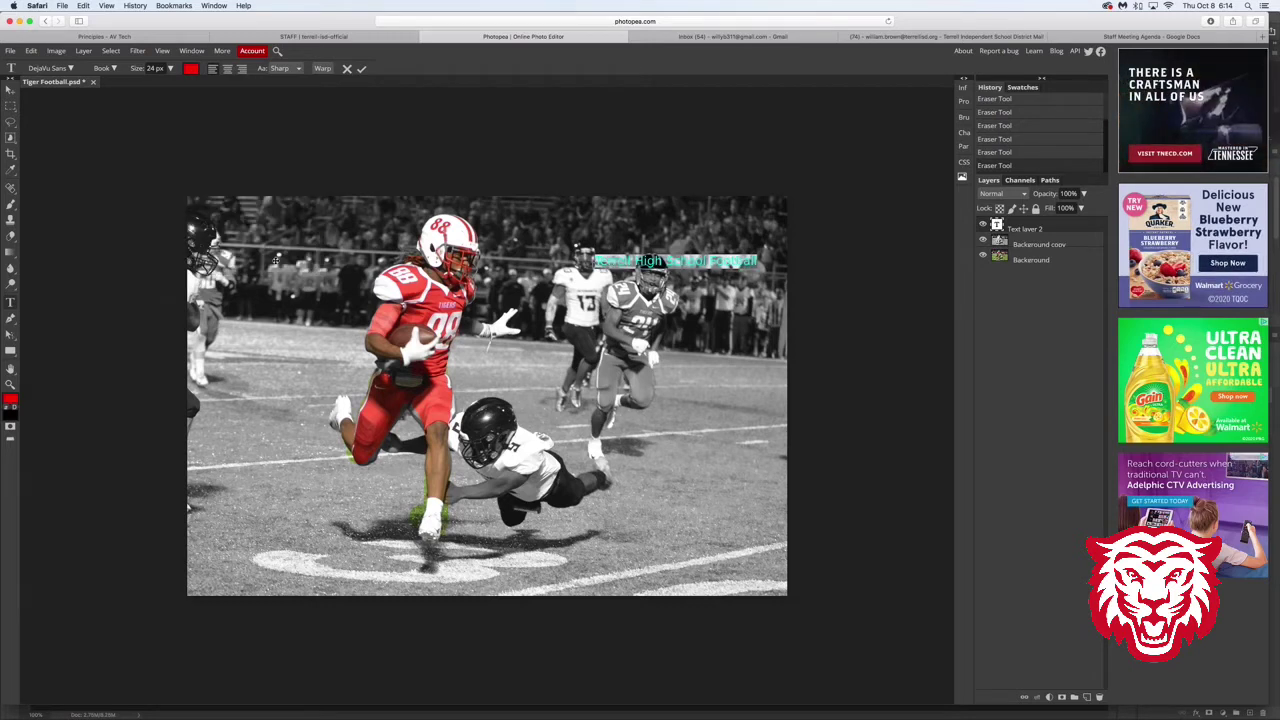
Recolor the whole "Terrell High School Football" text dark red, hex 7f2c2c.
click(727, 278)
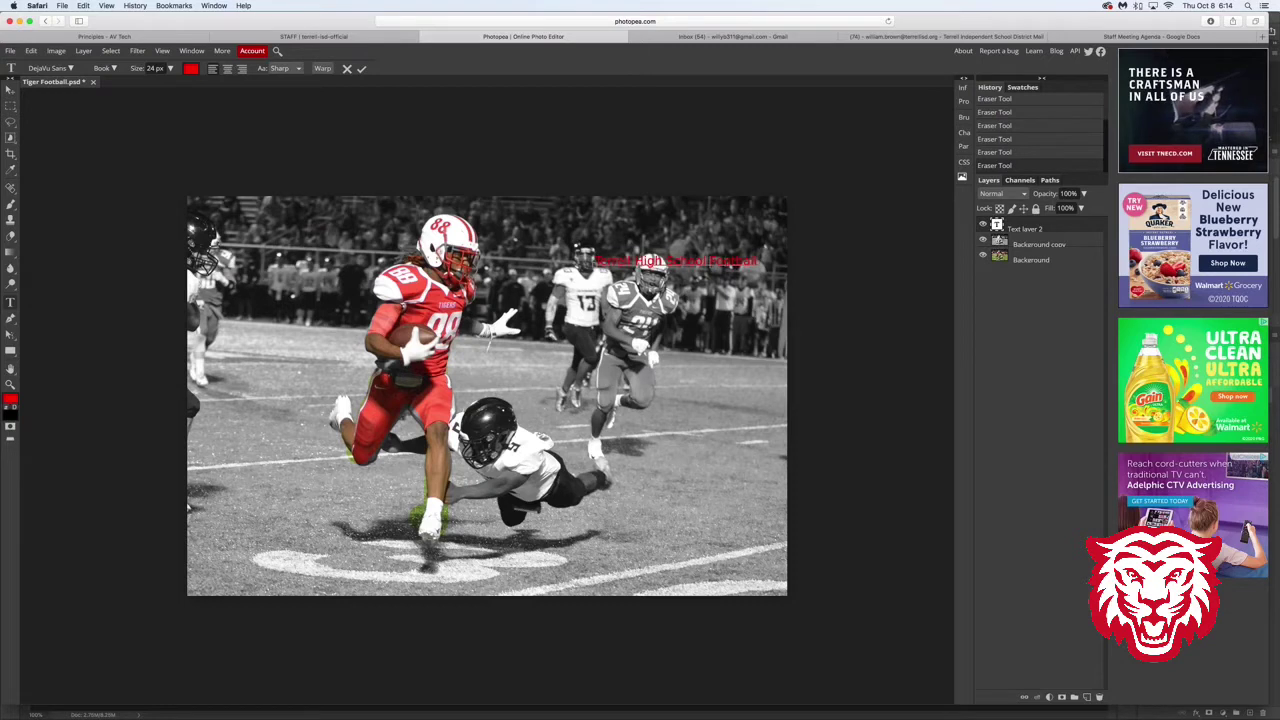
drag(760, 263, 594, 263)
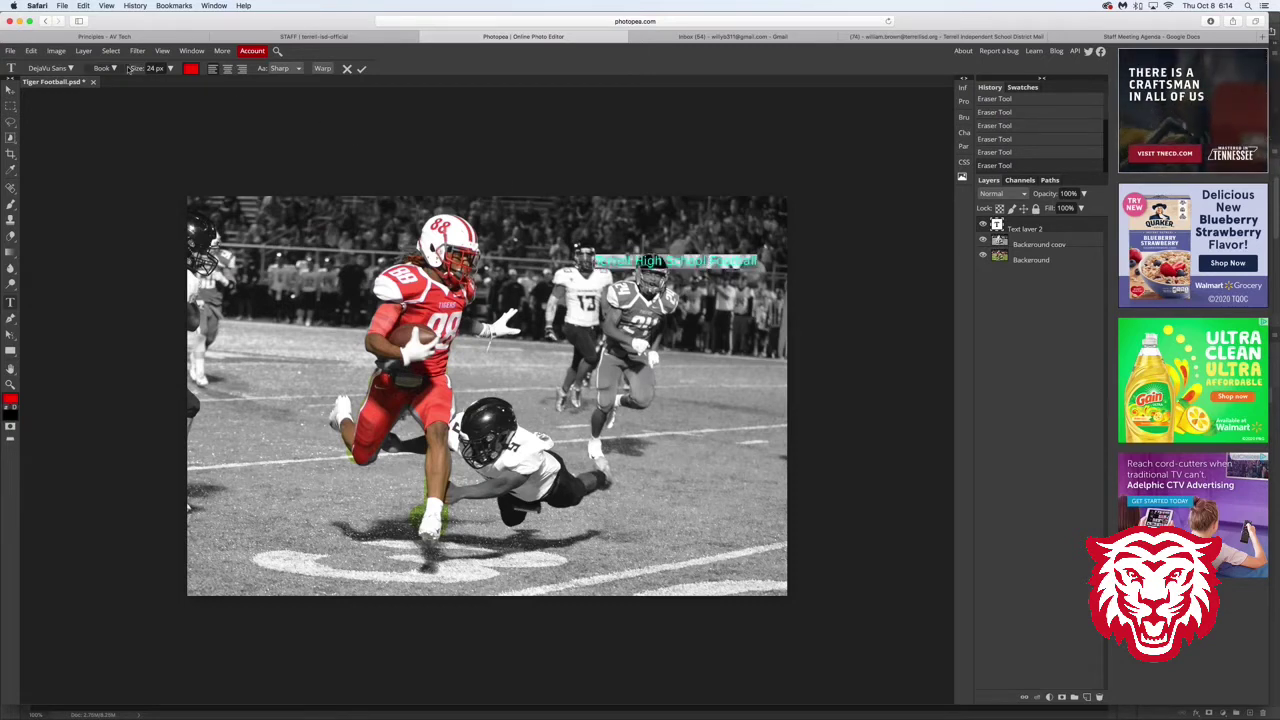
click(189, 69)
drag(171, 220, 165, 205)
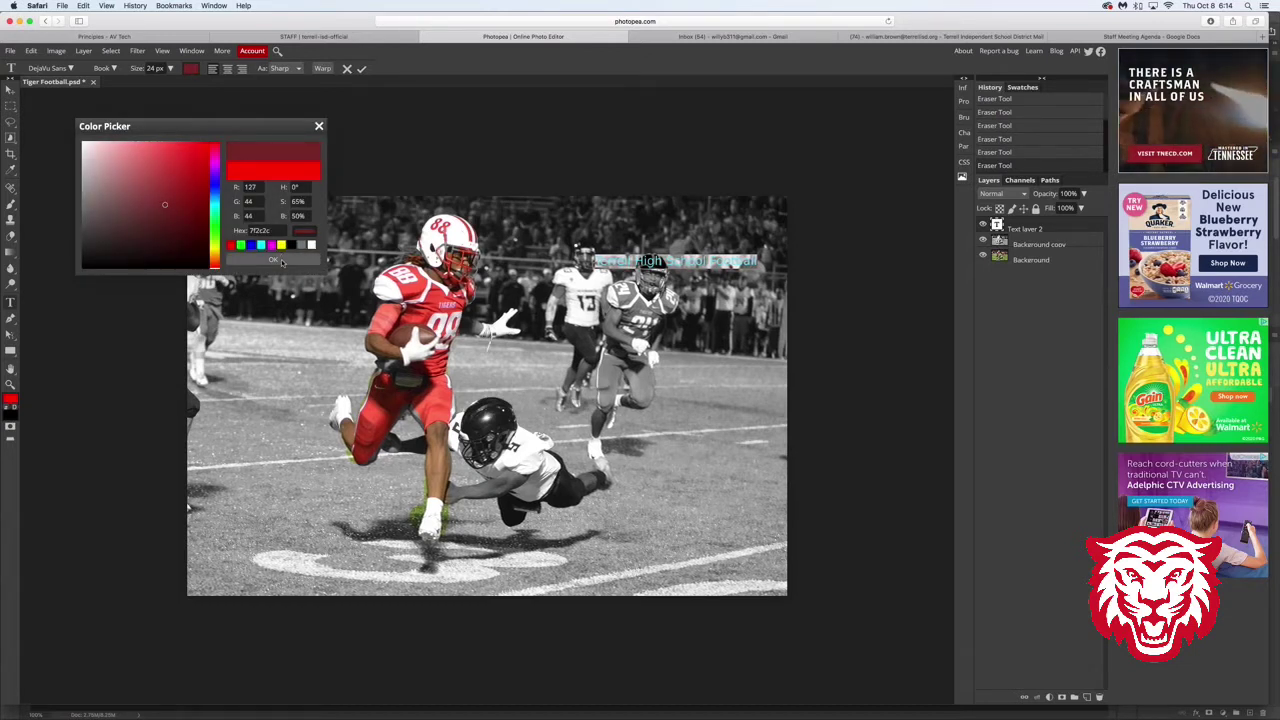
click(283, 259)
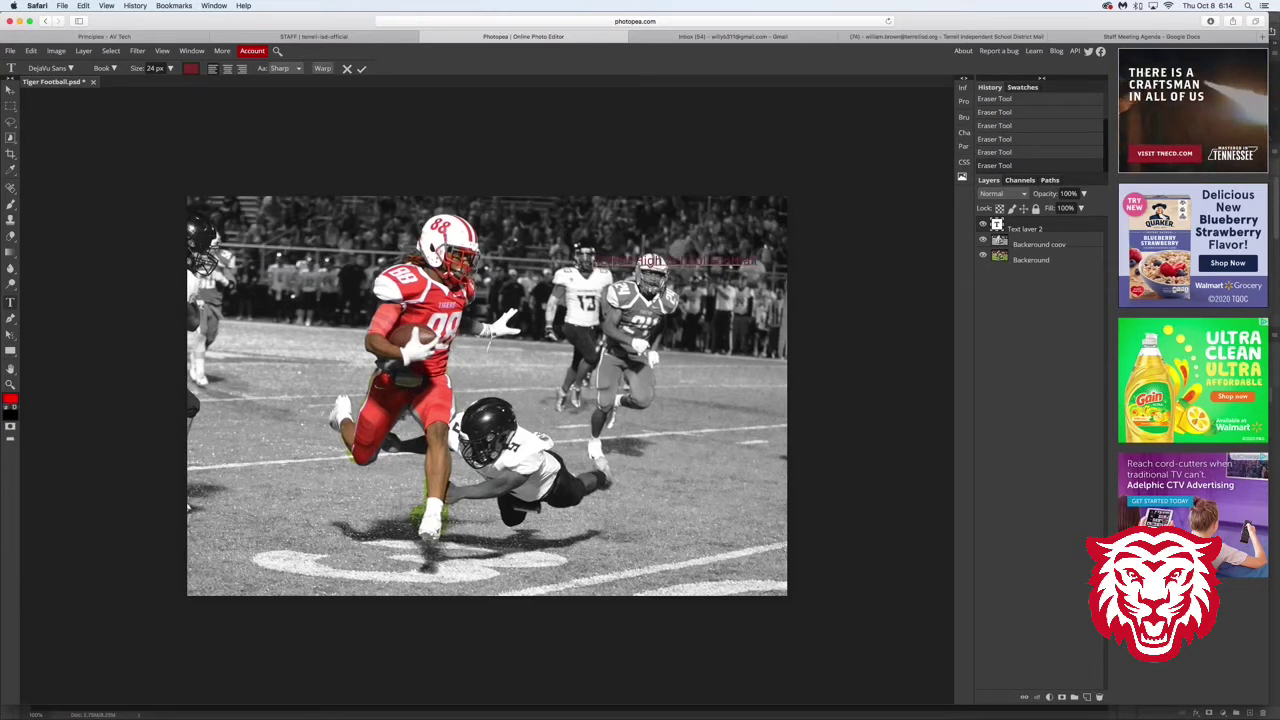
Set the "Terrell High School Football" text color back to bright red.
click(191, 69)
drag(203, 153, 241, 137)
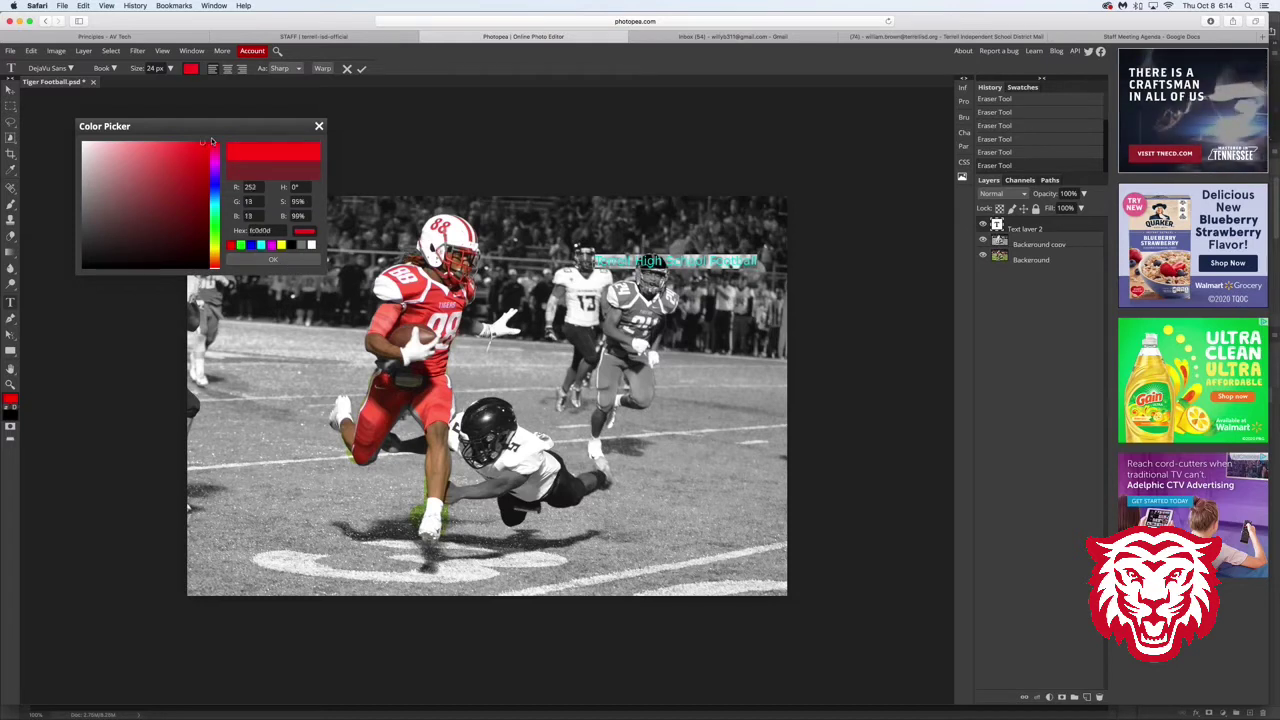
click(288, 262)
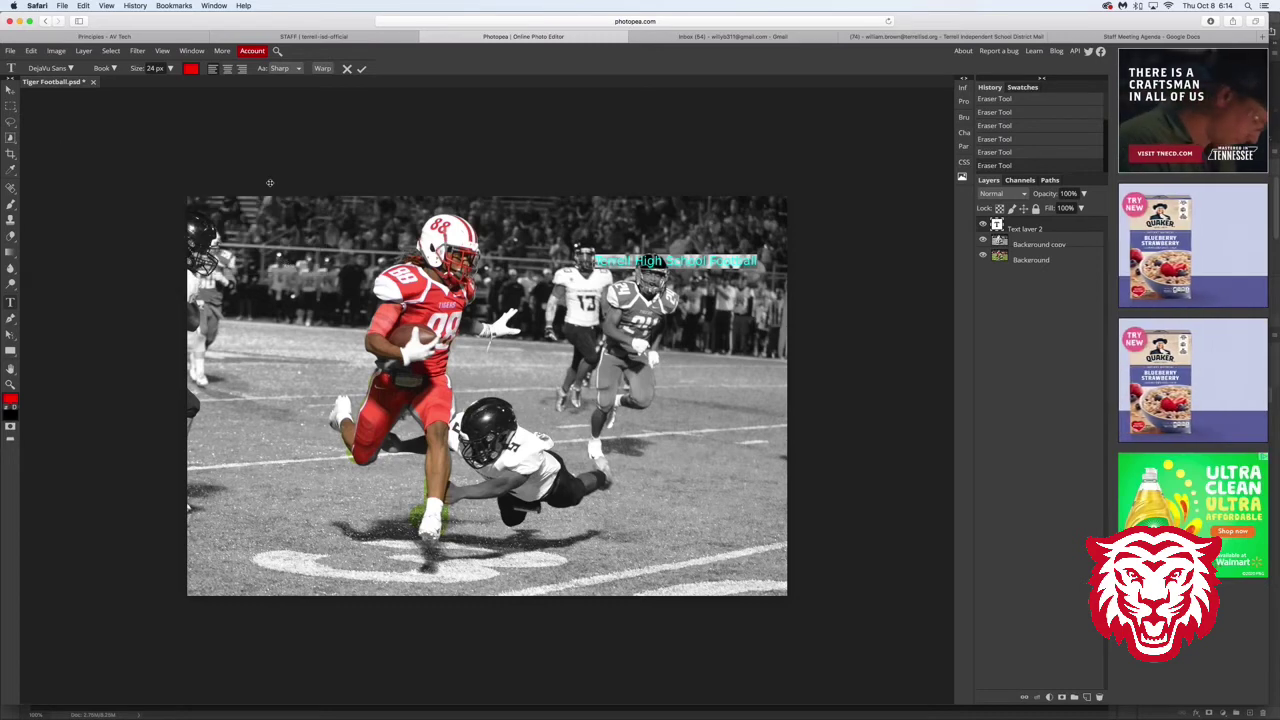
key(Escape)
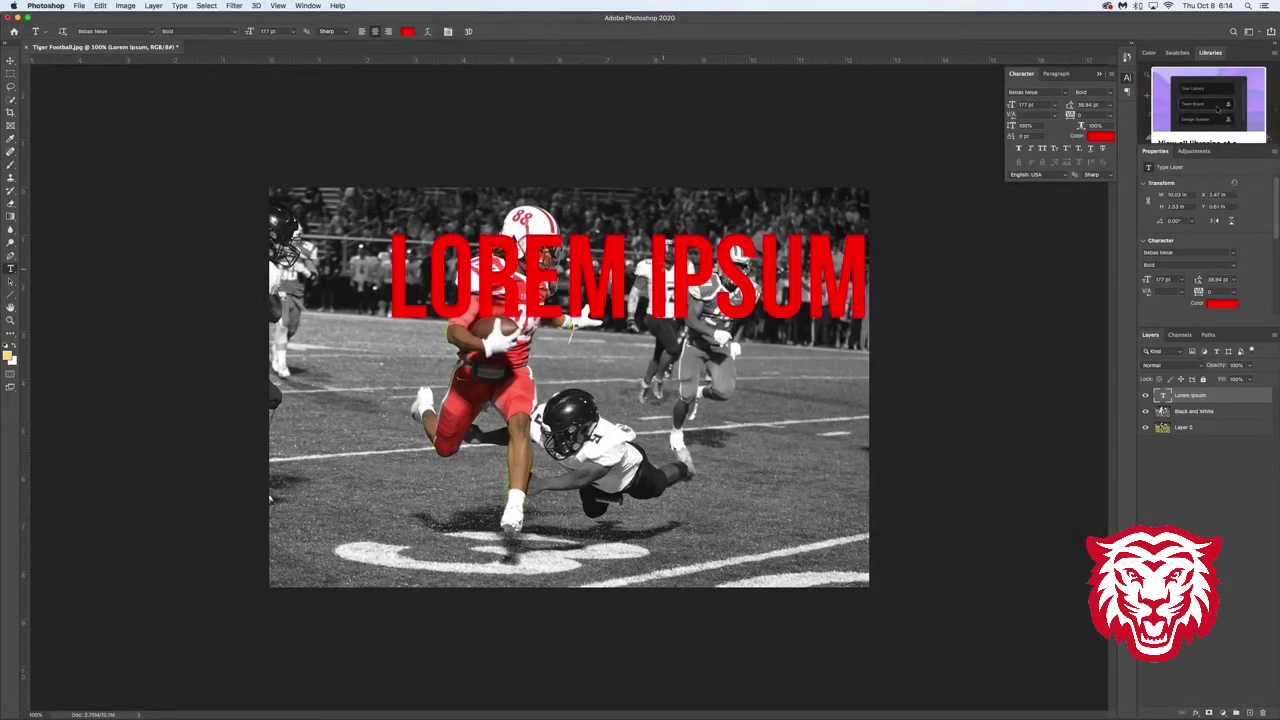
Switch to Photoshop and replace the "Lorem Ipsum" wording with "Terrell High School Football".
click(568, 319)
key(super+a)
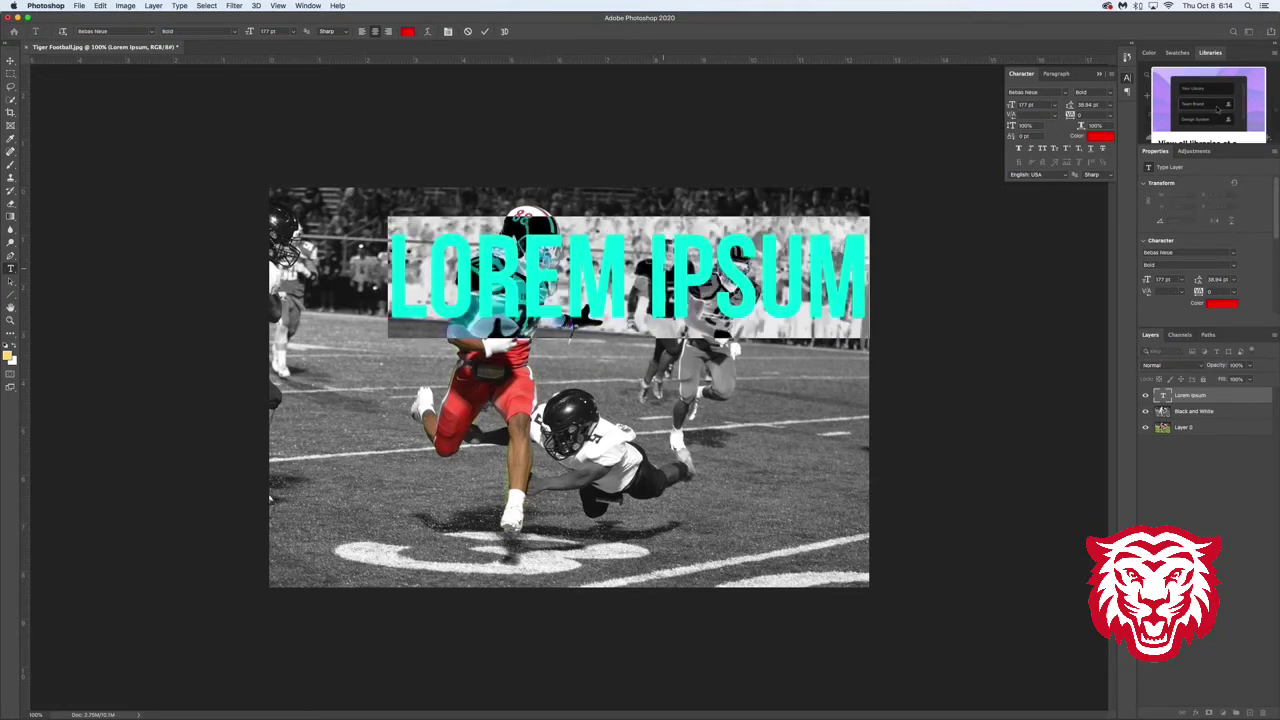
text(TERRELL)
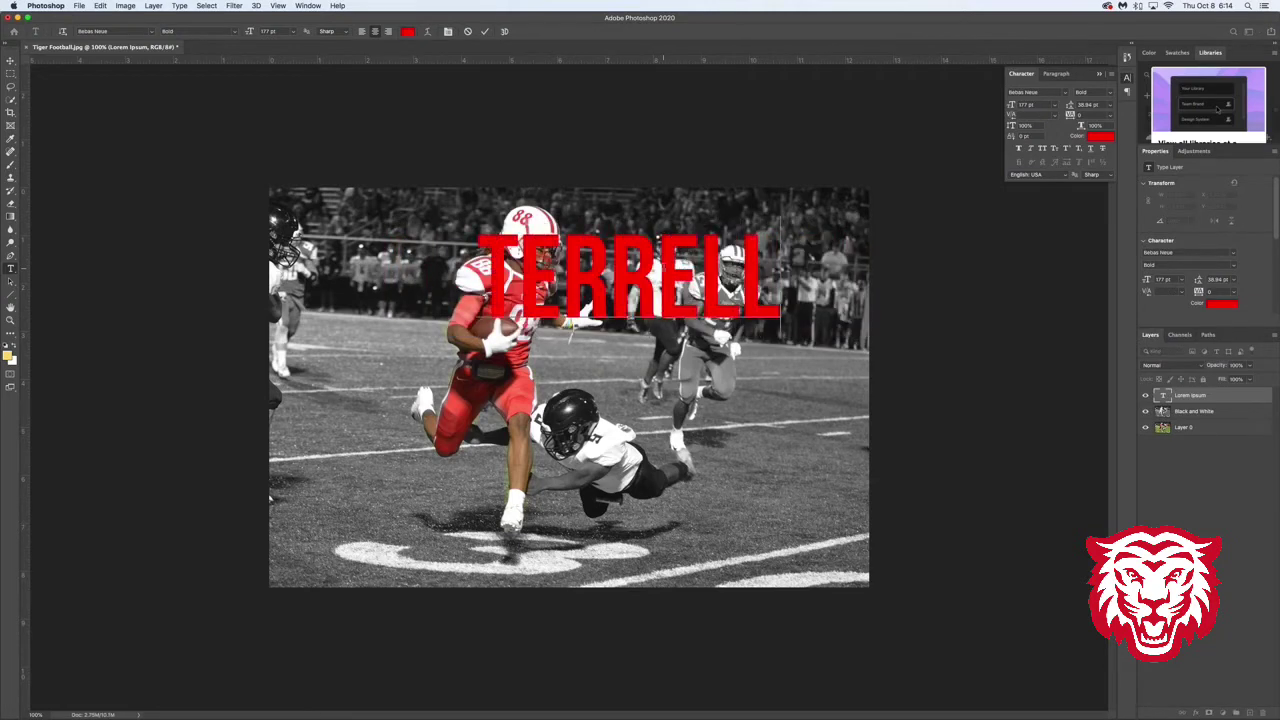
text( HIGH SCHOOL)
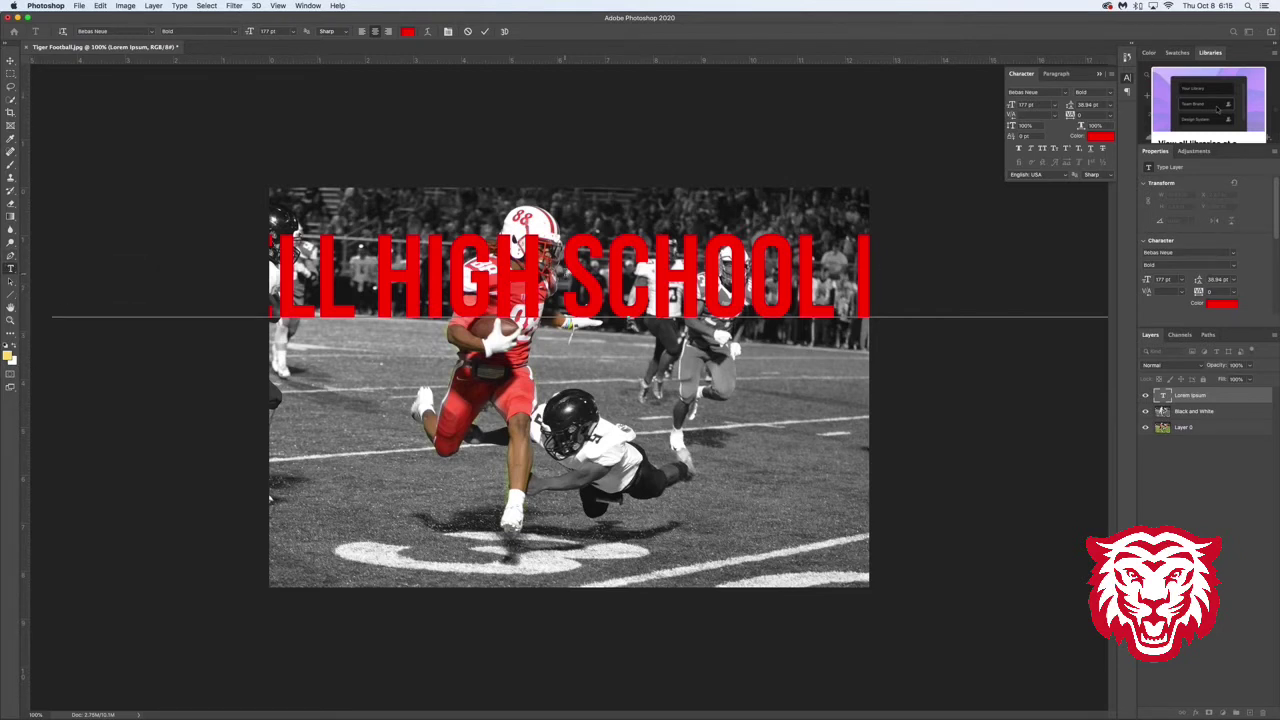
Set the "Terrell High School Football" text size to 72 pt and move it down to the middle of the photo.
key(super+a)
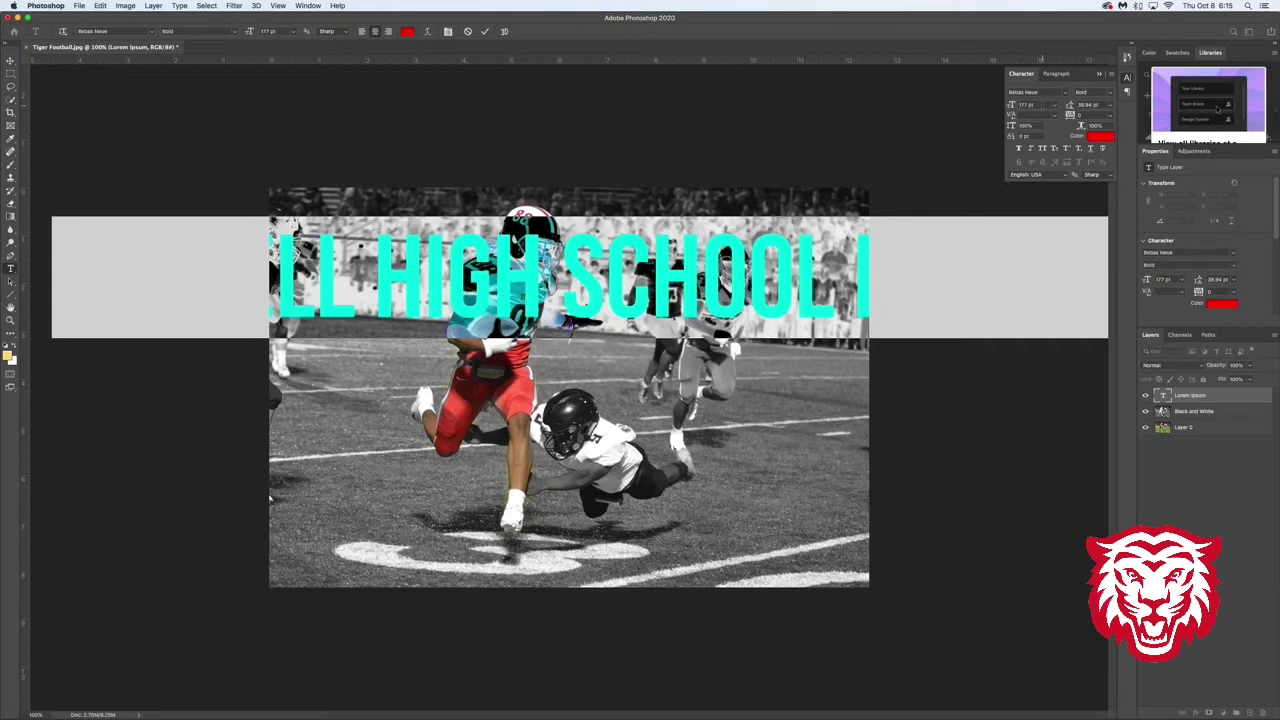
click(1055, 106)
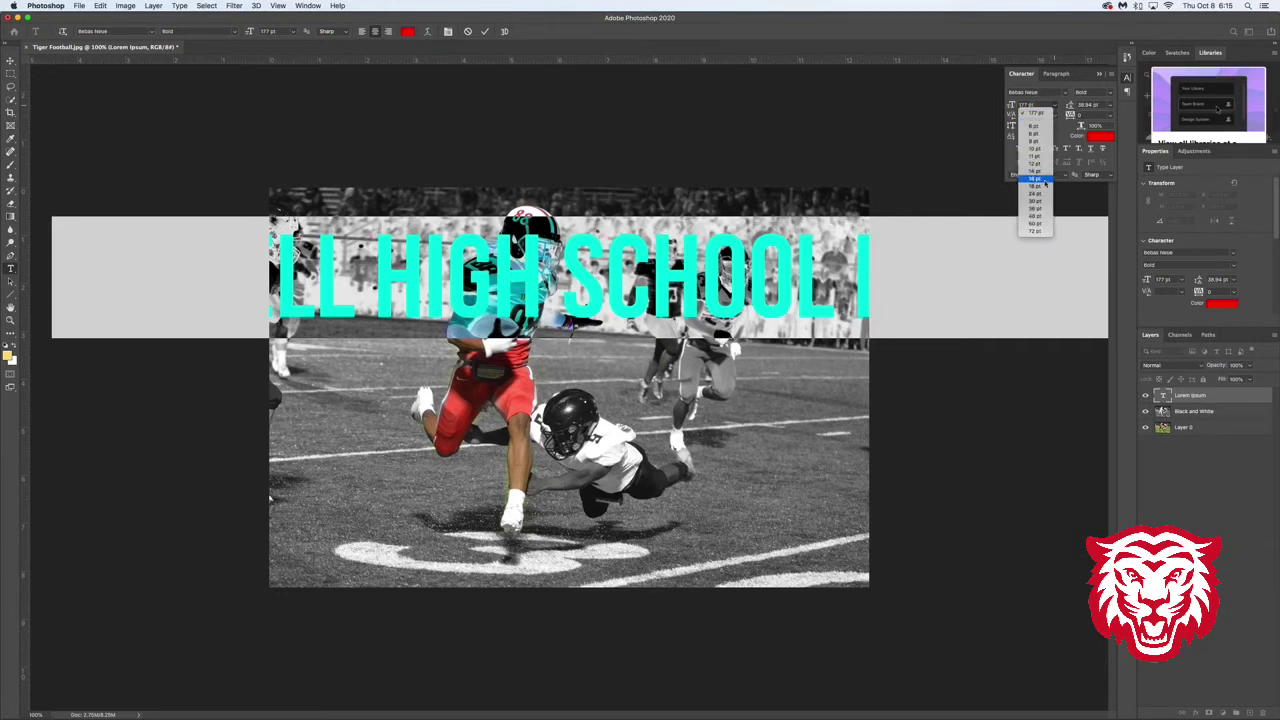
click(1036, 232)
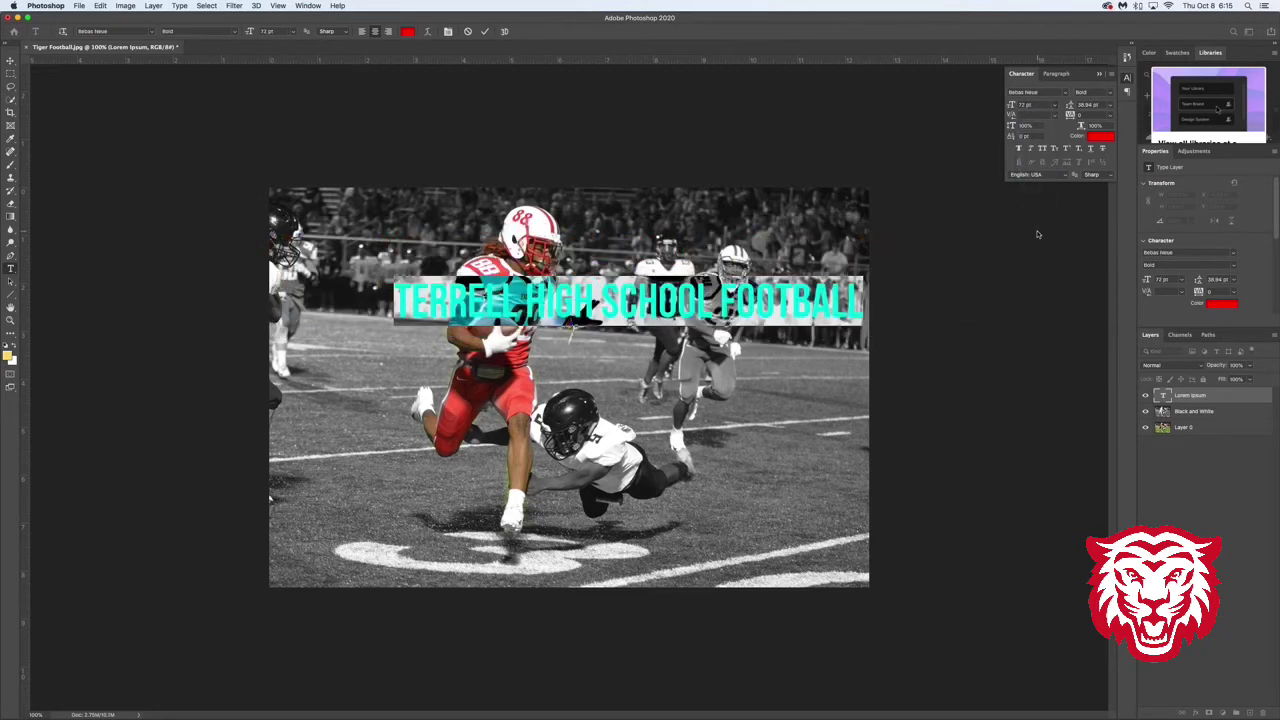
click(10, 61)
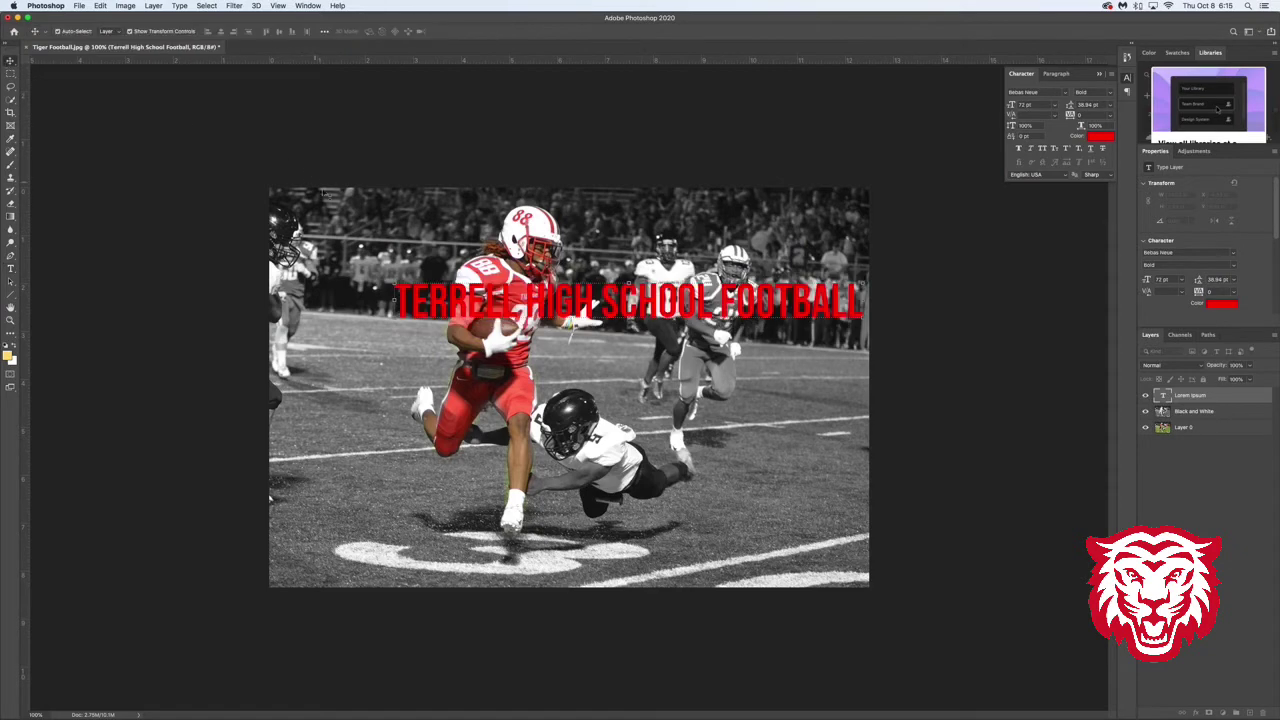
drag(656, 280, 610, 382)
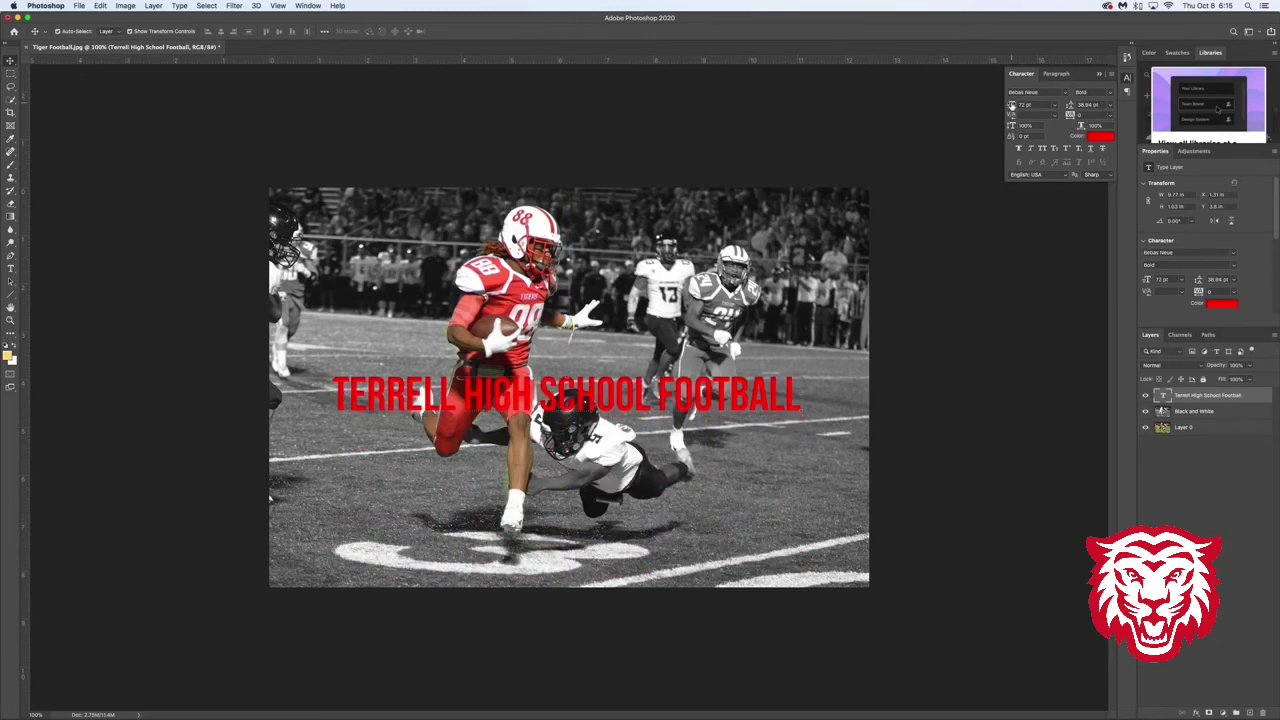
Reduce the "Terrell High School Football" text to 38 pt and move it toward the photo's right edge, beside the tackler's helmet.
click(10, 269)
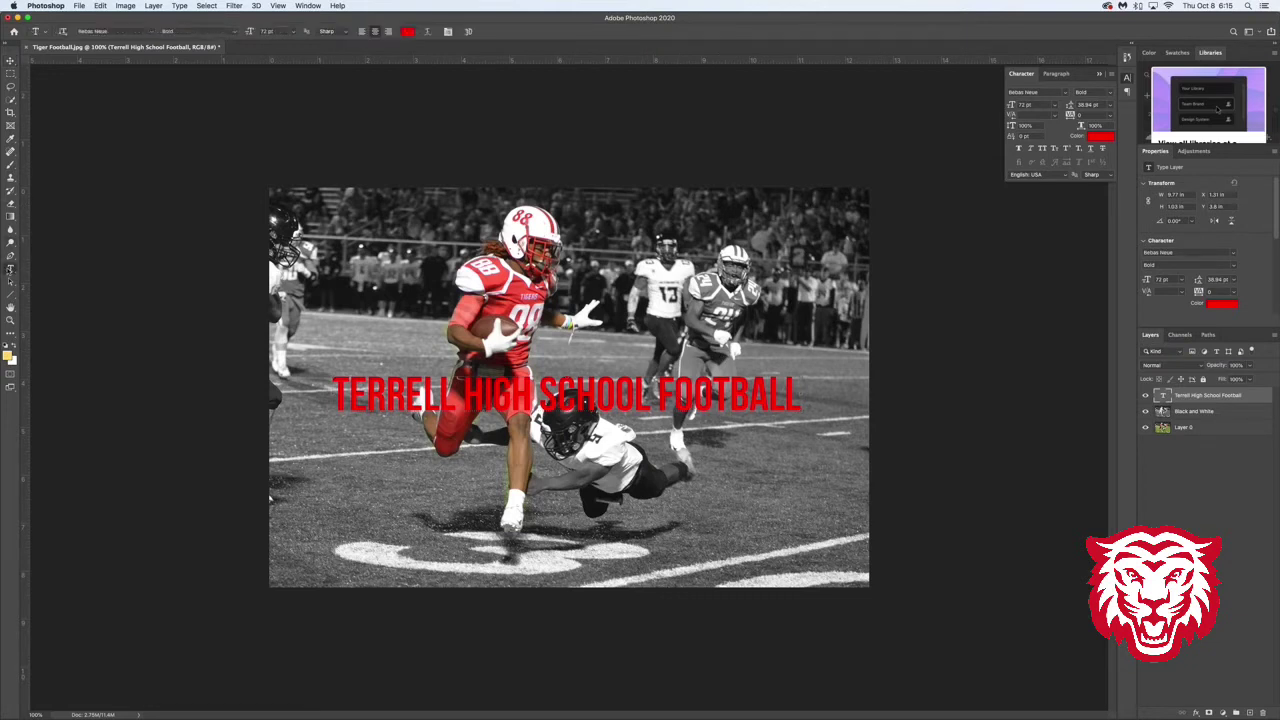
triple_click(670, 385)
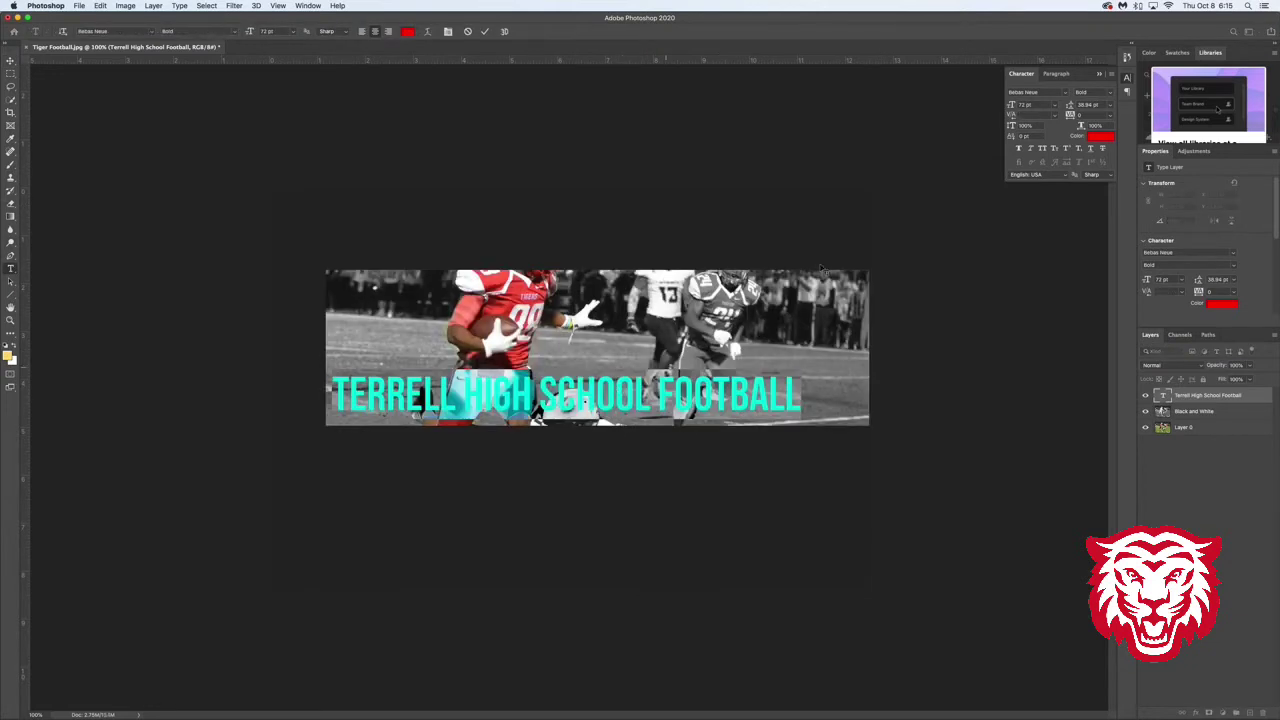
drag(1012, 106, 995, 112)
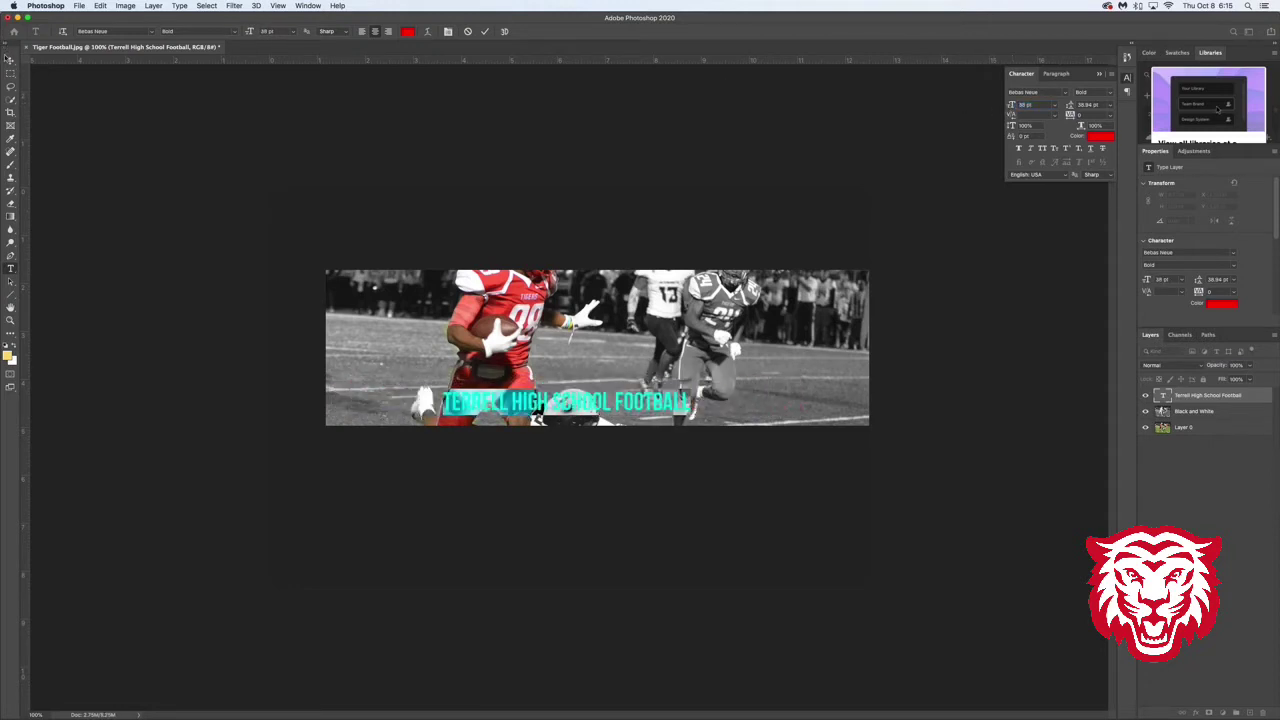
click(10, 60)
drag(556, 408, 730, 412)
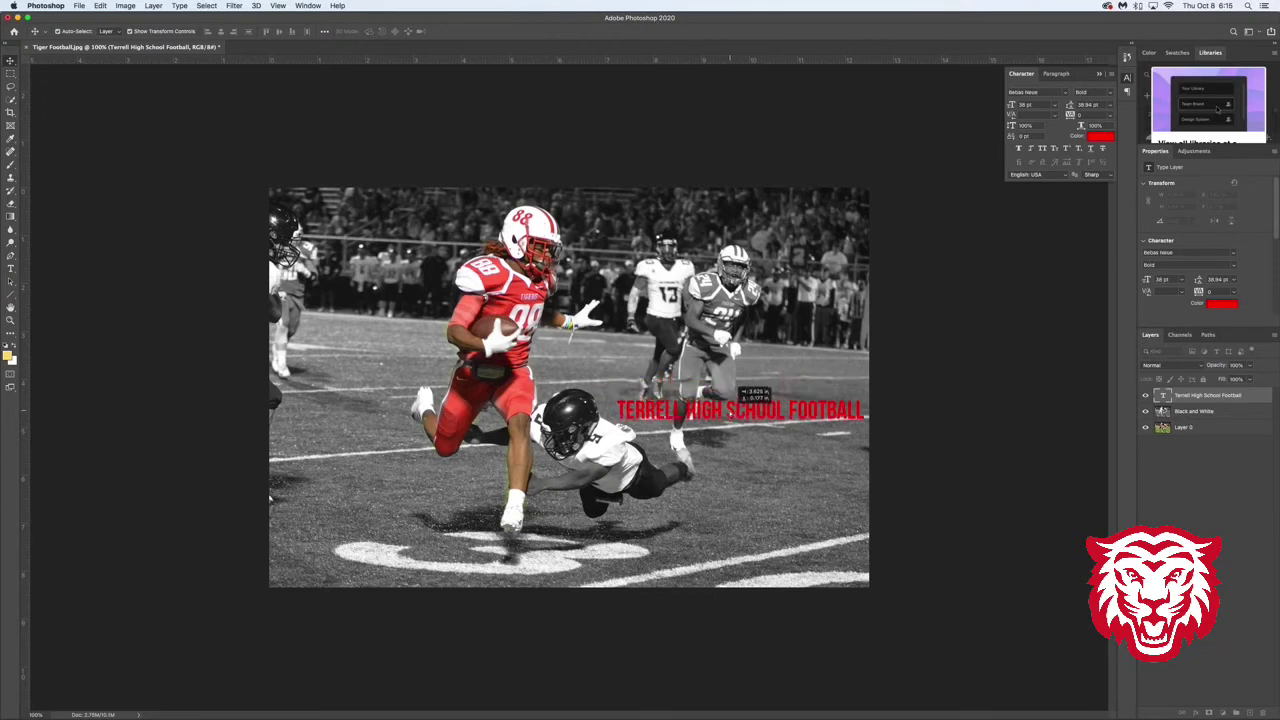
Reduce the title text to 27 pt and move it down against the photo's right edge, beside the tackler's legs.
click(10, 268)
triple_click(760, 408)
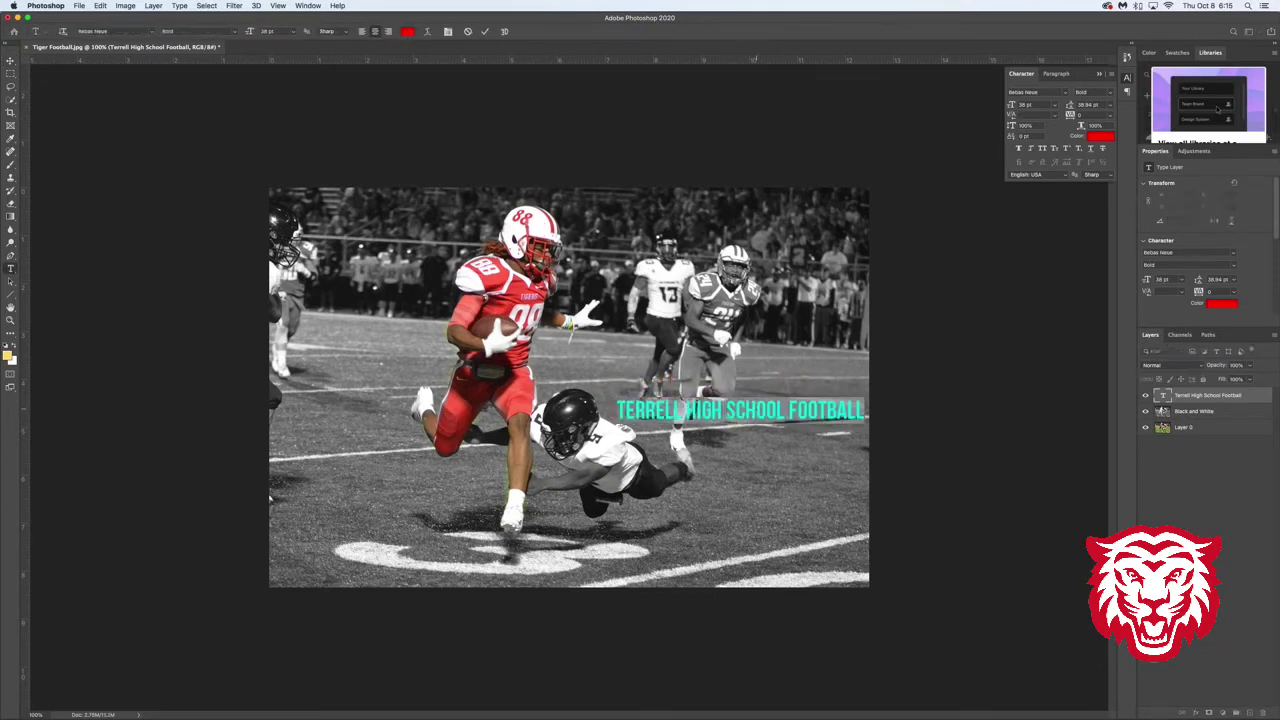
drag(1012, 104, 1009, 105)
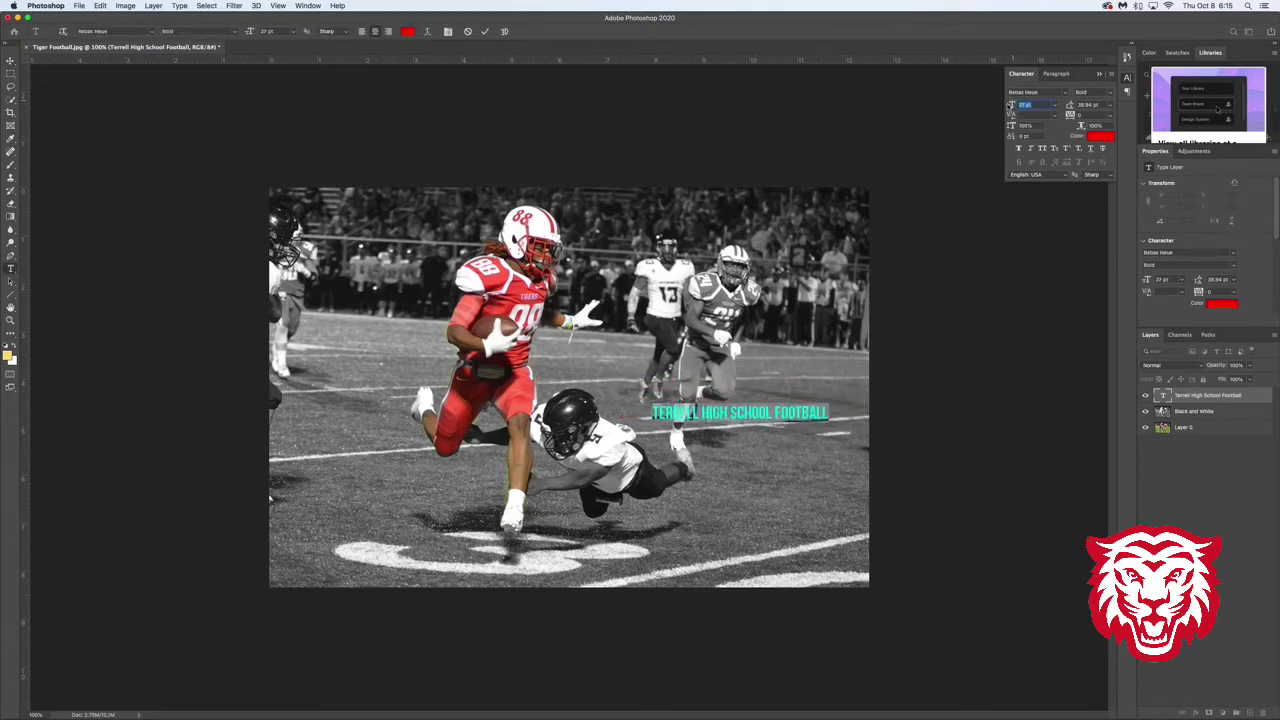
click(10, 62)
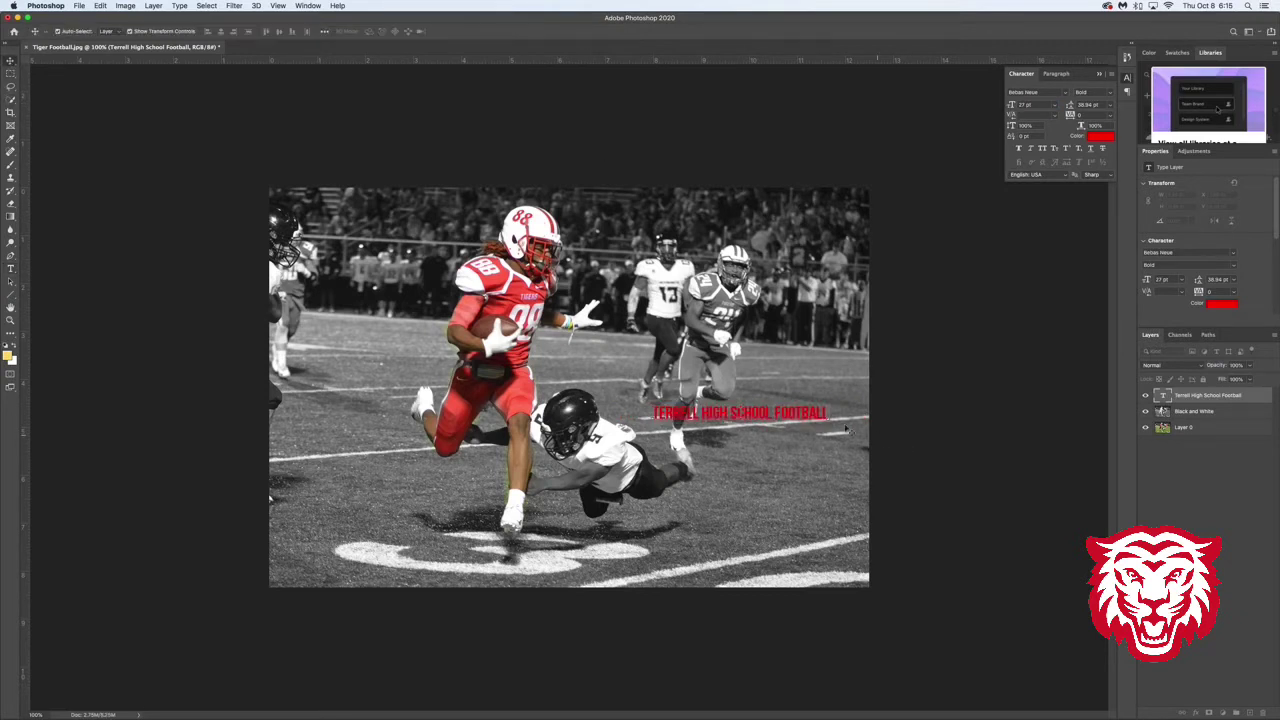
drag(792, 419, 826, 453)
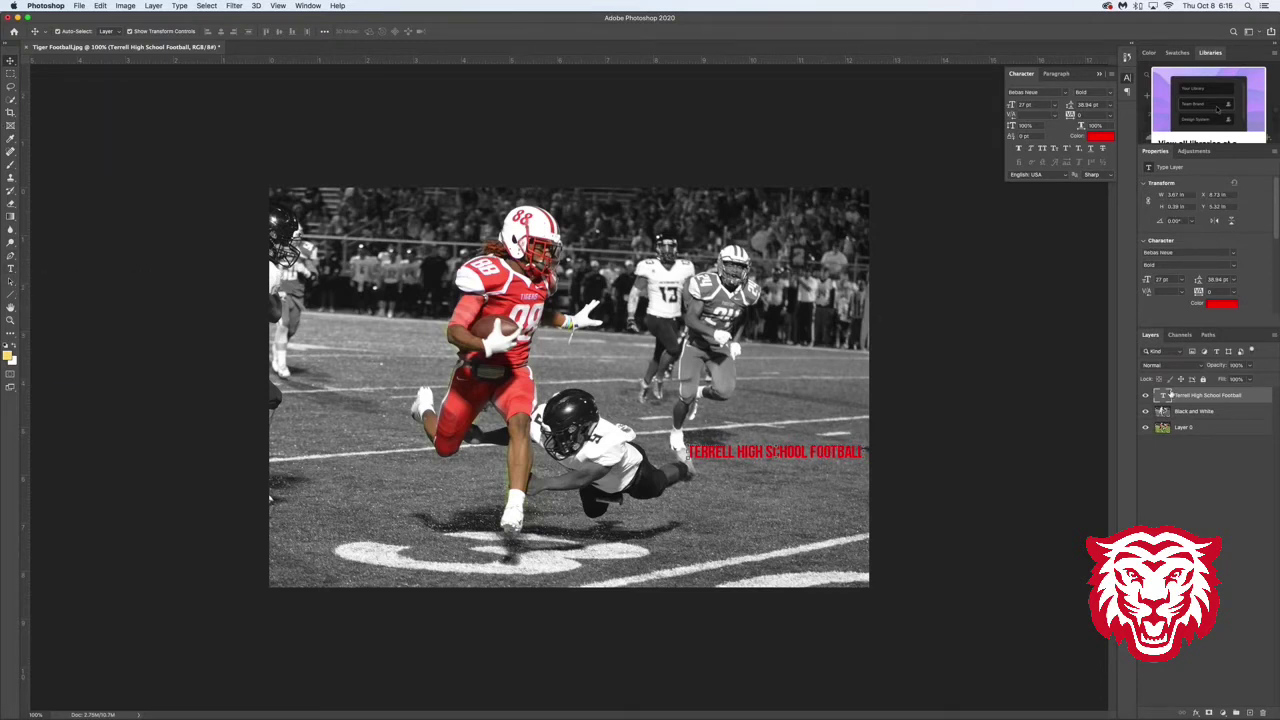
Add a separate "VS" text layer just below the right end of the title.
click(9, 269)
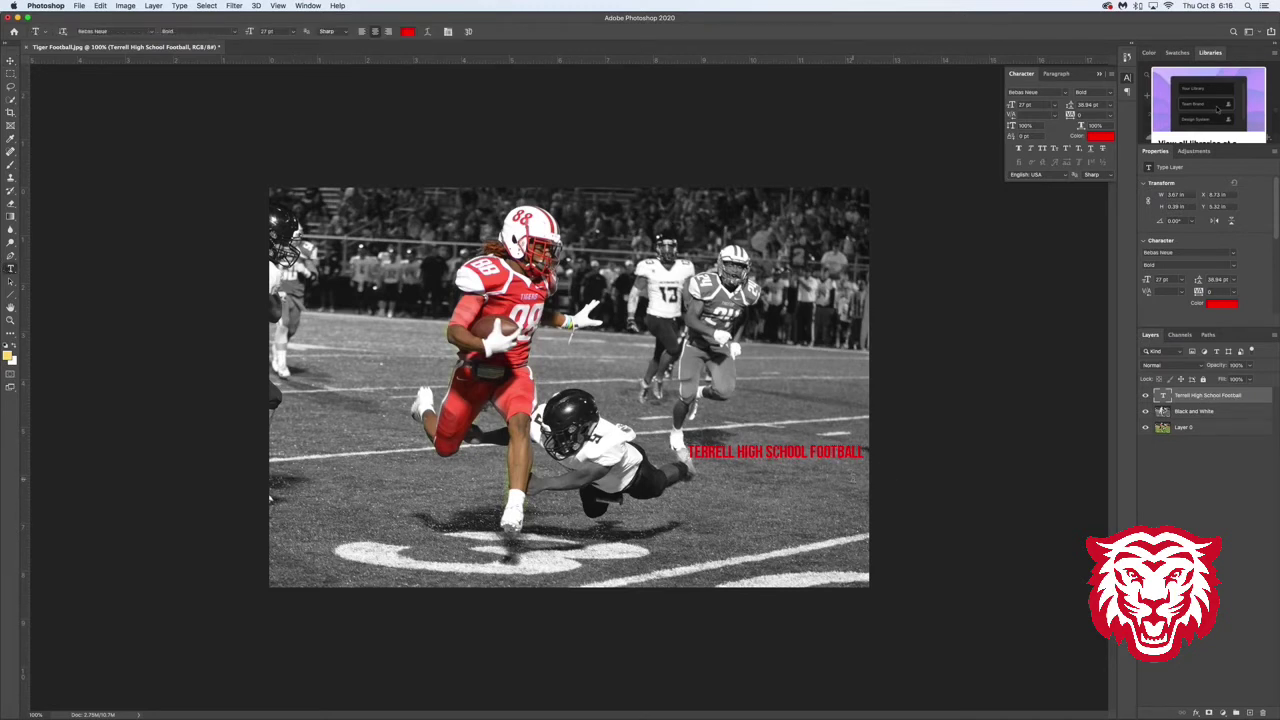
click(869, 487)
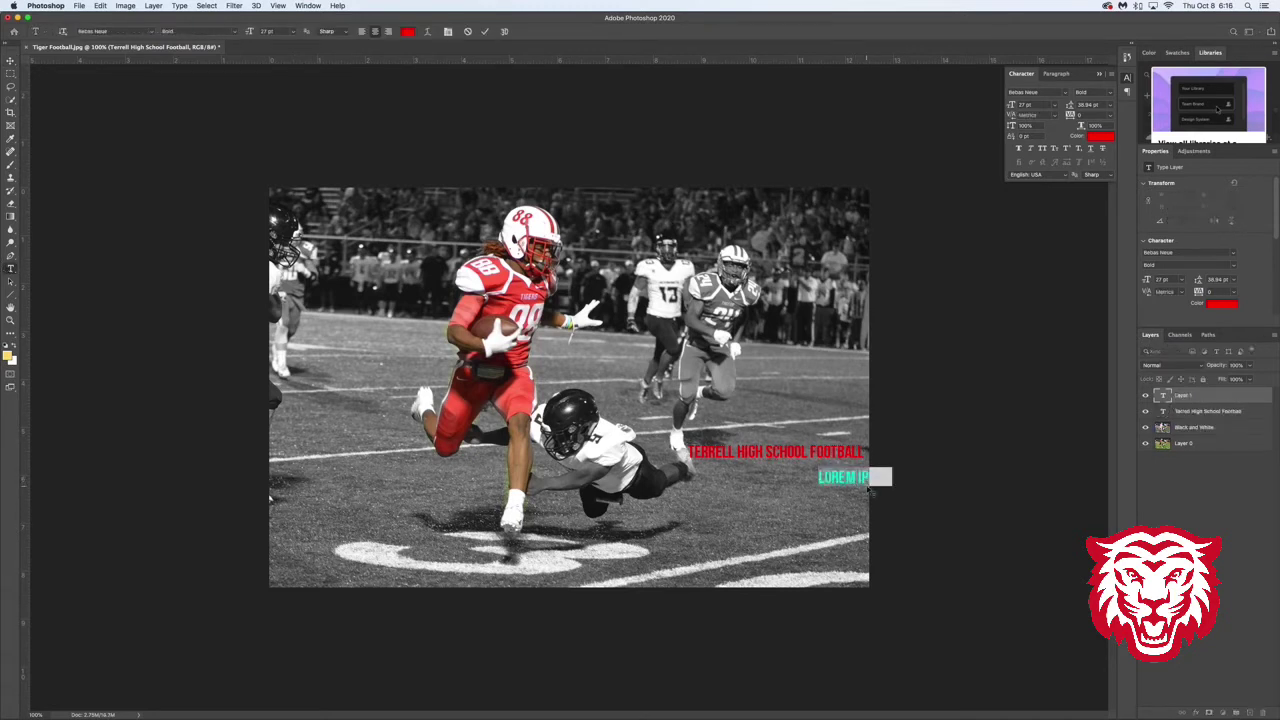
text(VS)
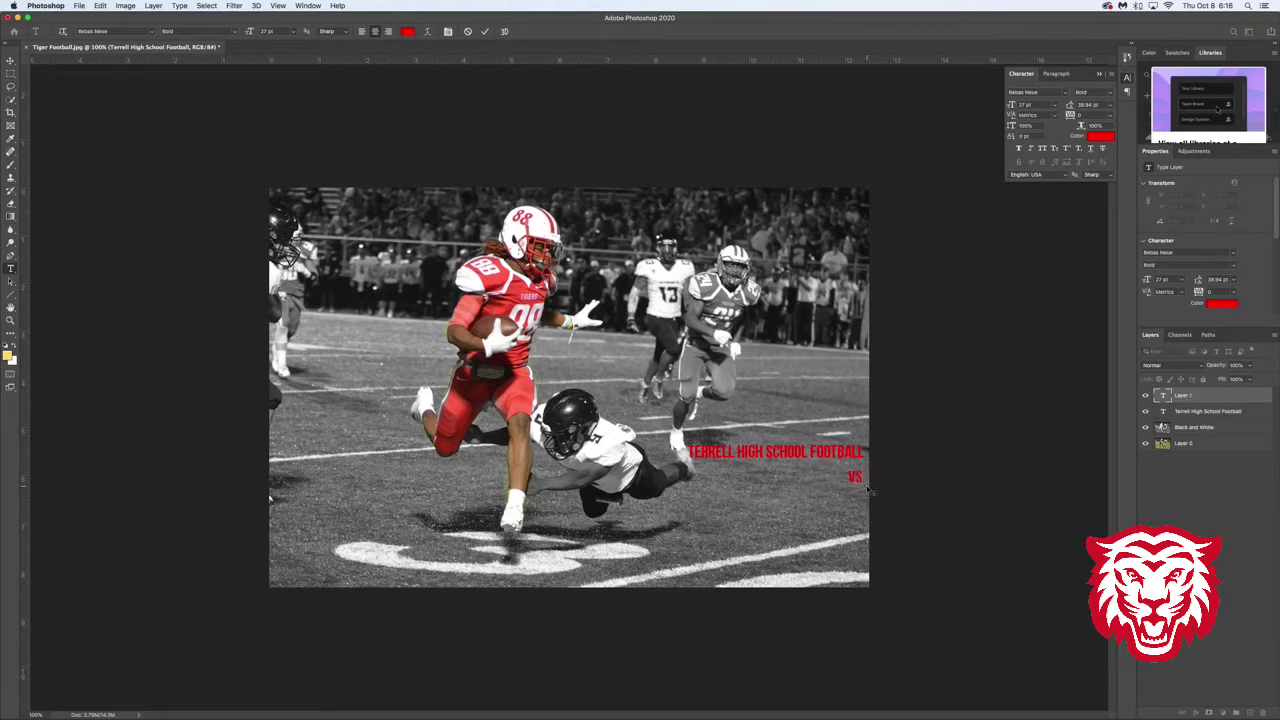
Enlarge the "VS" text to 74 pt and move it directly under the title, aligned with its right end.
drag(864, 477, 845, 477)
drag(1011, 106, 1039, 104)
click(10, 61)
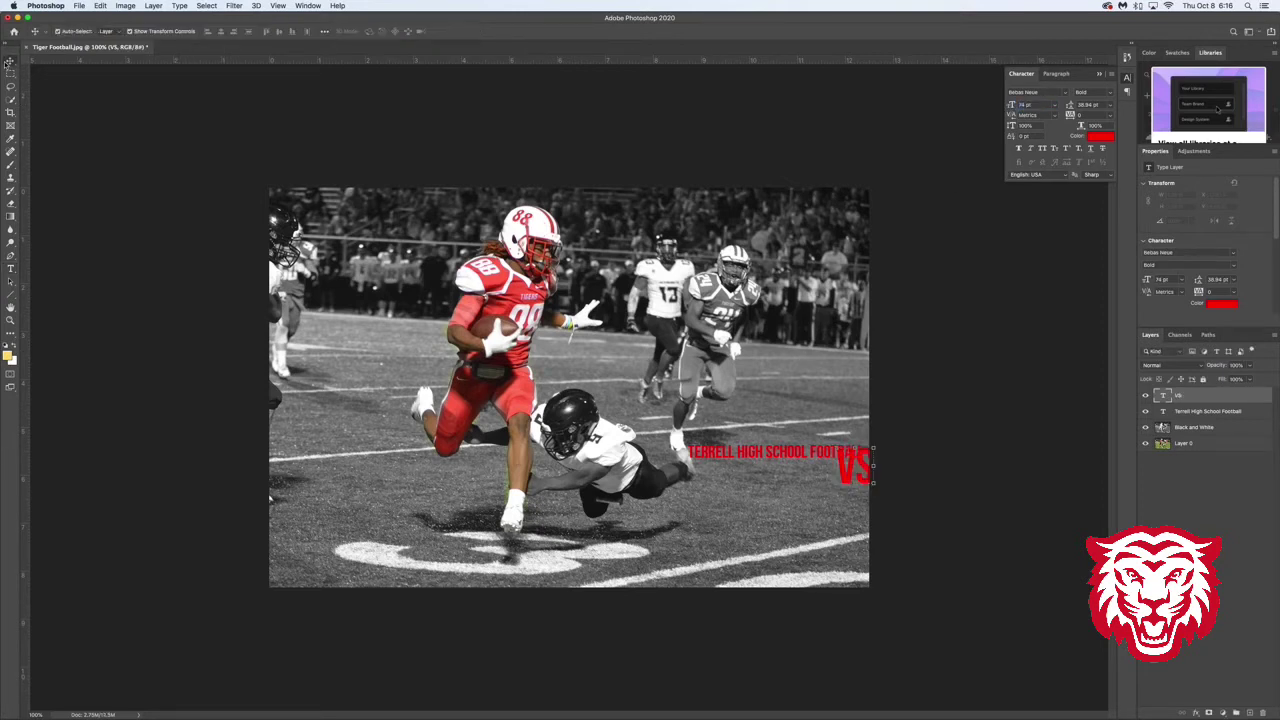
drag(850, 467, 840, 477)
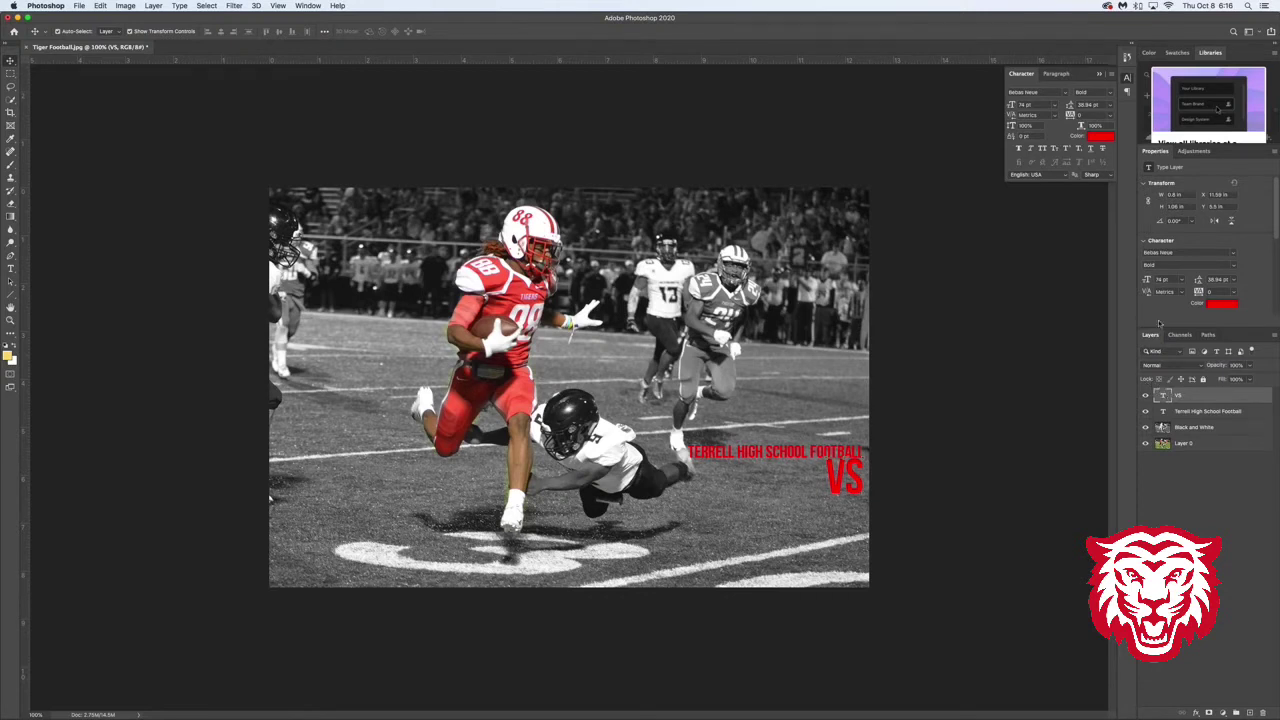
Add another text layer beginning "KAUFMAN HI" at the lower part of the "VS" text.
click(10, 268)
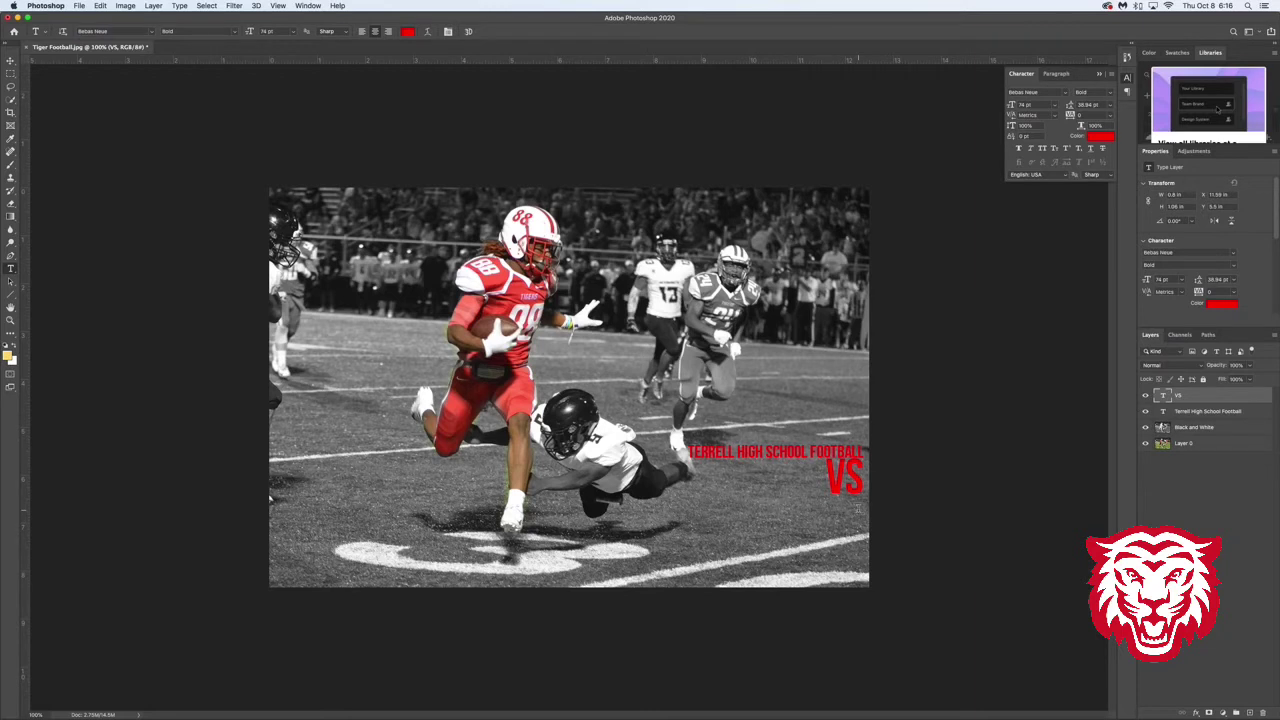
click(857, 508)
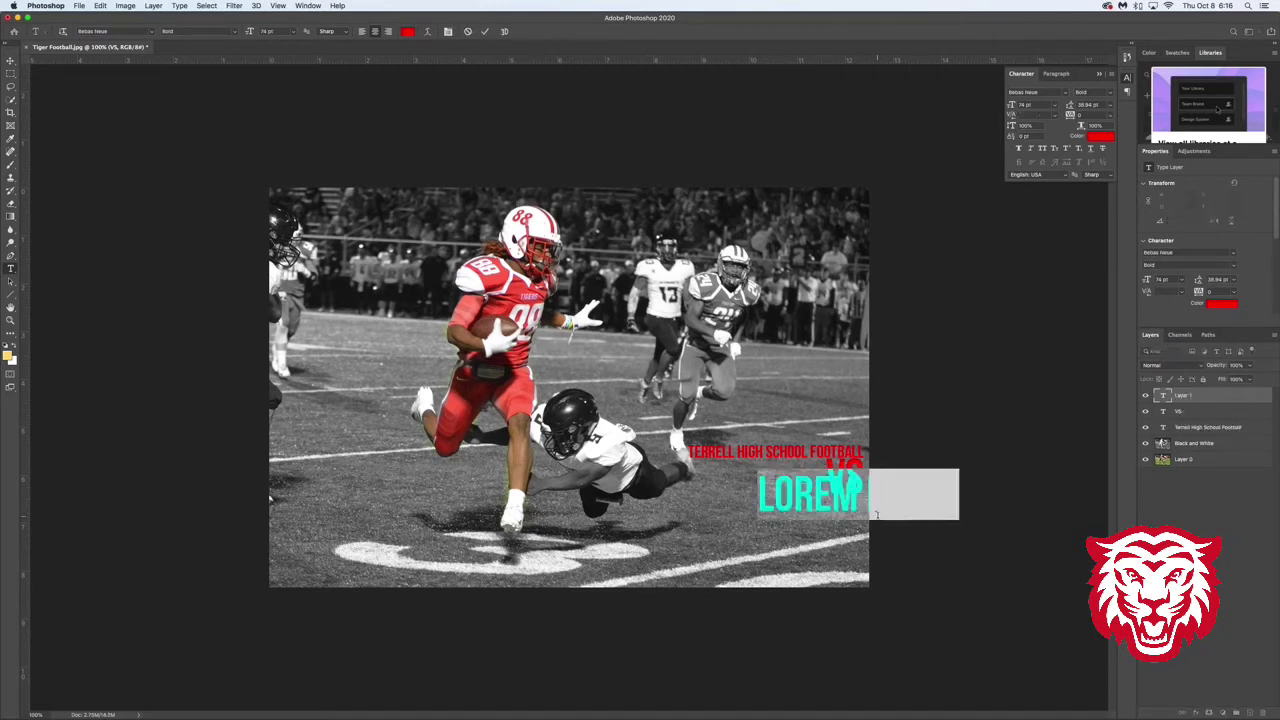
text(KAUFM)
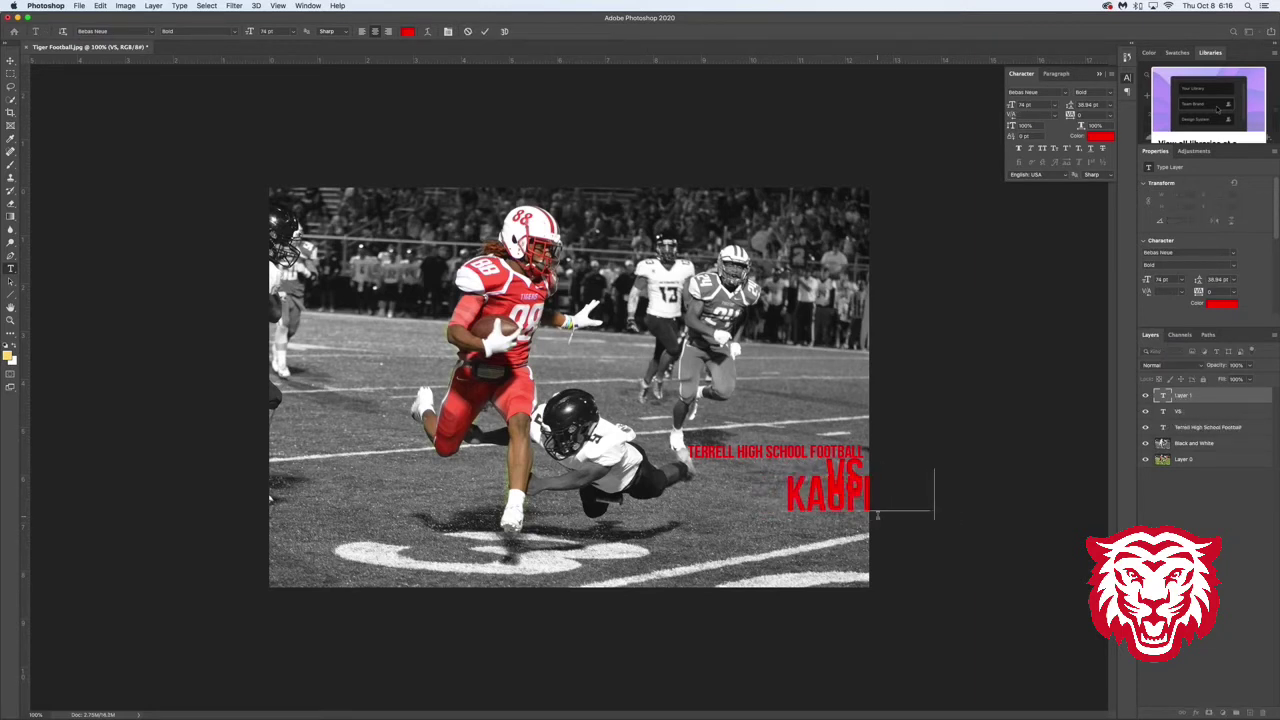
text(AN HI)
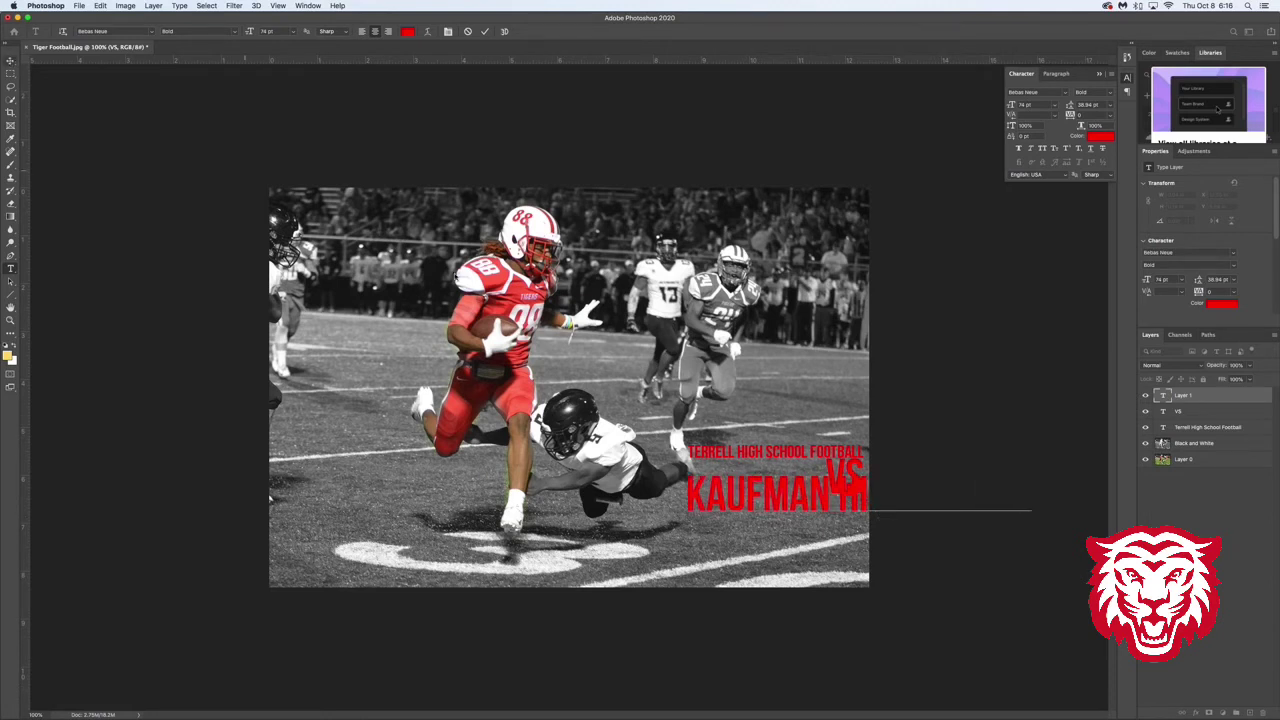
Reduce the "Kaufman High School" text to 24 pt and move it directly under "VS", aligned with its right end.
key(super+a)
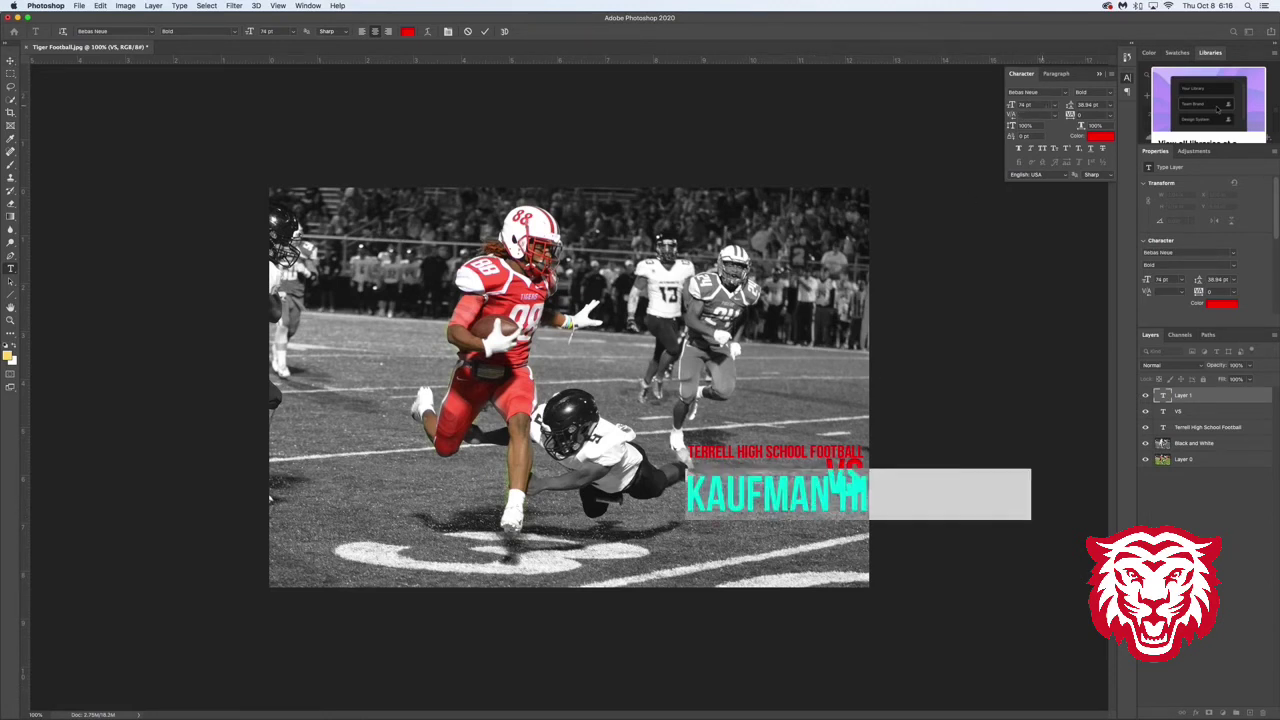
click(1055, 108)
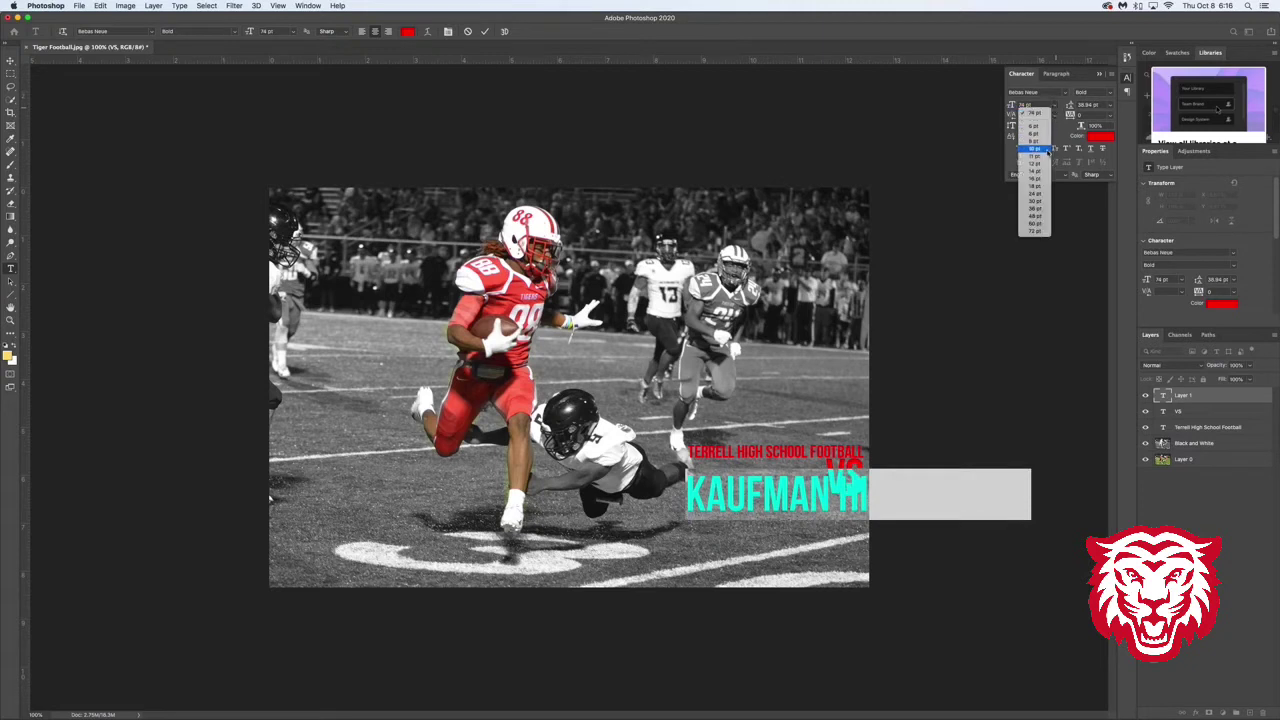
click(1040, 233)
click(1056, 107)
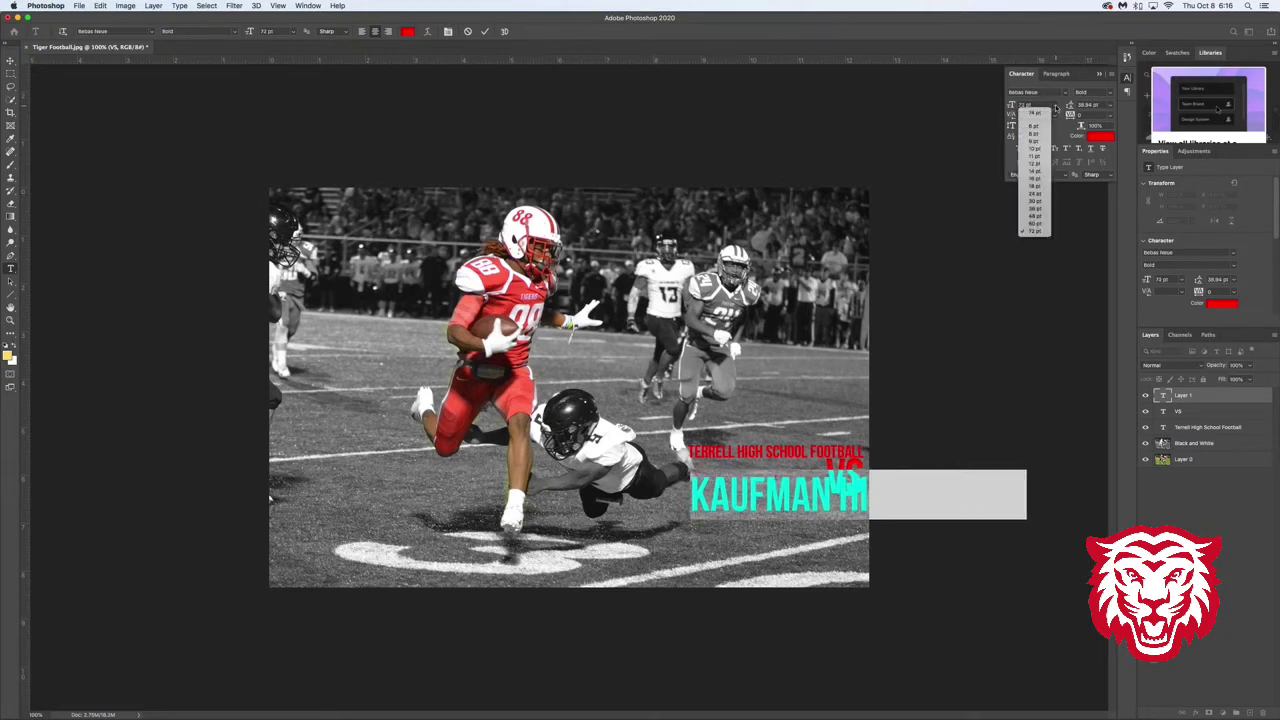
click(1037, 193)
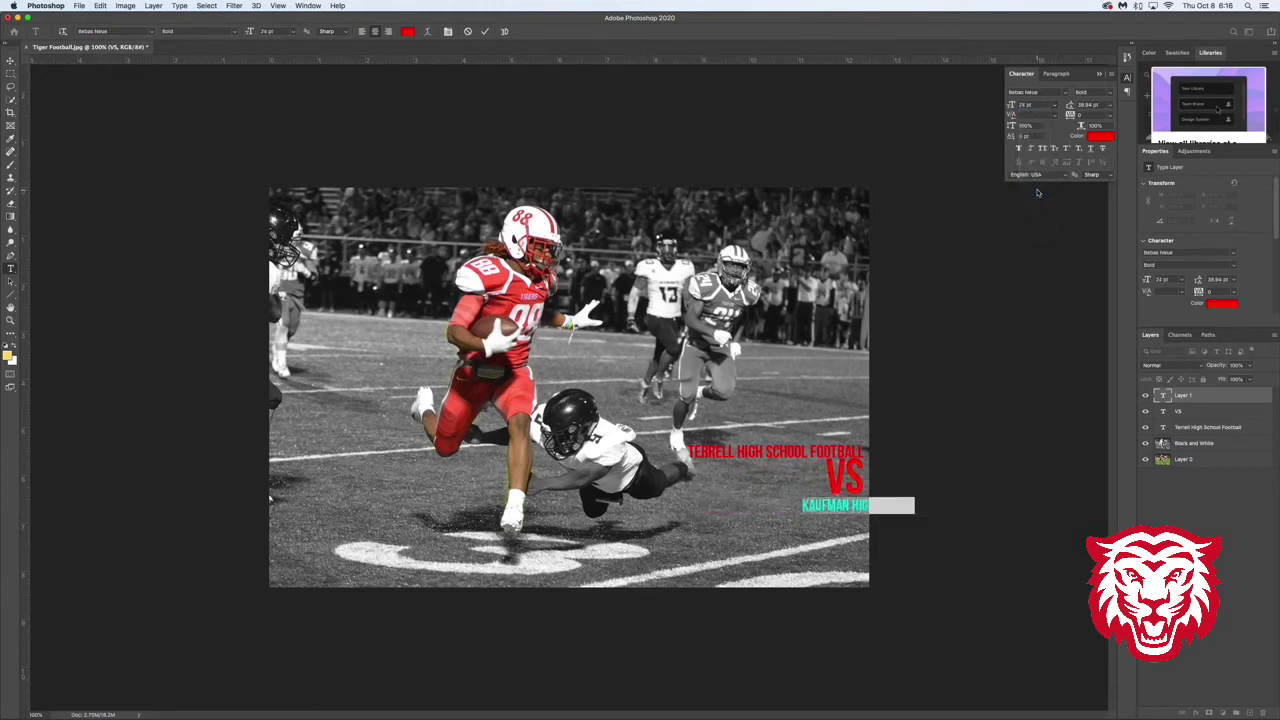
click(10, 61)
drag(844, 513, 792, 508)
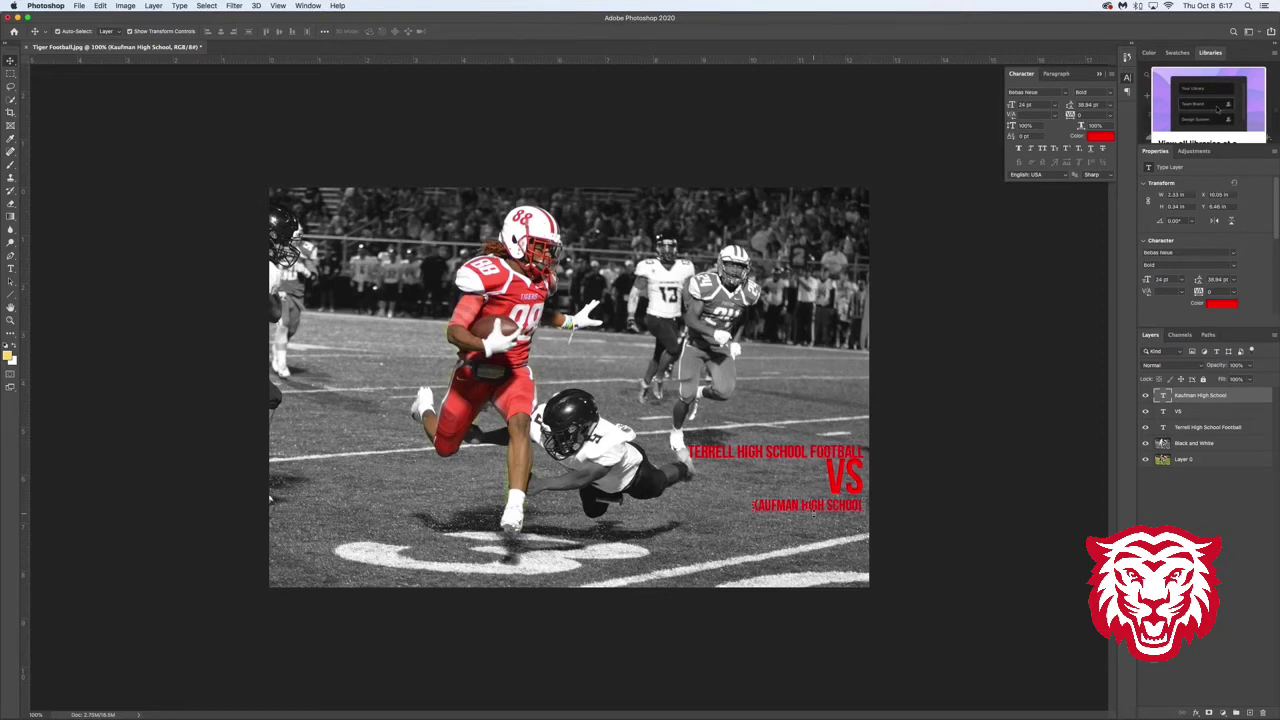
Add a "Terrell Memorial Stadium" text layer and place it directly under the Kaufman line, aligned with its right end.
click(10, 268)
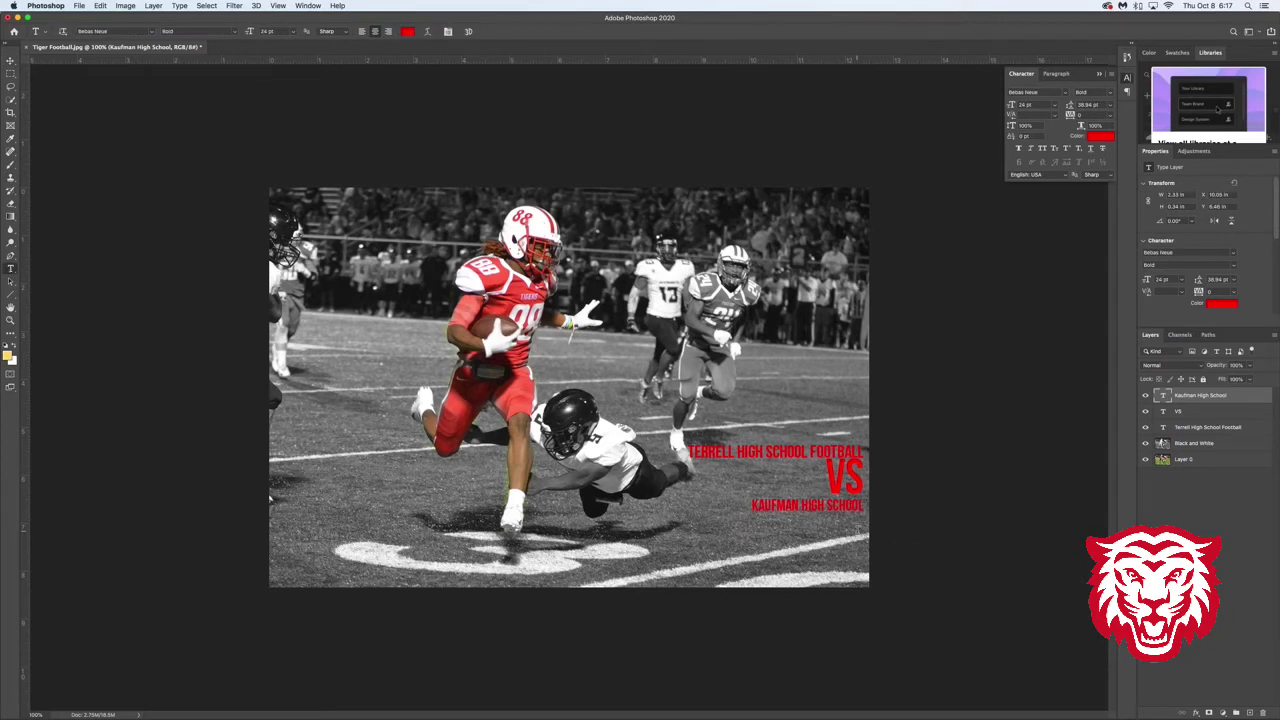
click(882, 540)
text(TERRELL)
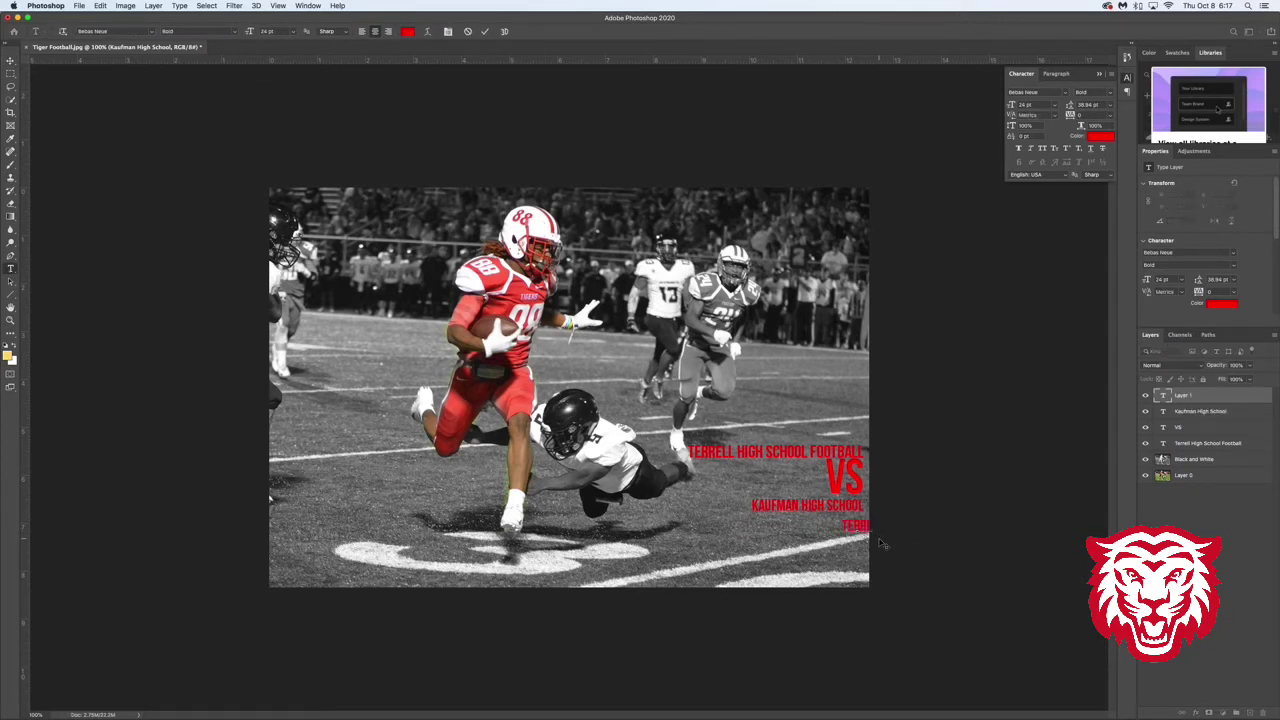
text(ORIAL STADIUM)
key(super+Return)
key(v)
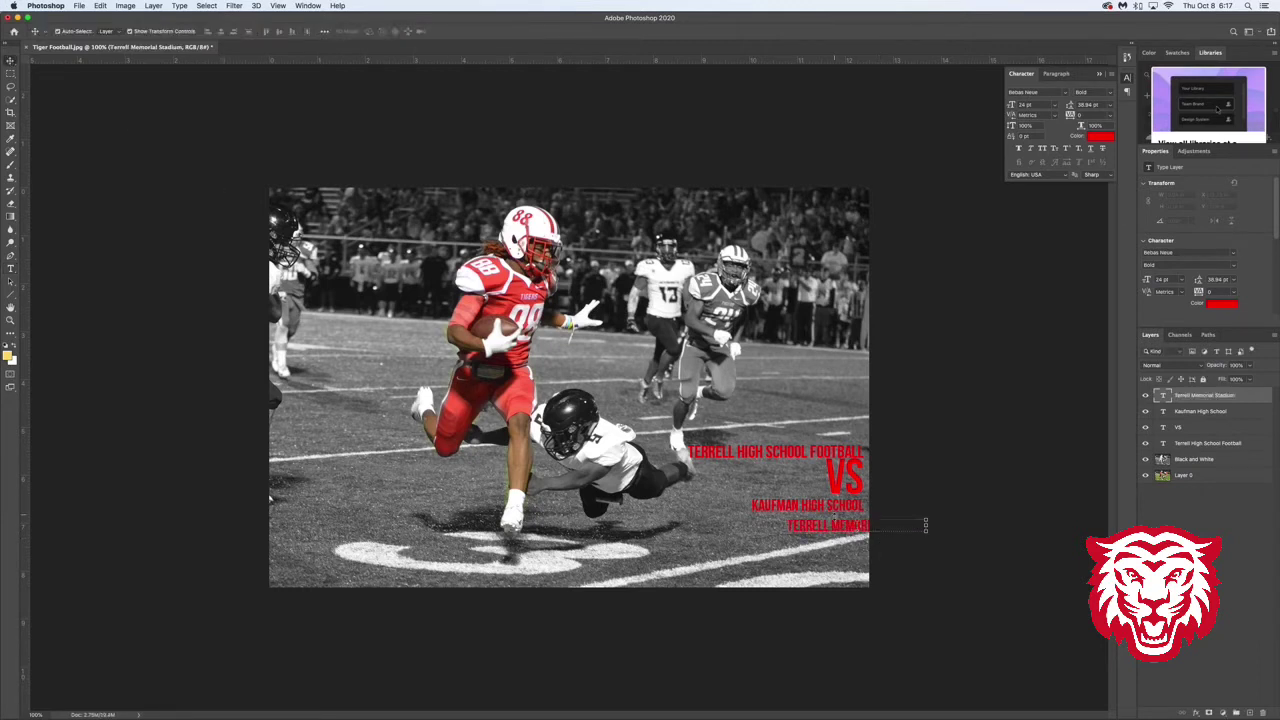
drag(834, 522, 769, 520)
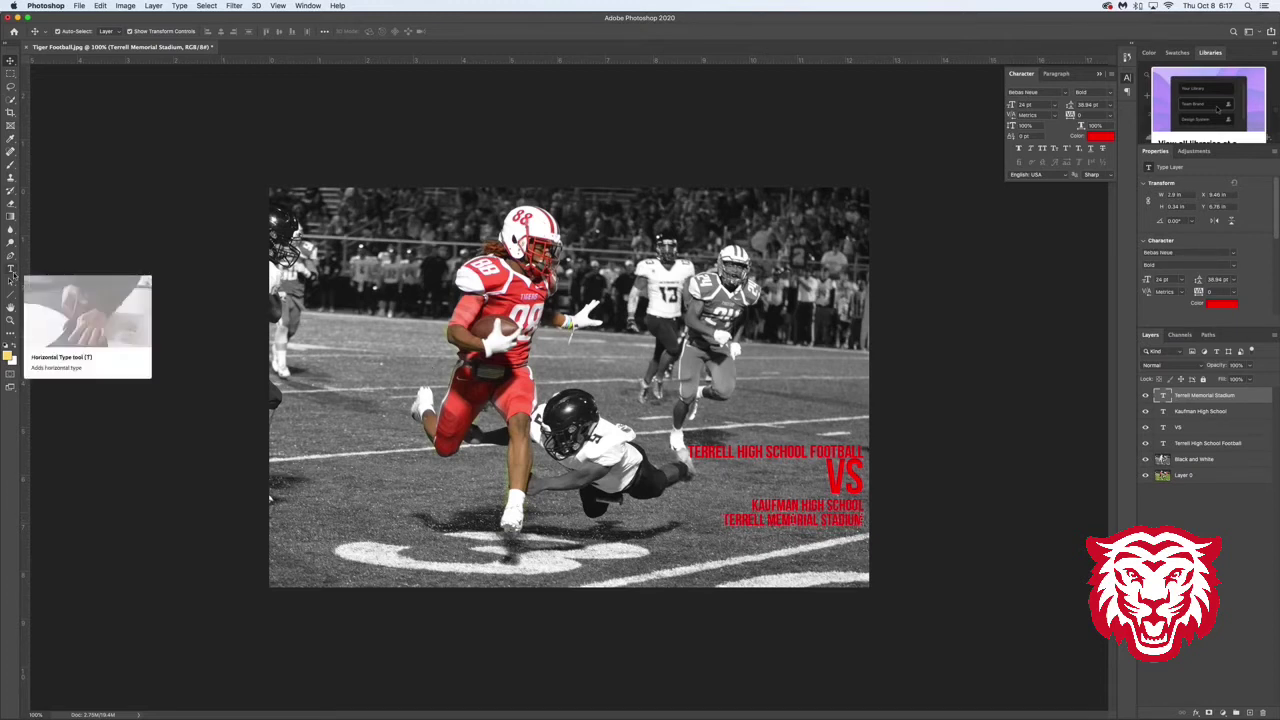
Add a "Friday @ 7:30pm" text layer below the right end of the stadium line.
click(11, 272)
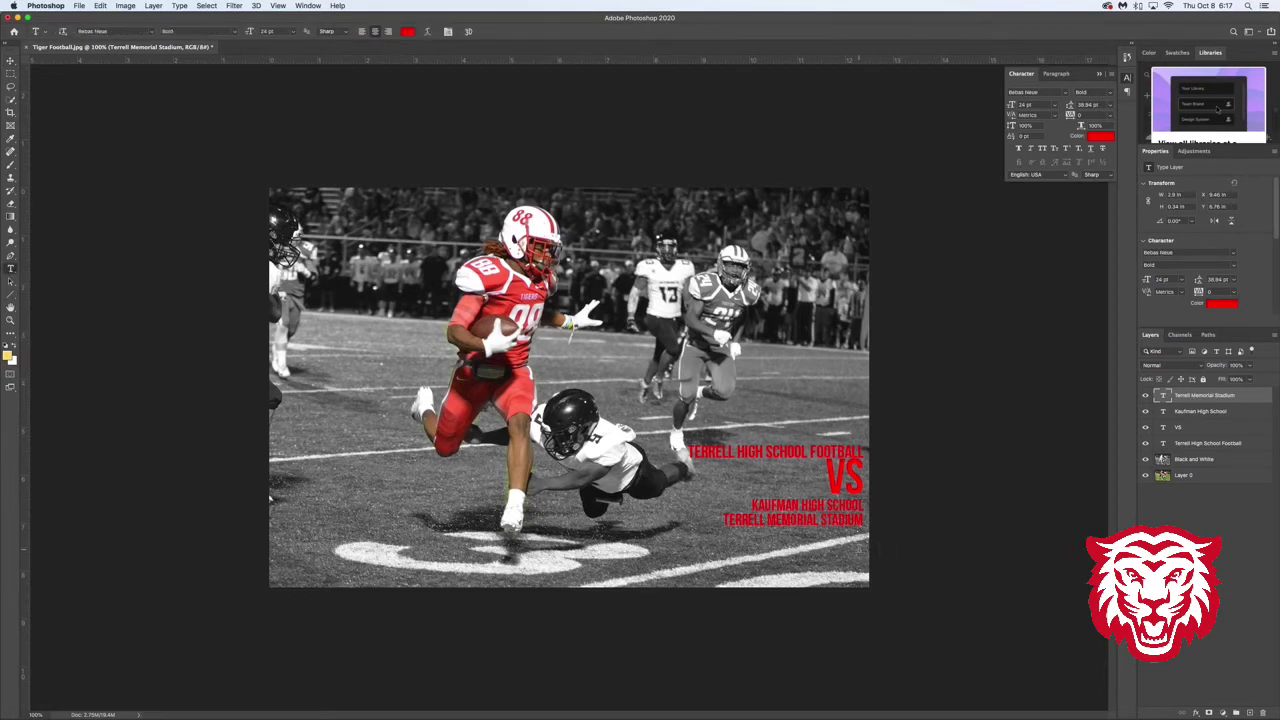
click(858, 546)
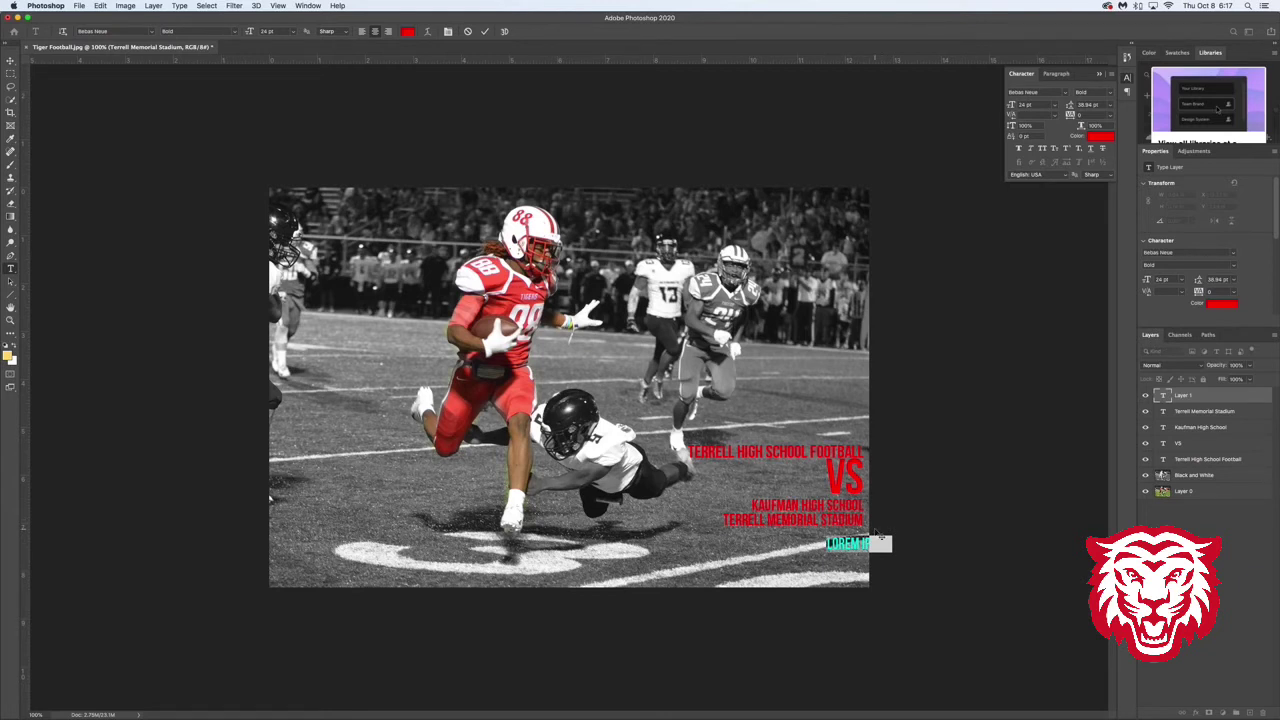
text(FRI)
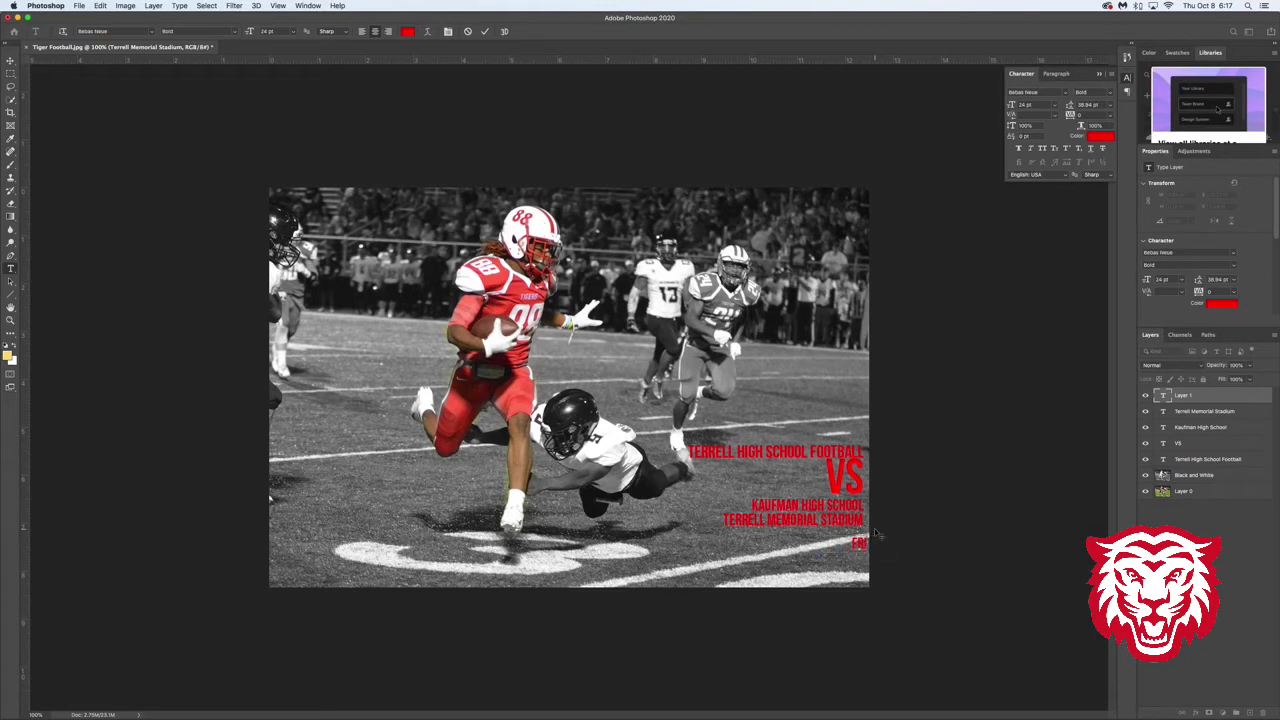
text(DAY 1@7)
Enlarge the "Friday @ 7:30pm" text and move it directly under the stadium line, aligned with its right end.
key(super+a)
drag(1011, 110, 1030, 106)
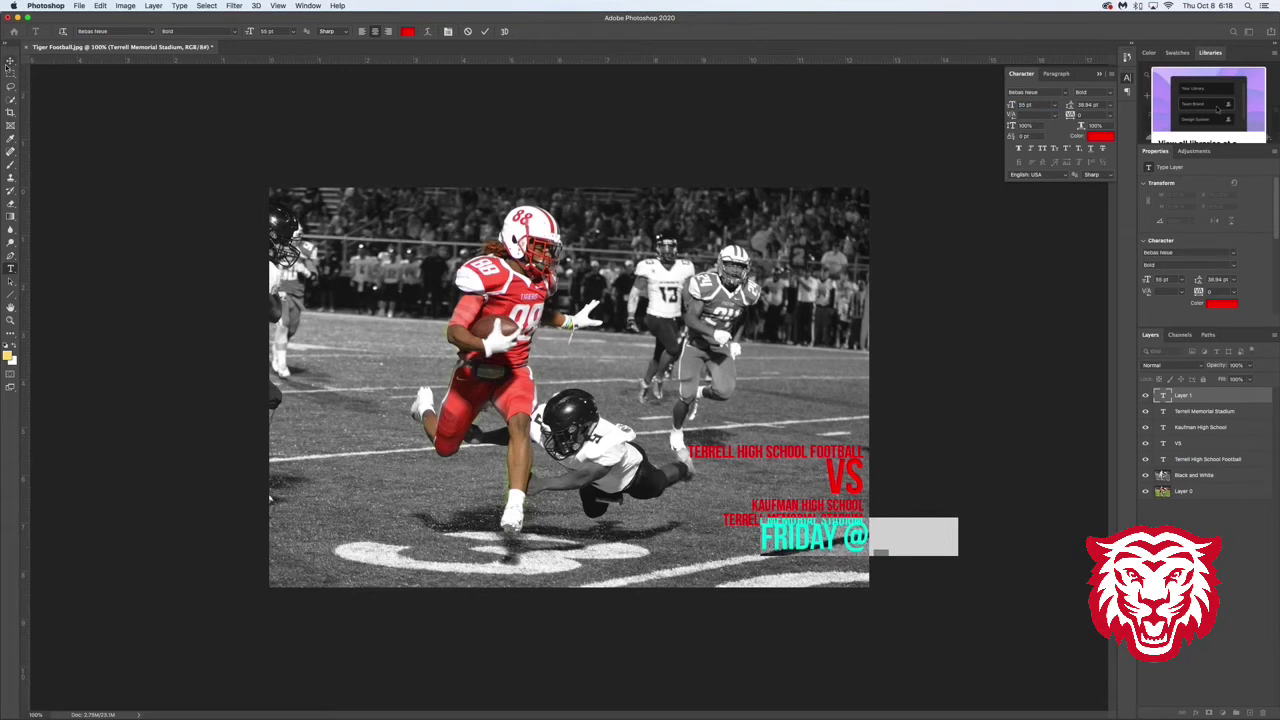
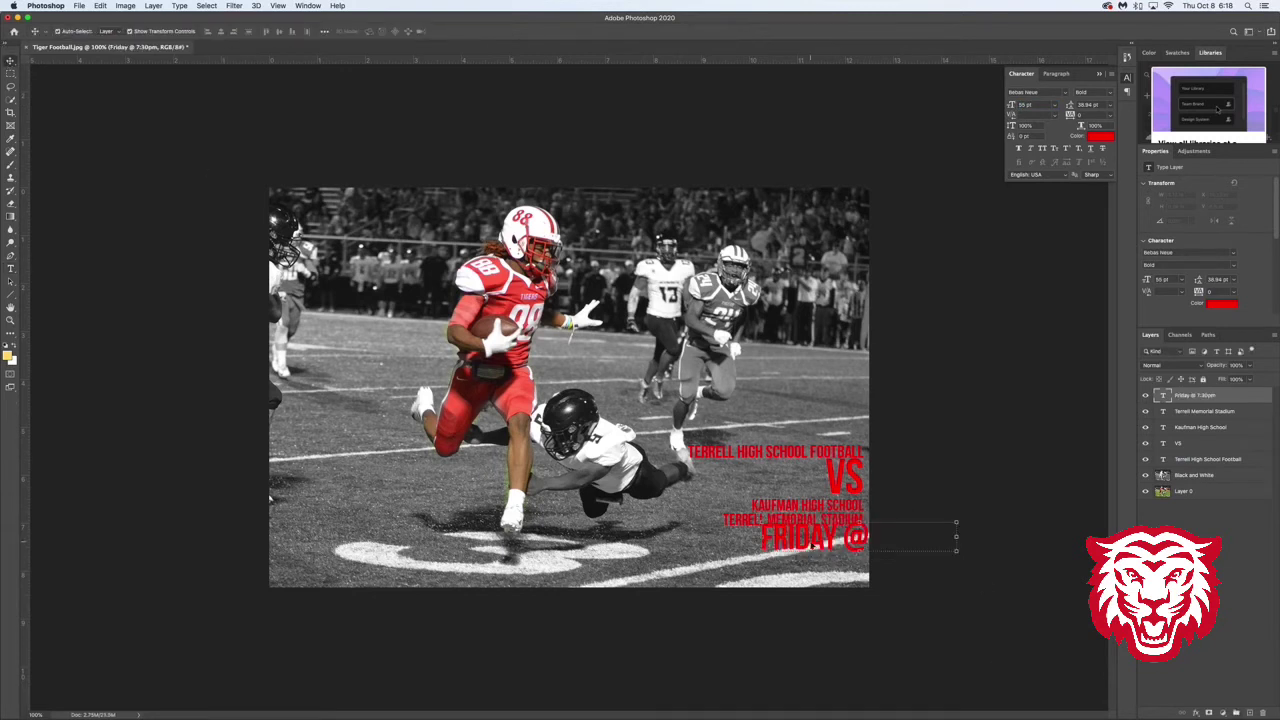
drag(830, 530, 730, 524)
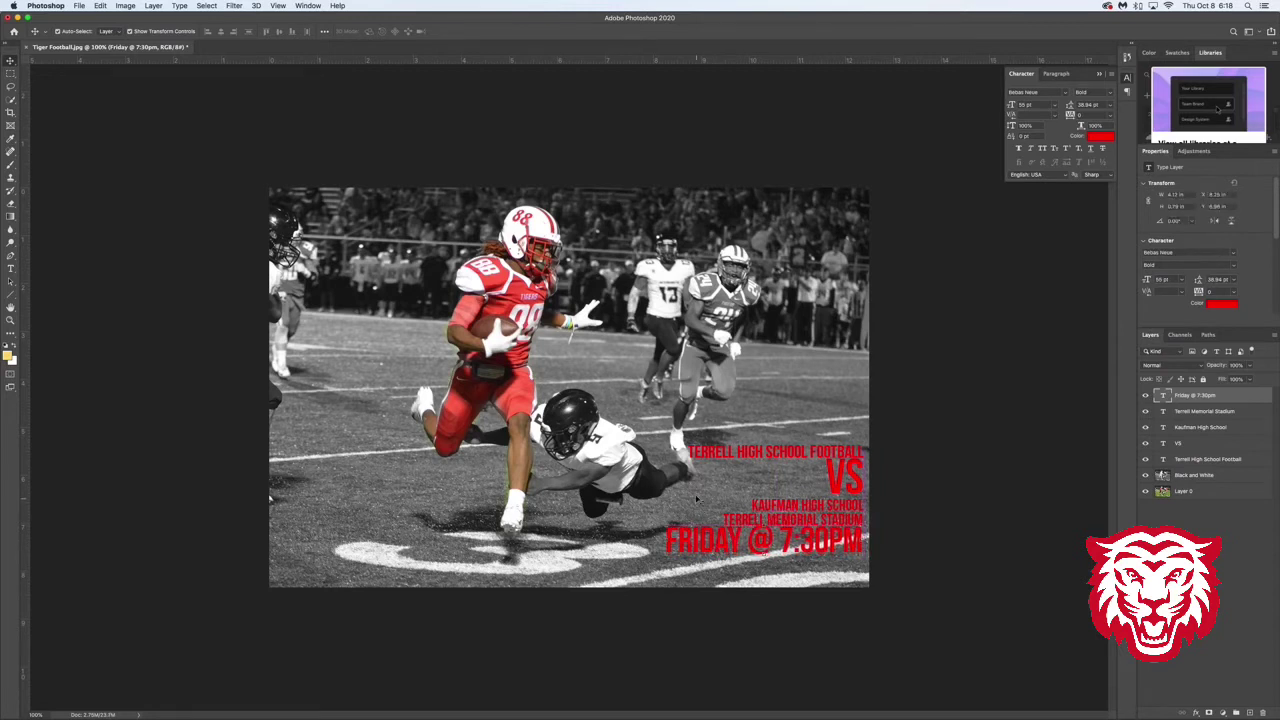
click(697, 500)
click(714, 540)
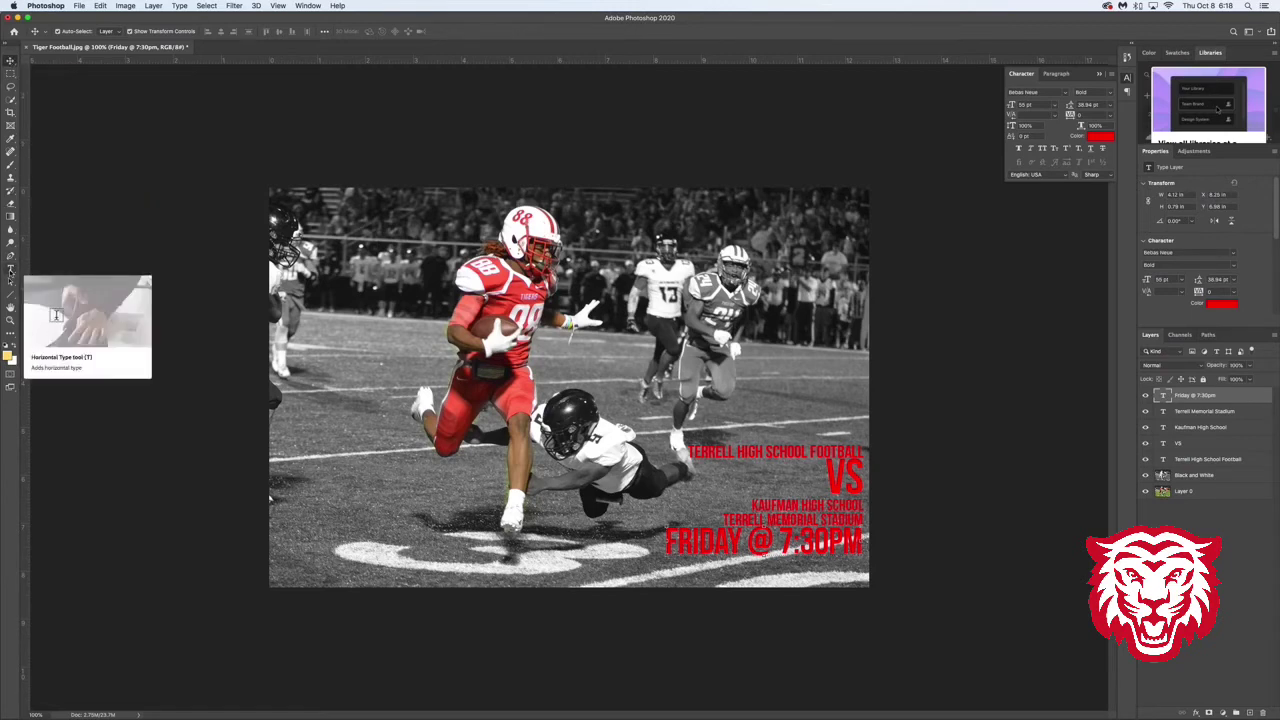
Switch to Photopea, enlarge the title text to 30 px and move it against the photo's right edge beside the tackler's legs.
key(super+Tab)
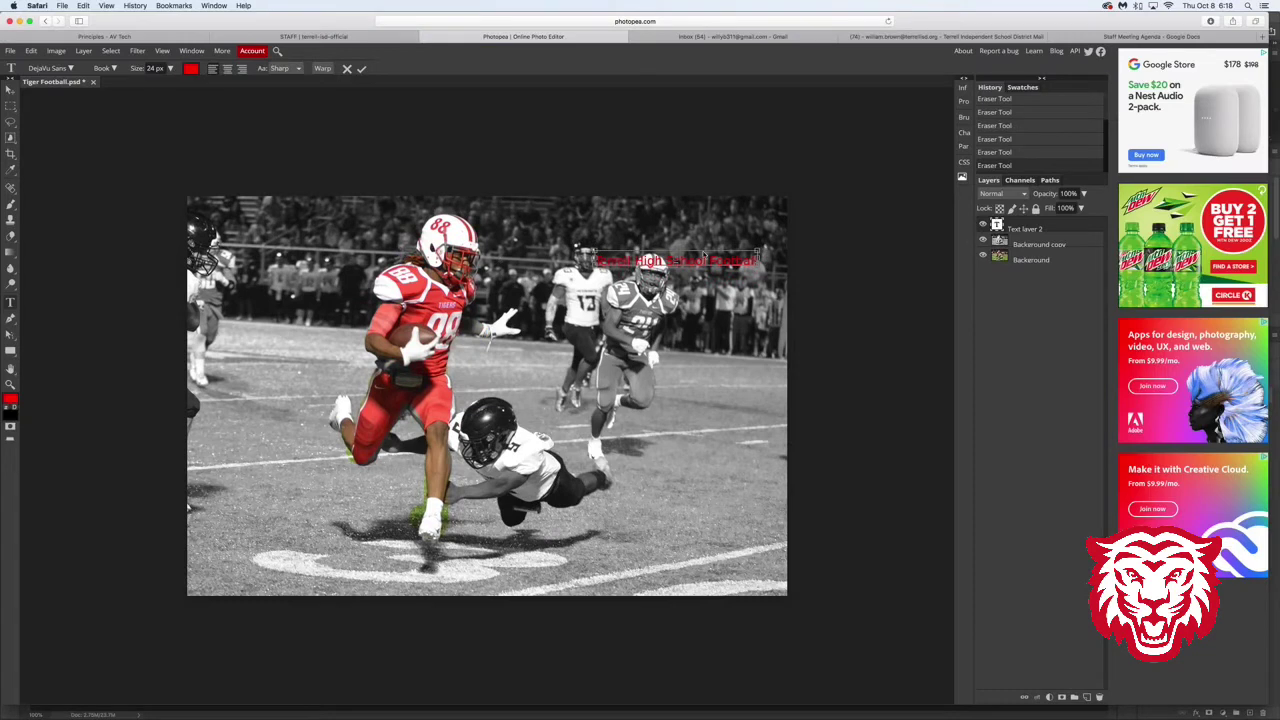
drag(704, 257, 722, 457)
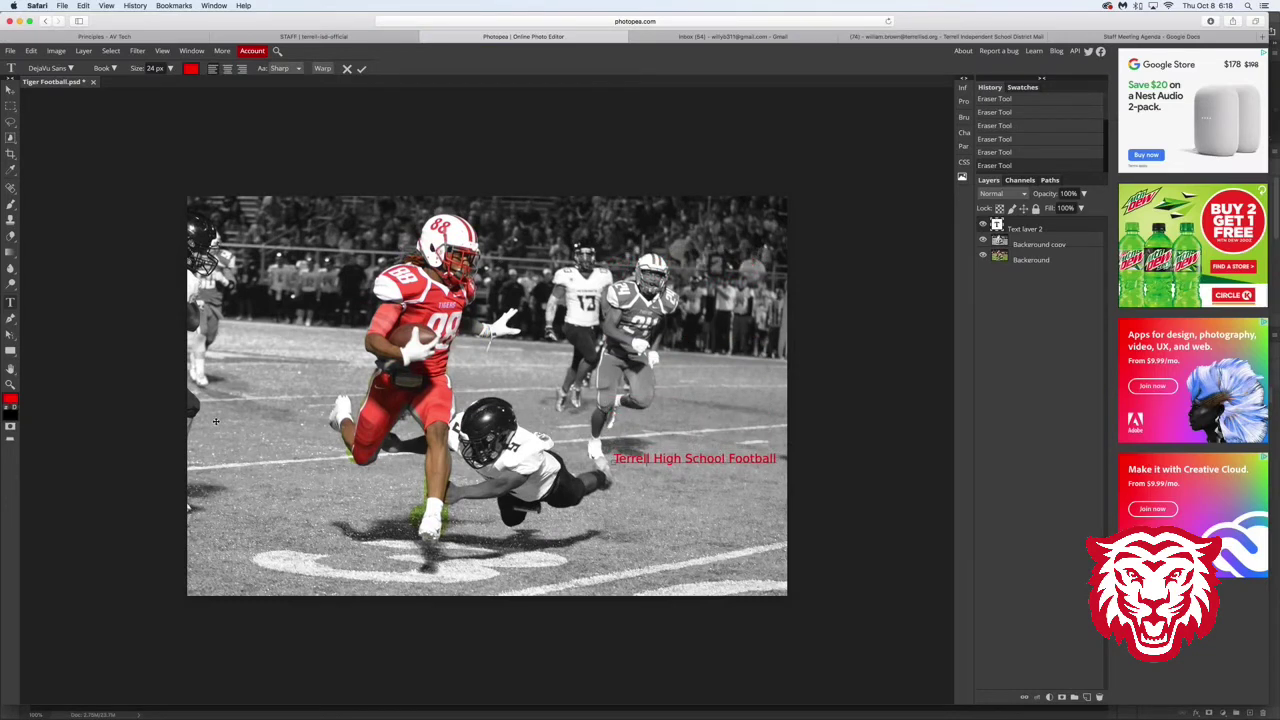
drag(777, 458, 612, 459)
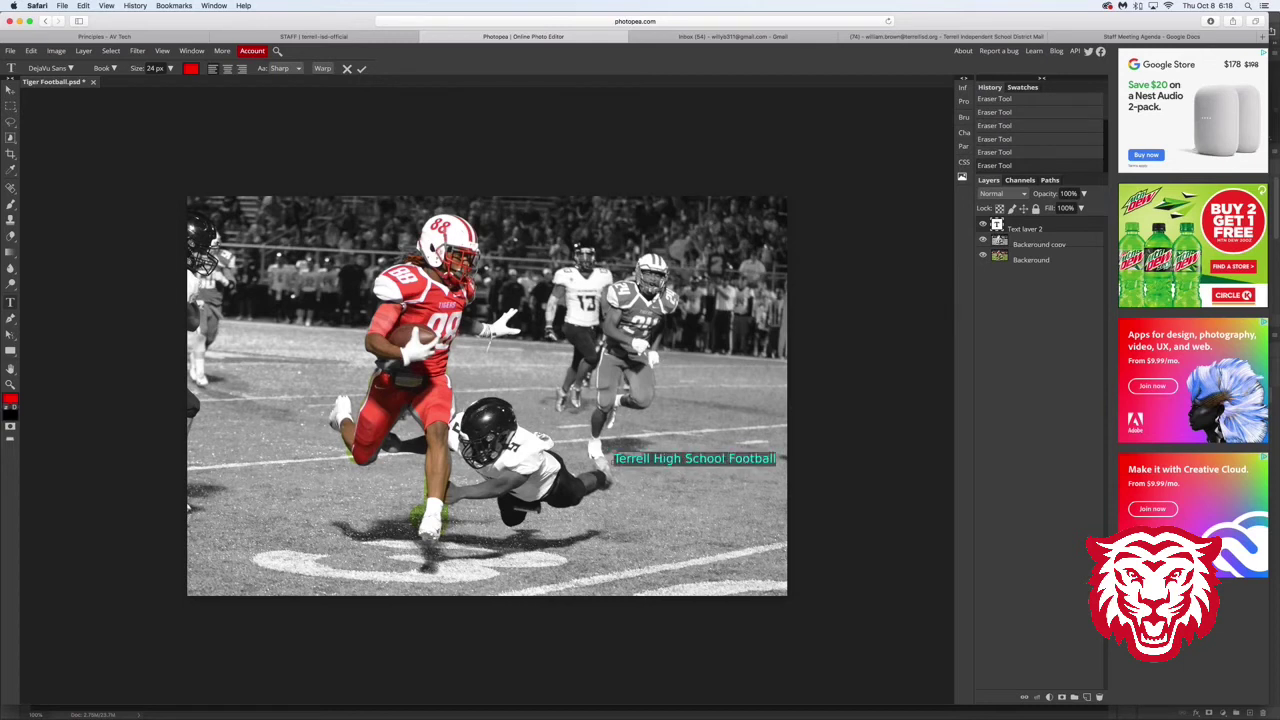
click(170, 68)
drag(169, 82, 158, 86)
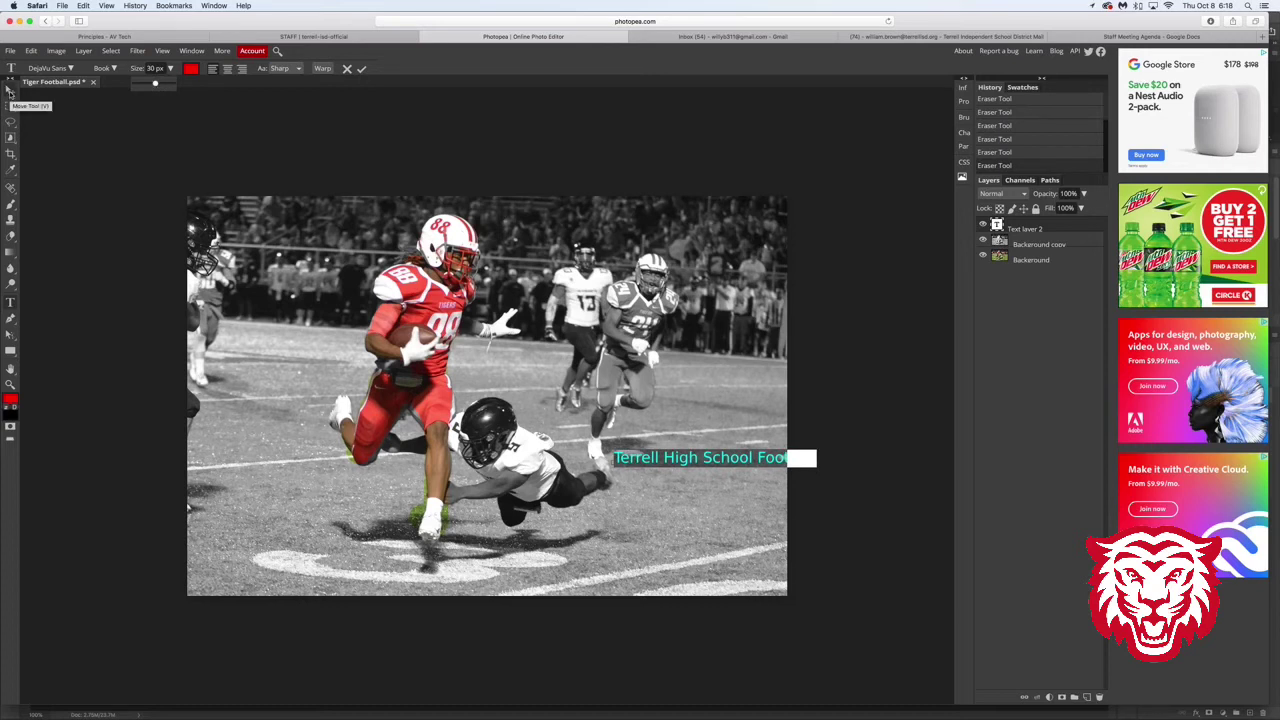
click(9, 90)
drag(686, 462, 652, 466)
Add a separate "VS" text layer just below the right end of the title.
click(10, 302)
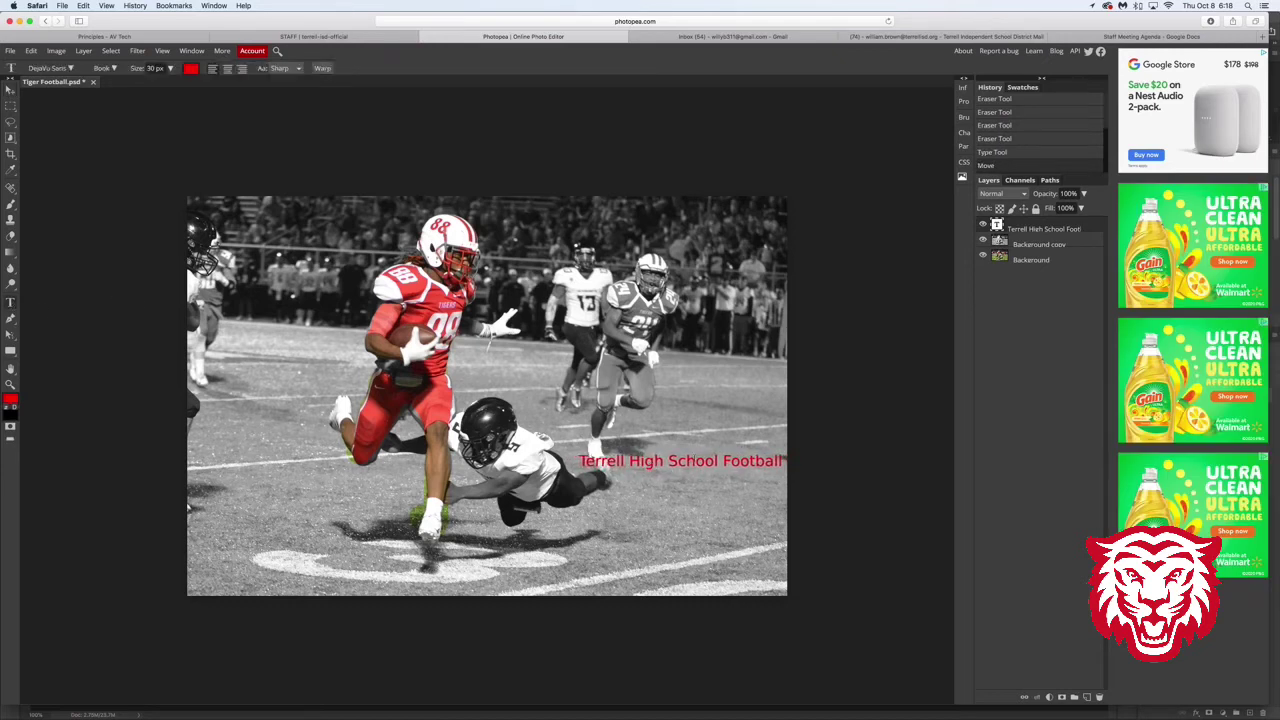
click(763, 492)
text(VS)
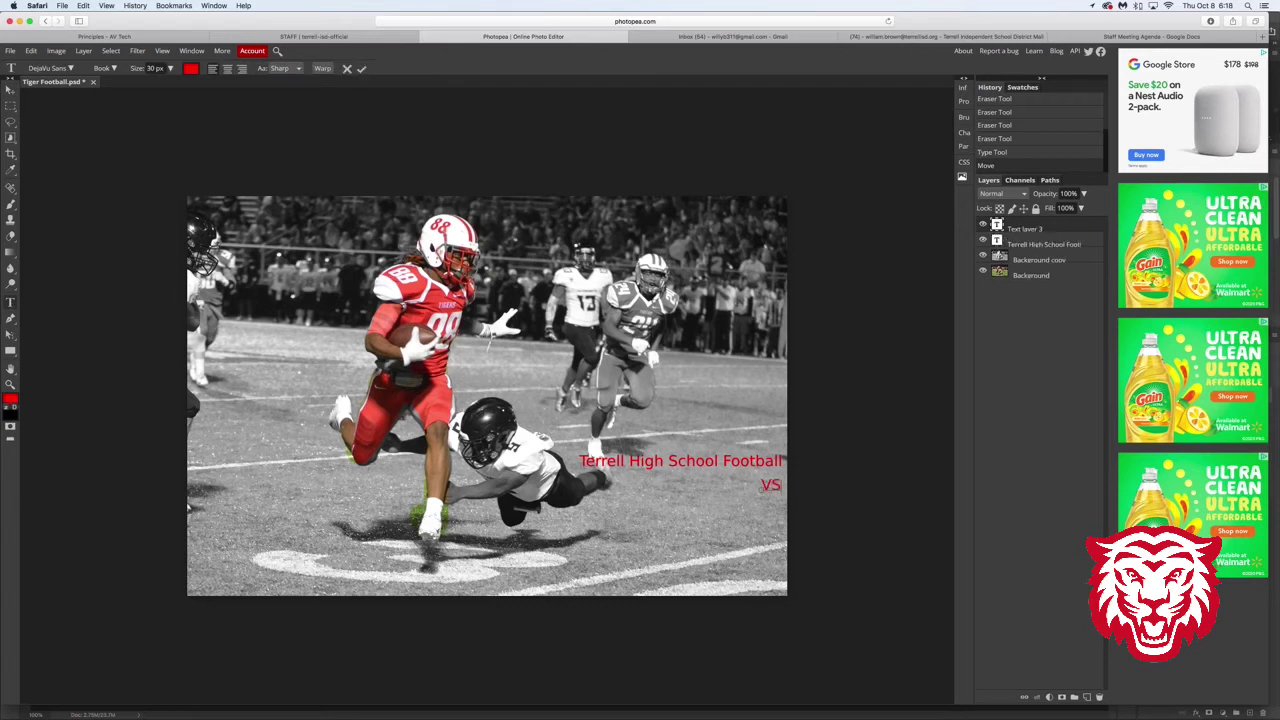
Enlarge the "VS" text to 73 px and move it directly under the title, aligned with its right end.
key(super+a)
click(170, 68)
drag(164, 94, 162, 80)
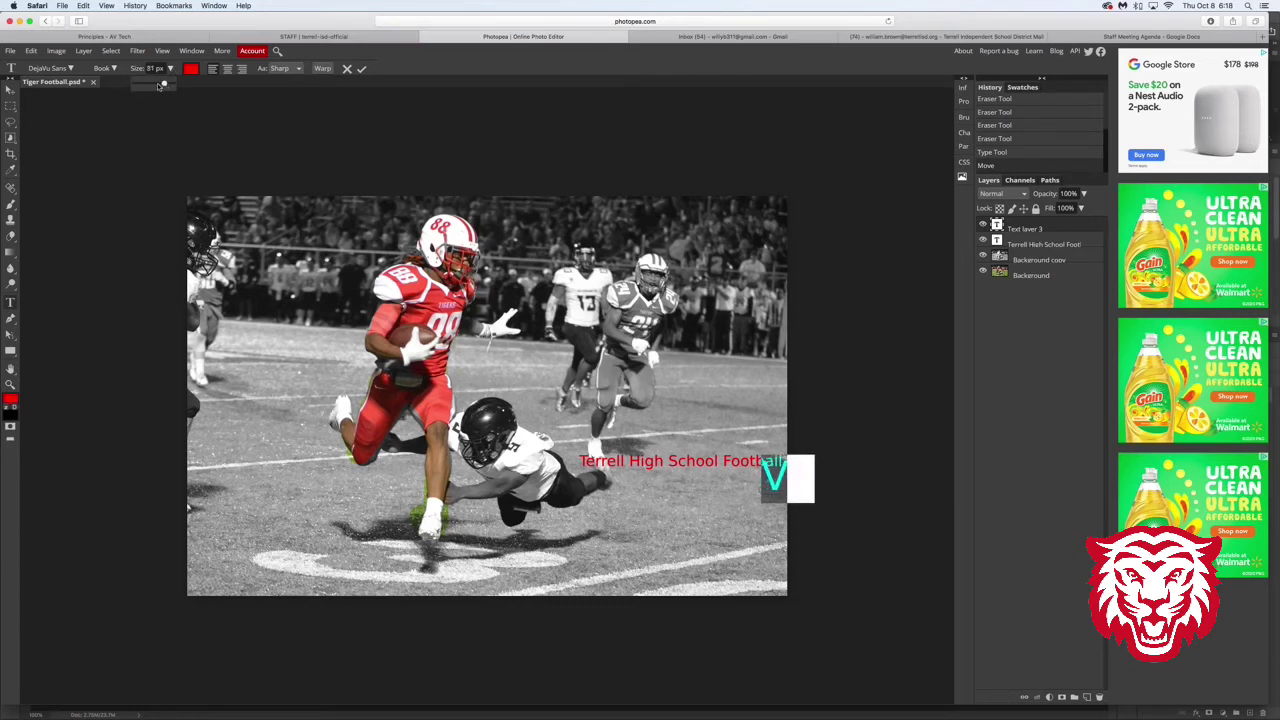
key(super+Return)
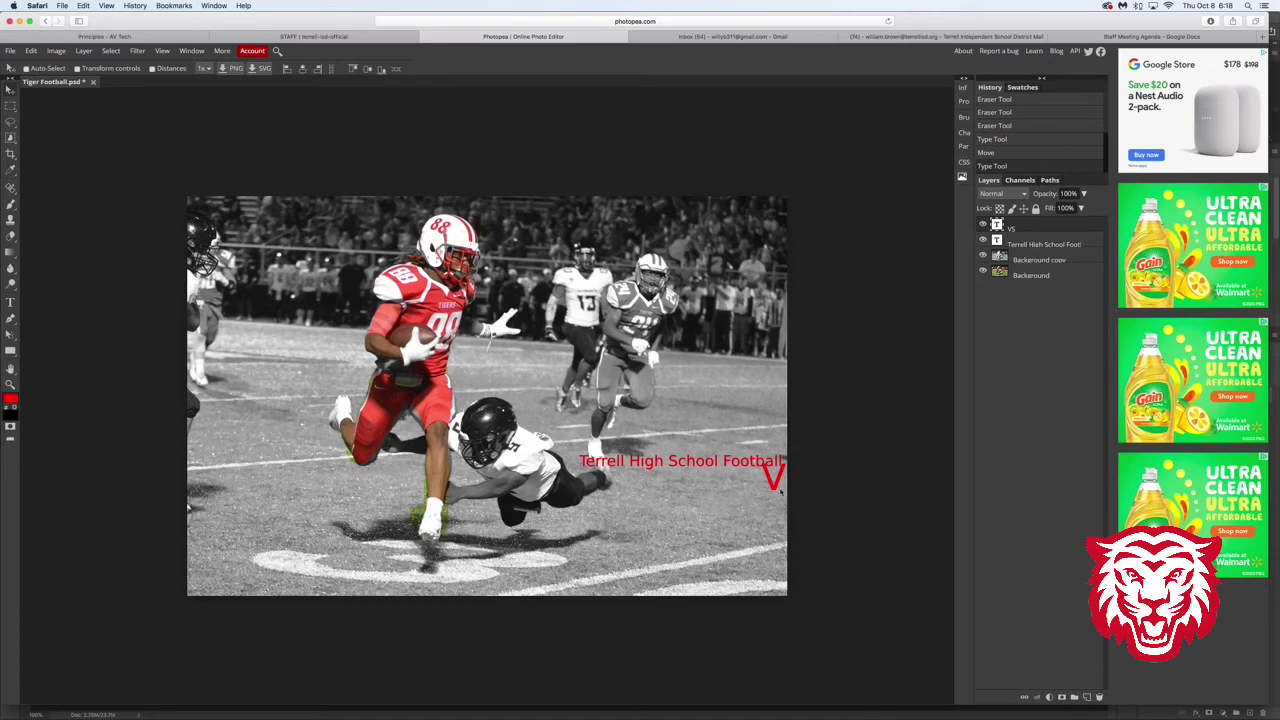
drag(778, 486, 755, 492)
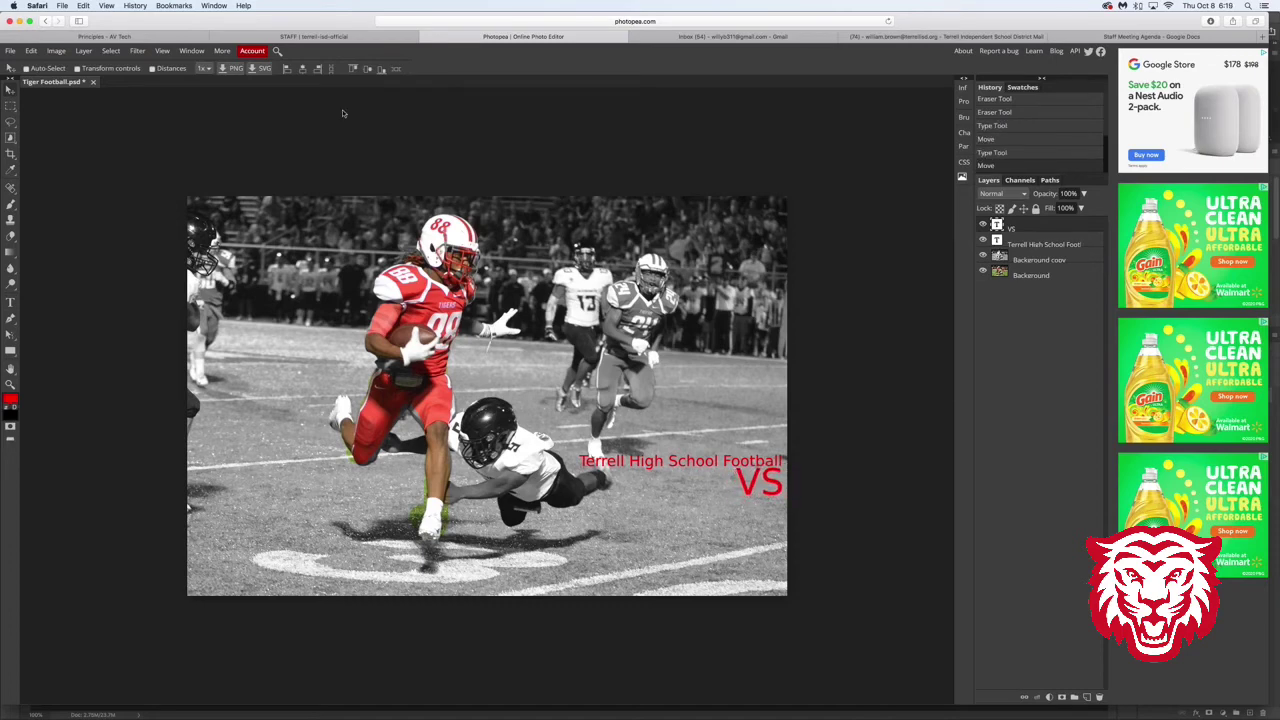
Add a "Kaufman High School" text layer at the lower right end of "VS".
click(10, 302)
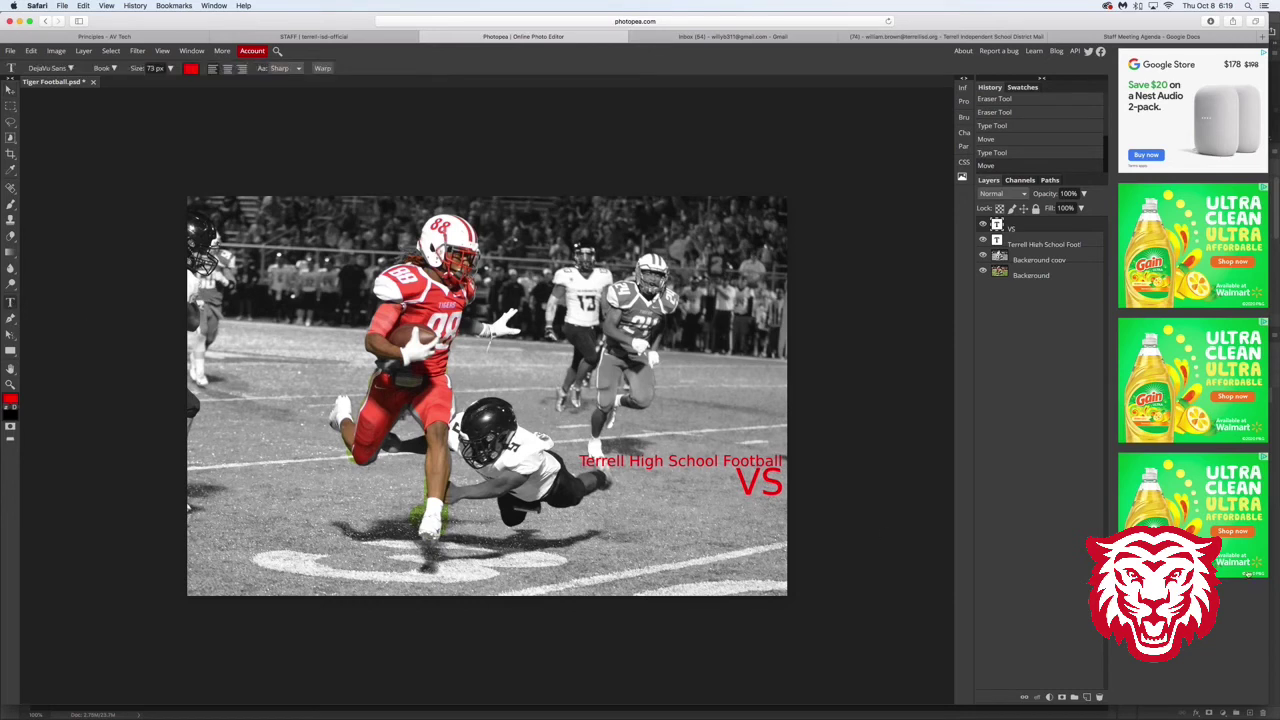
click(782, 512)
drag(783, 512, 954, 505)
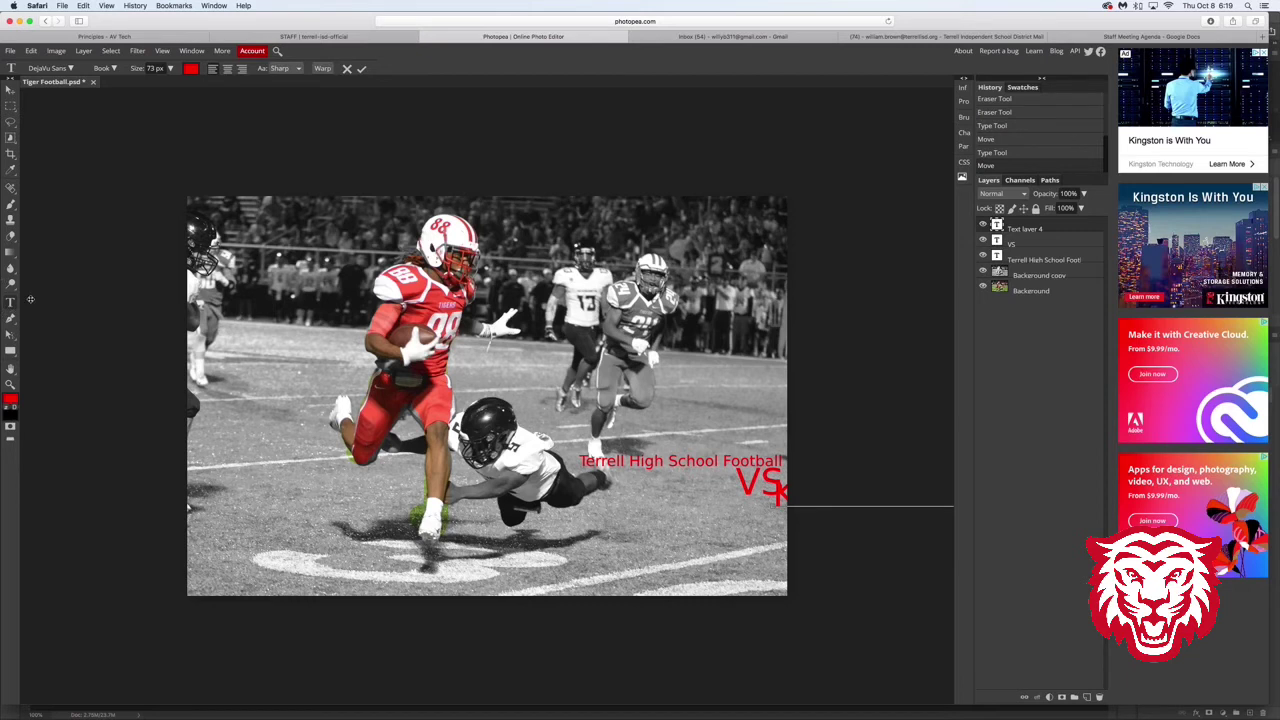
Reduce the "Kaufman High School" text to 28 px and move it directly under "VS", aligned with its right end.
double_click(795, 495)
click(170, 68)
drag(166, 82, 155, 85)
click(10, 90)
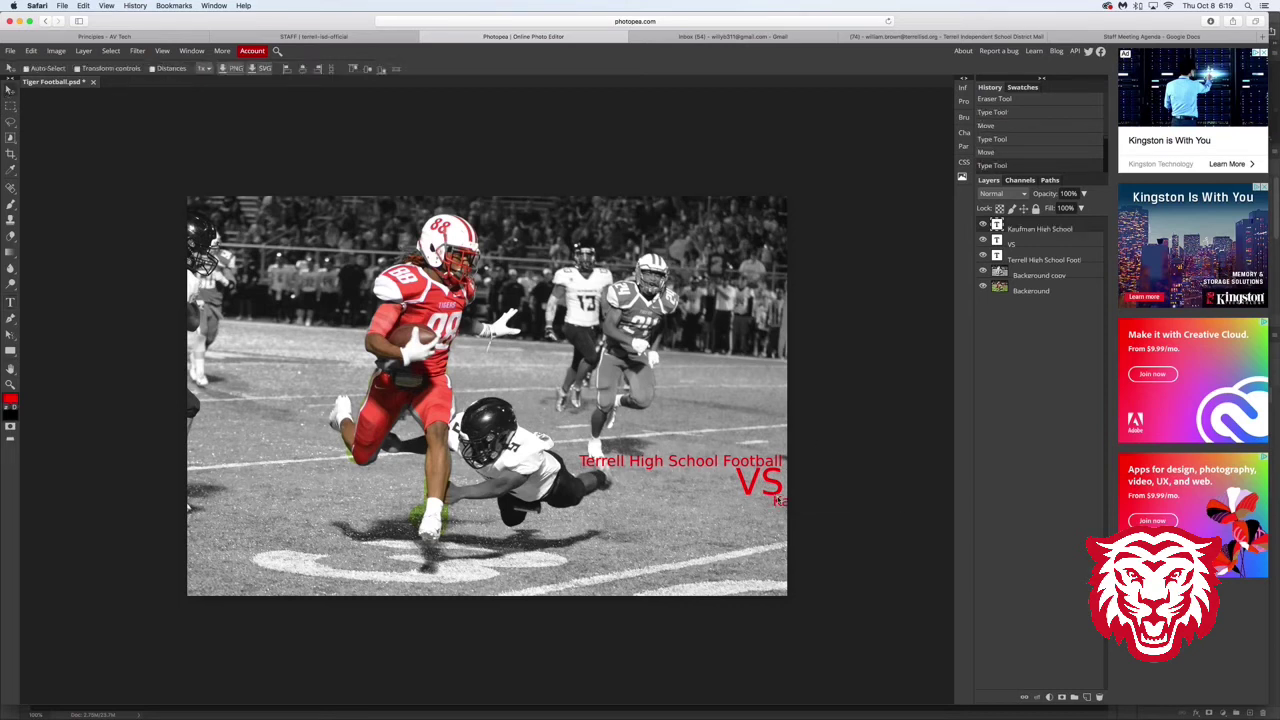
drag(618, 507, 637, 503)
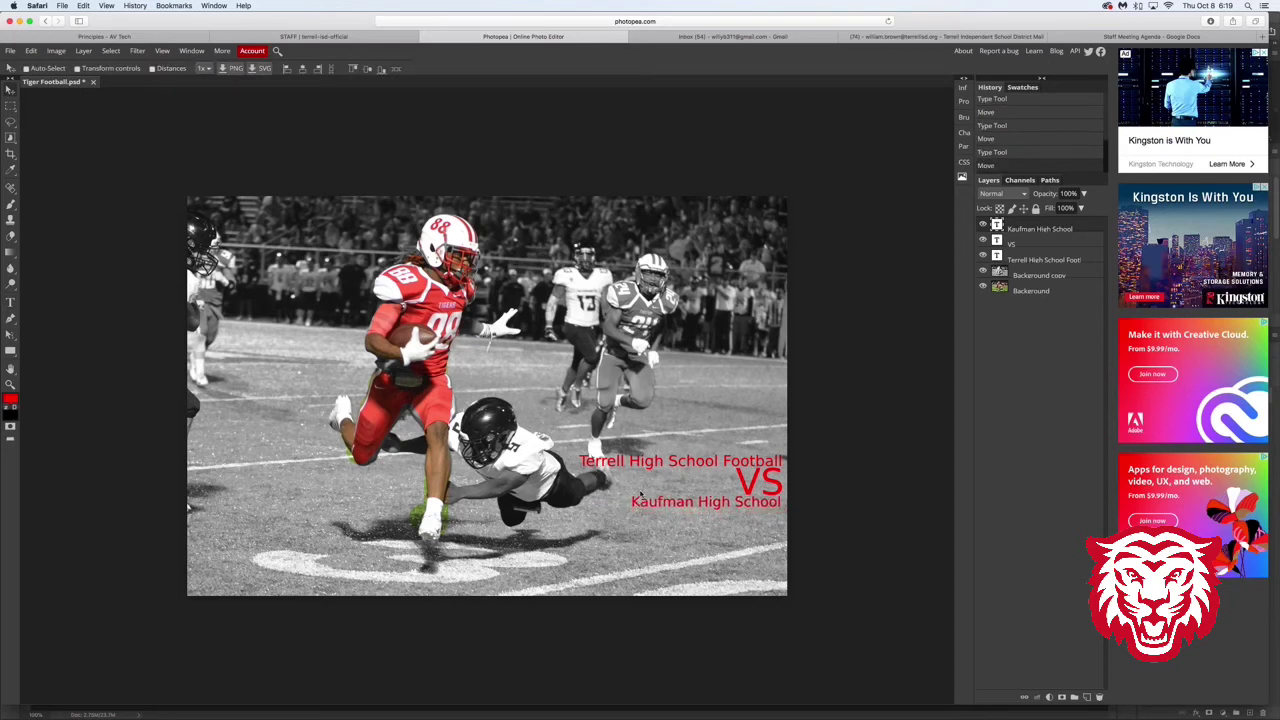
Add a "Terrell Memorial Stadium" text layer and move it directly under the Kaufman line, aligned with its right end.
key(t)
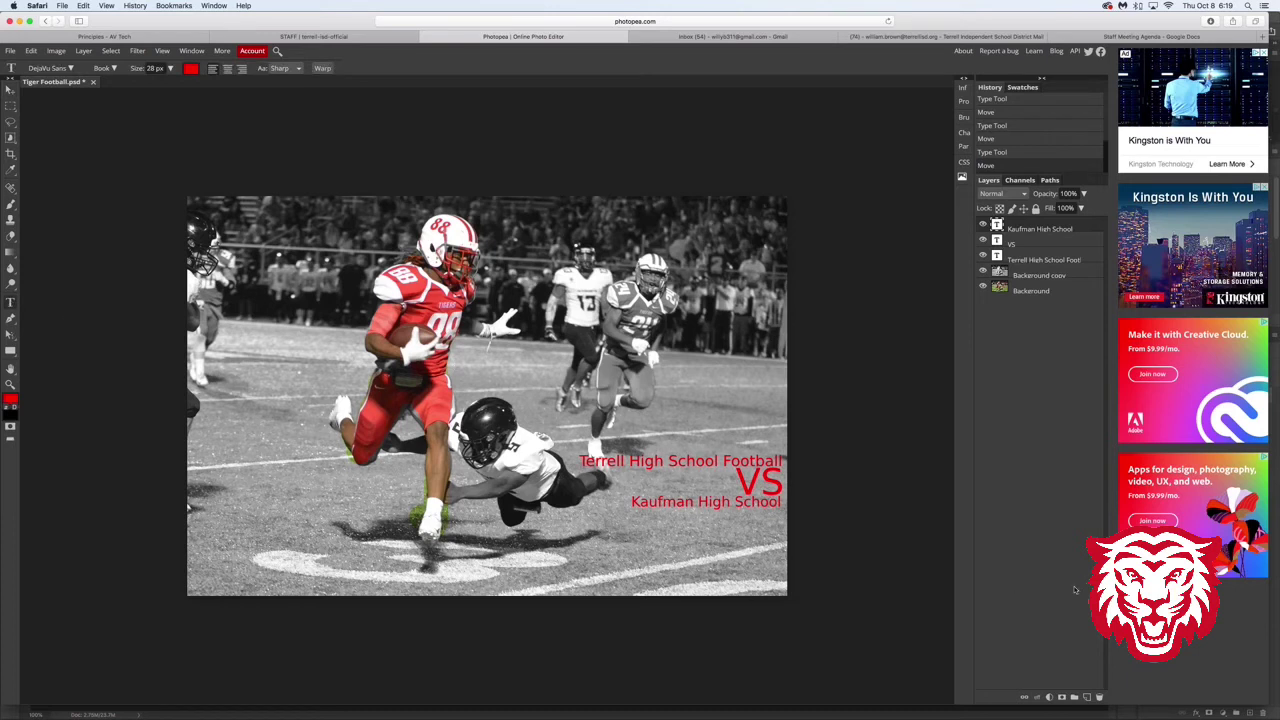
click(772, 524)
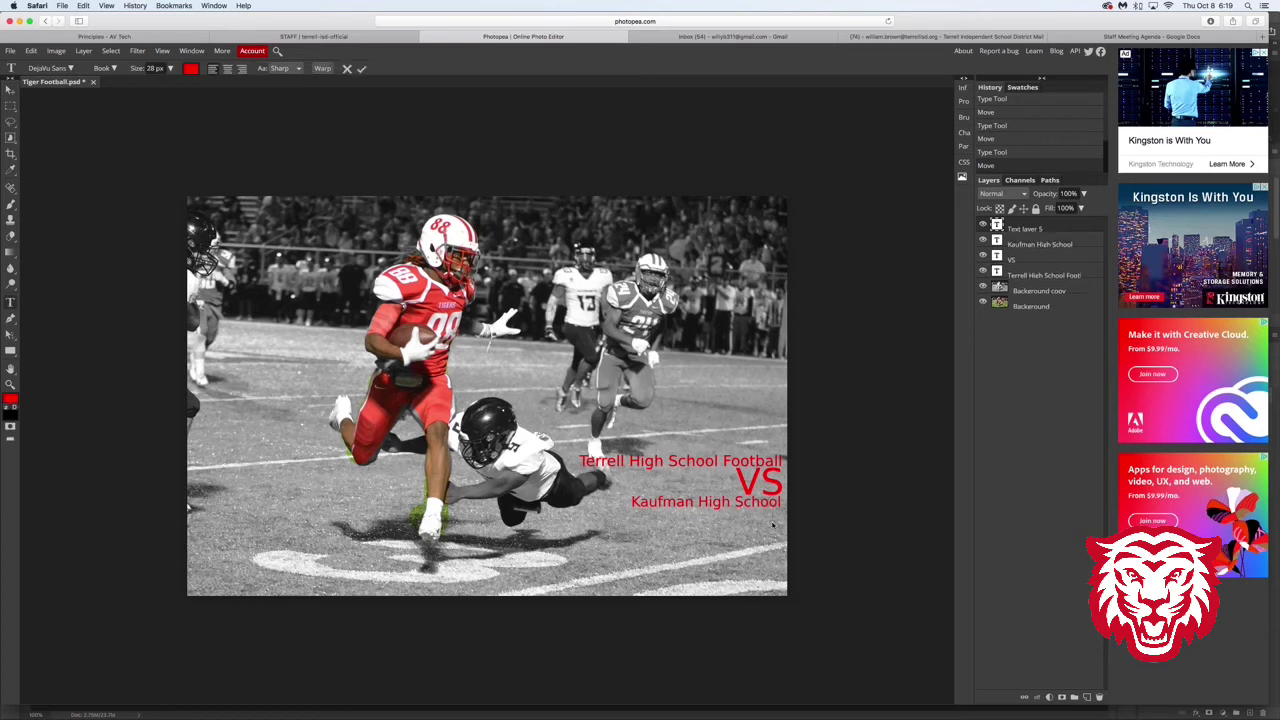
text(Terrell Tigerss Football)
click(10, 89)
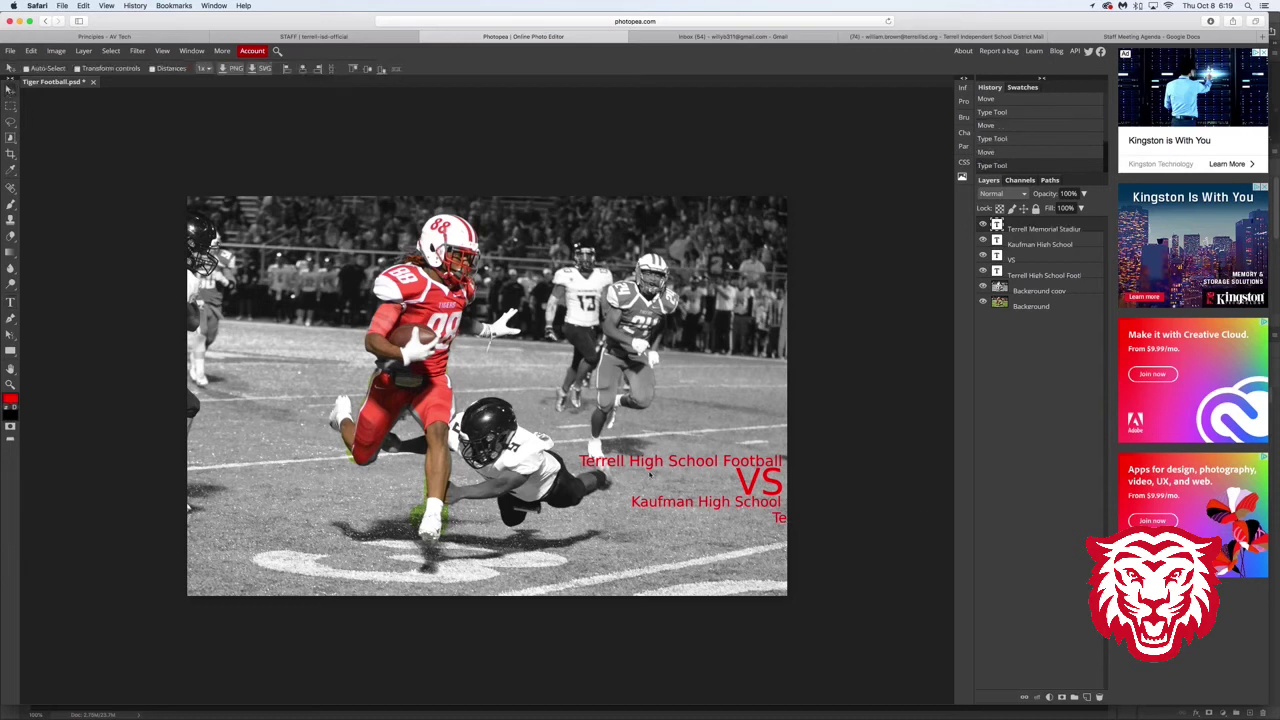
drag(753, 522, 617, 519)
drag(704, 519, 645, 512)
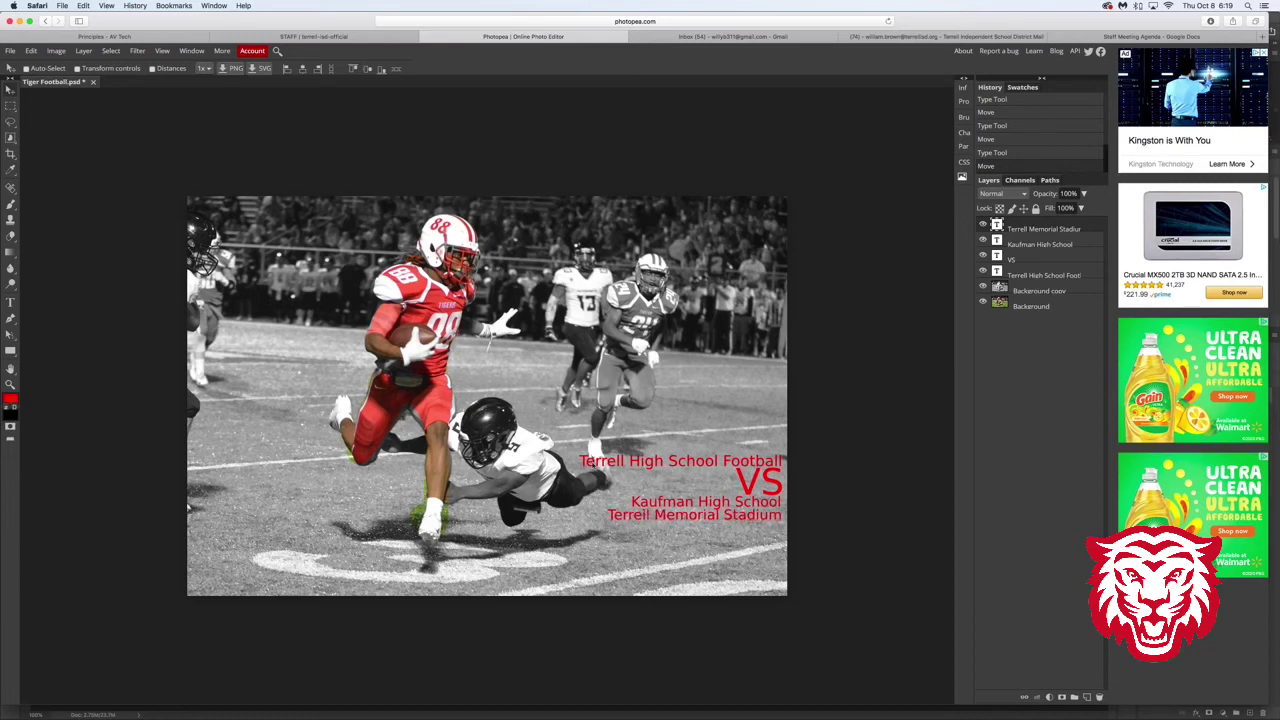
Add a "Friday @ 7:30pm" text layer at 46 px and move it directly under the stadium line, aligned with its right end.
click(11, 302)
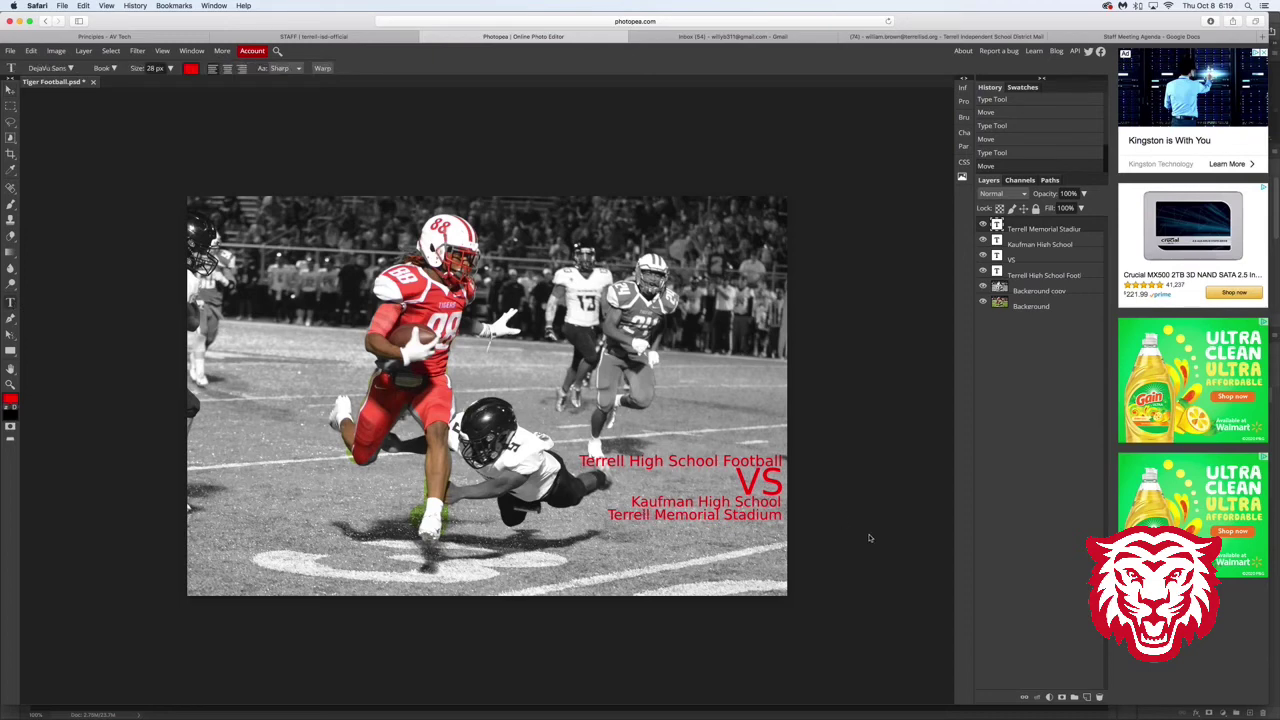
click(778, 533)
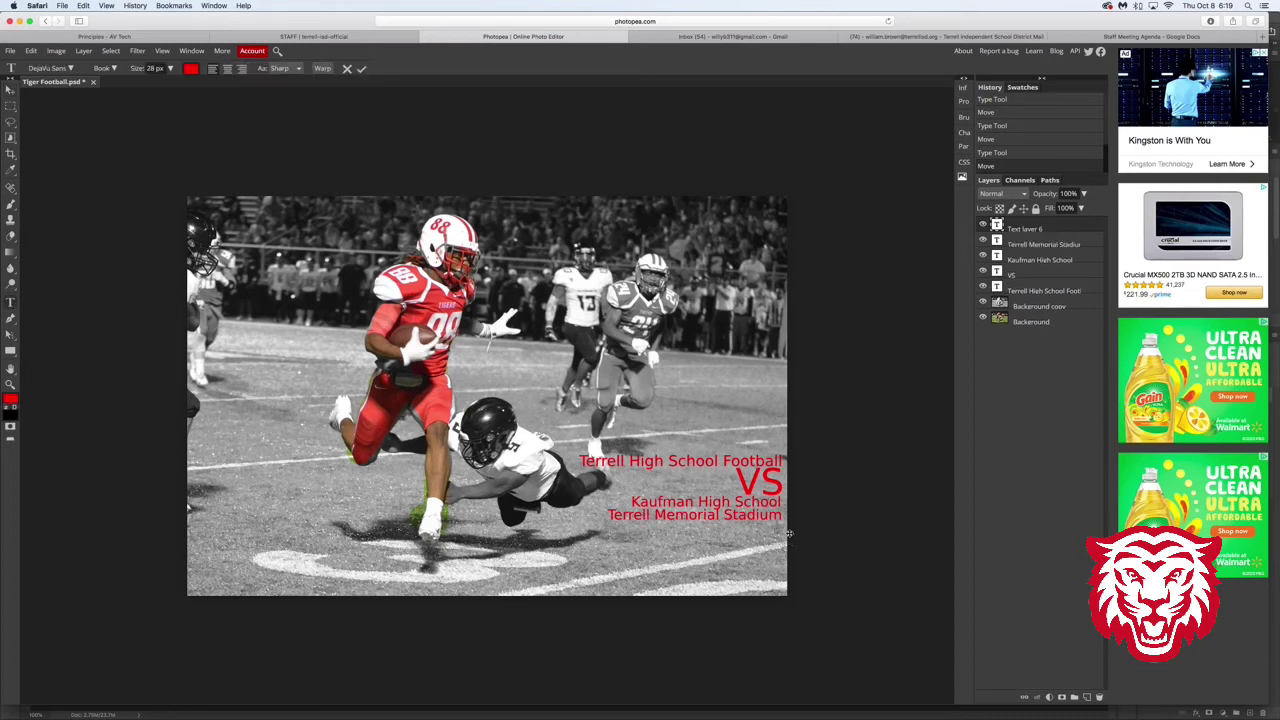
text(Fr)
key(ctrl+a)
click(170, 68)
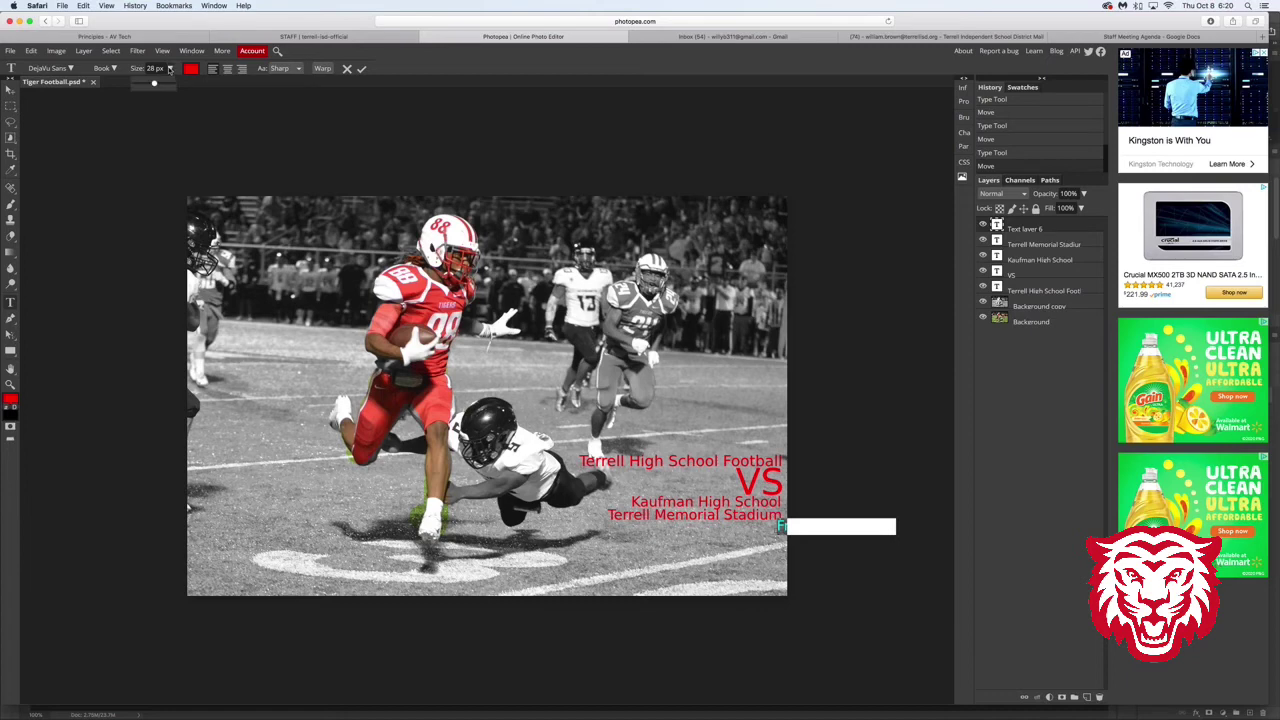
drag(154, 85, 158, 84)
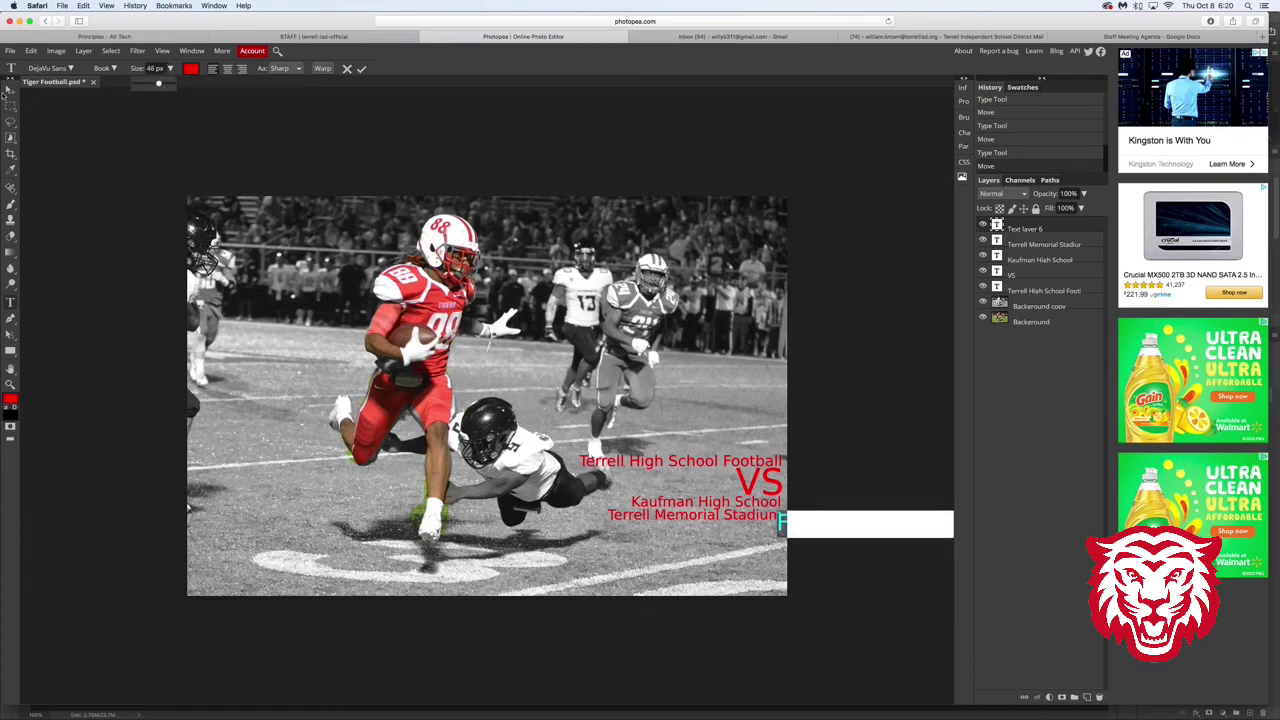
click(10, 88)
drag(767, 522, 592, 532)
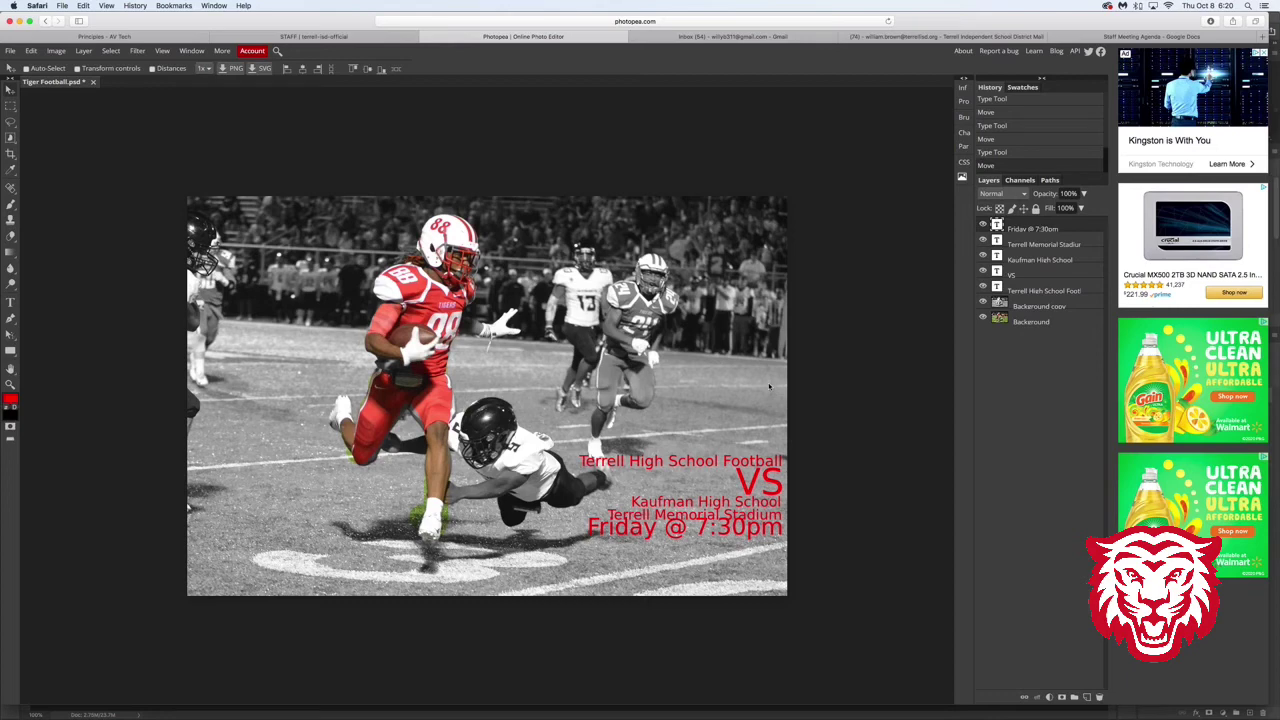
Look up the JPG option among the document's export formats.
click(62, 6)
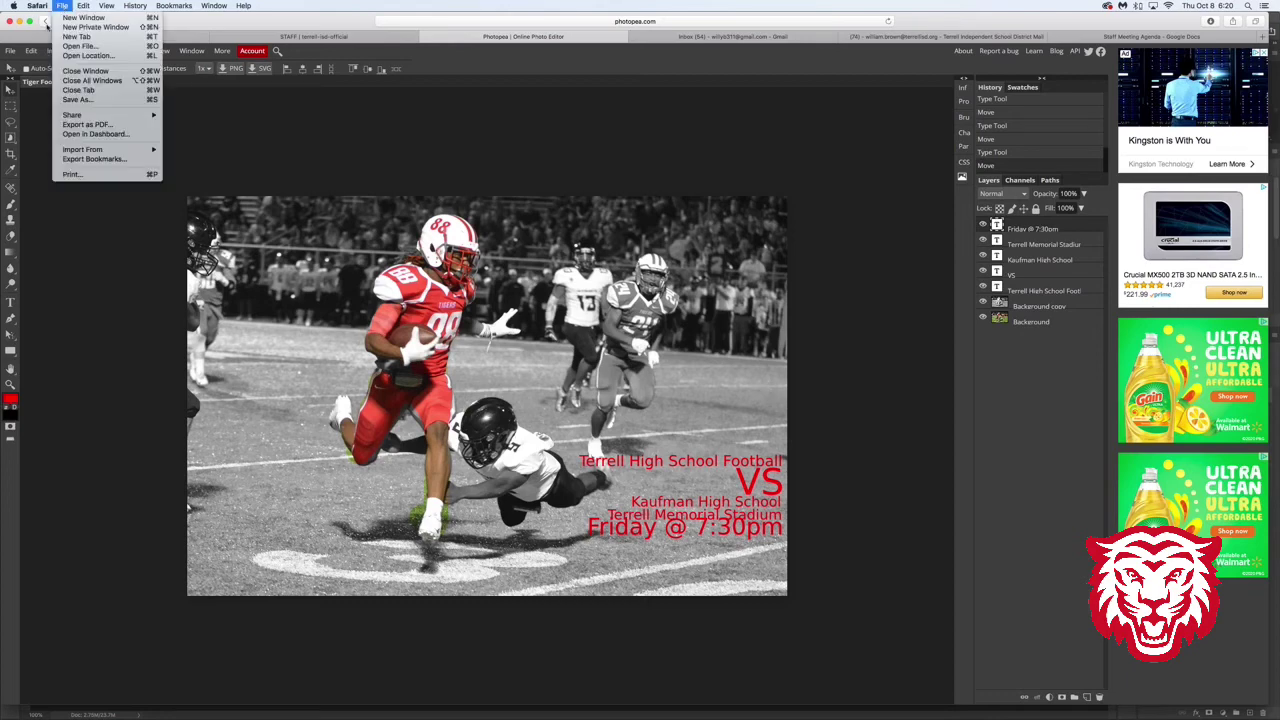
click(38, 280)
click(10, 51)
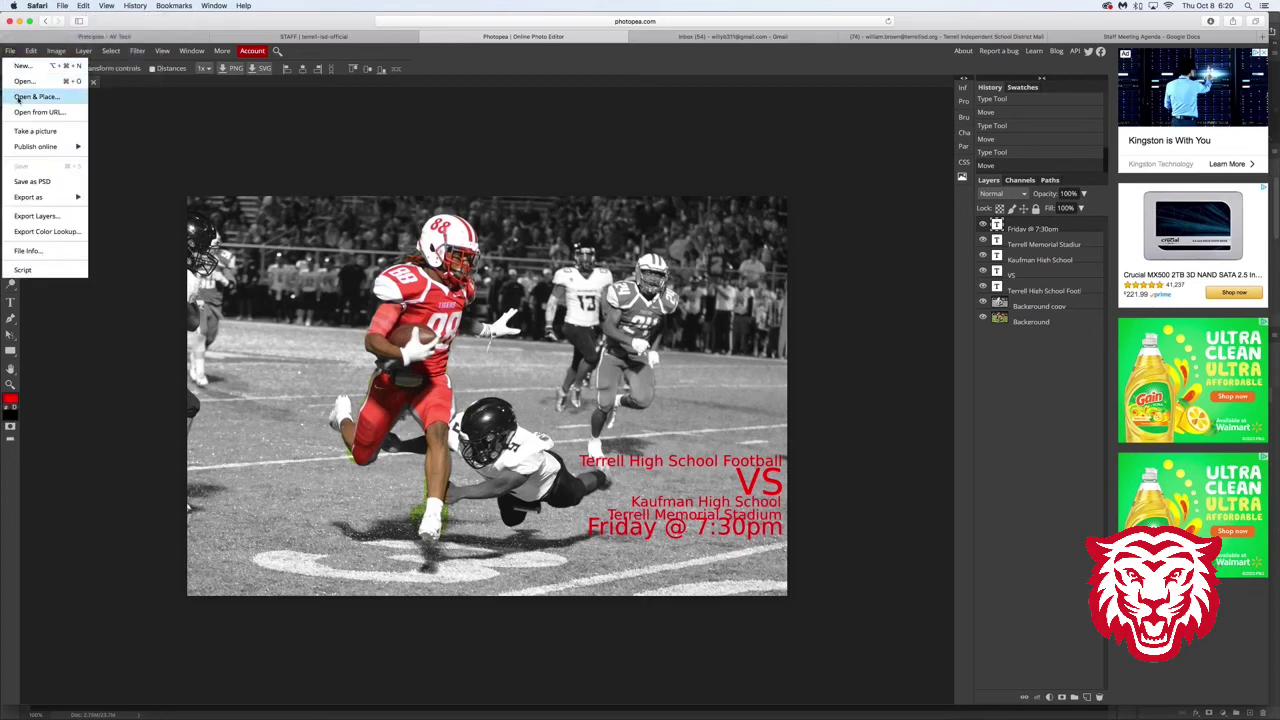
mouse_move(45, 204)
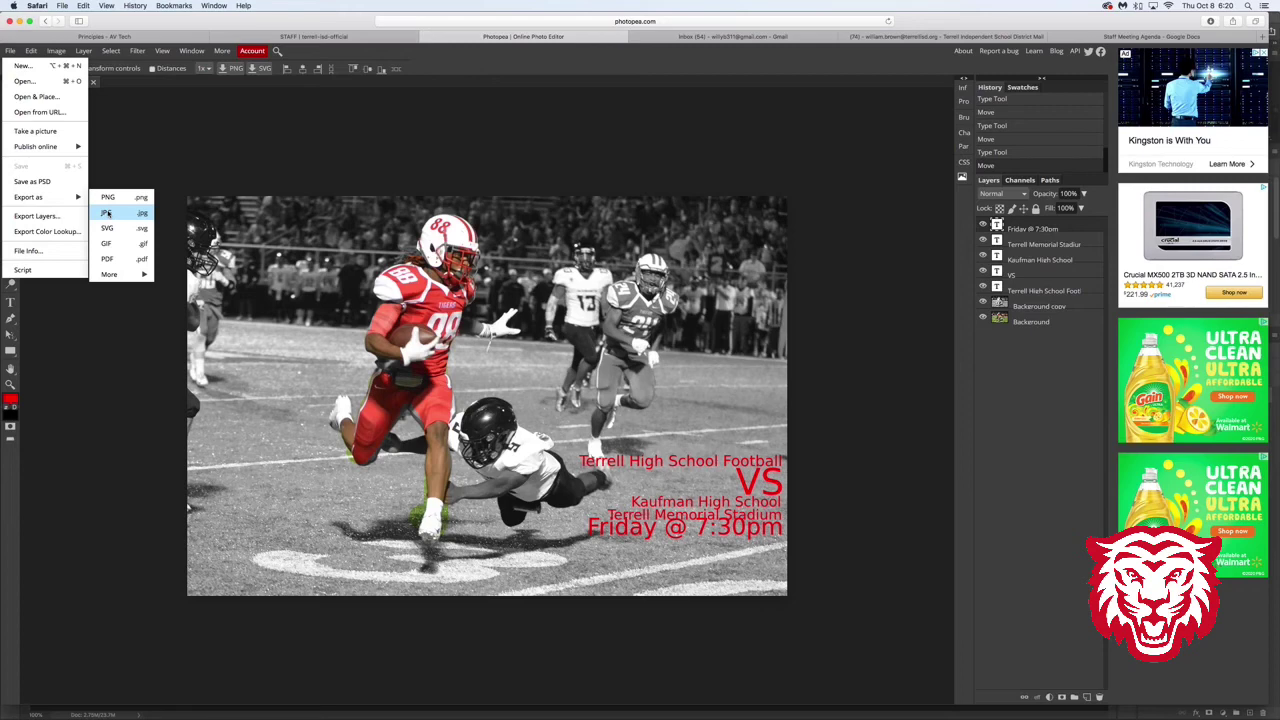
Switch to Photoshop and start saving the poster to the Desktop under a file name made of the surname followed by "Football".
click(142, 127)
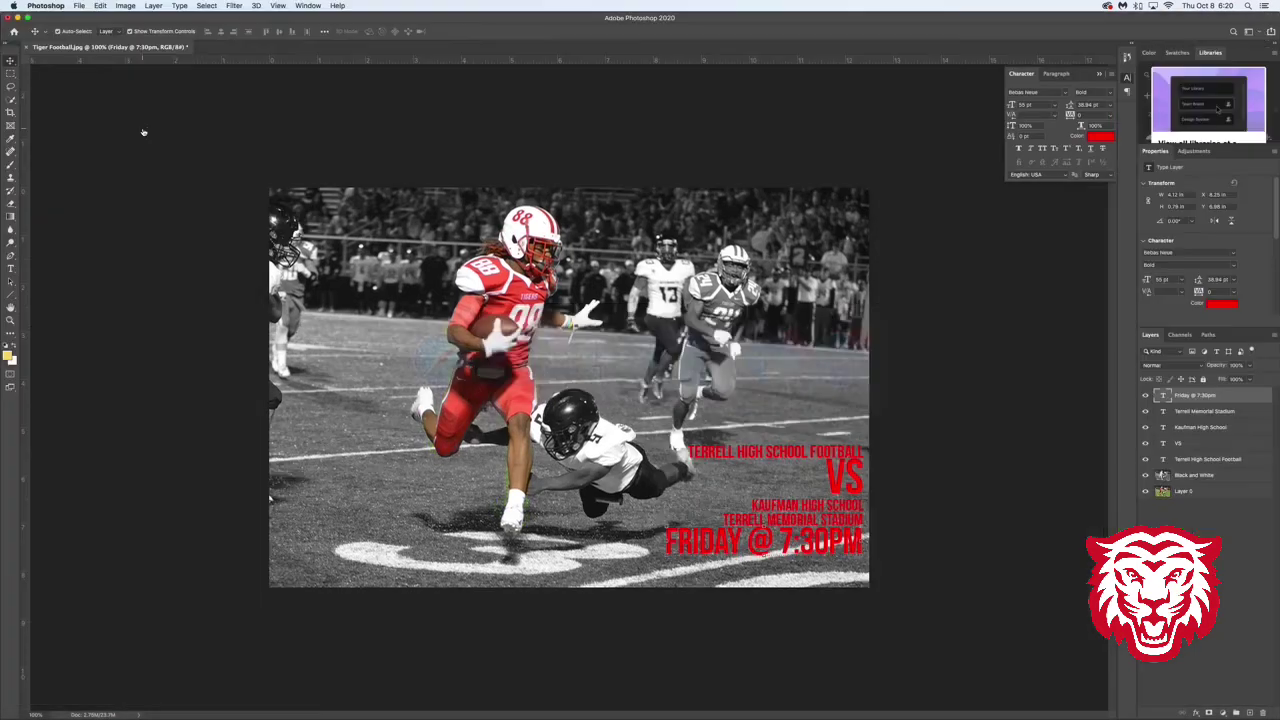
click(78, 6)
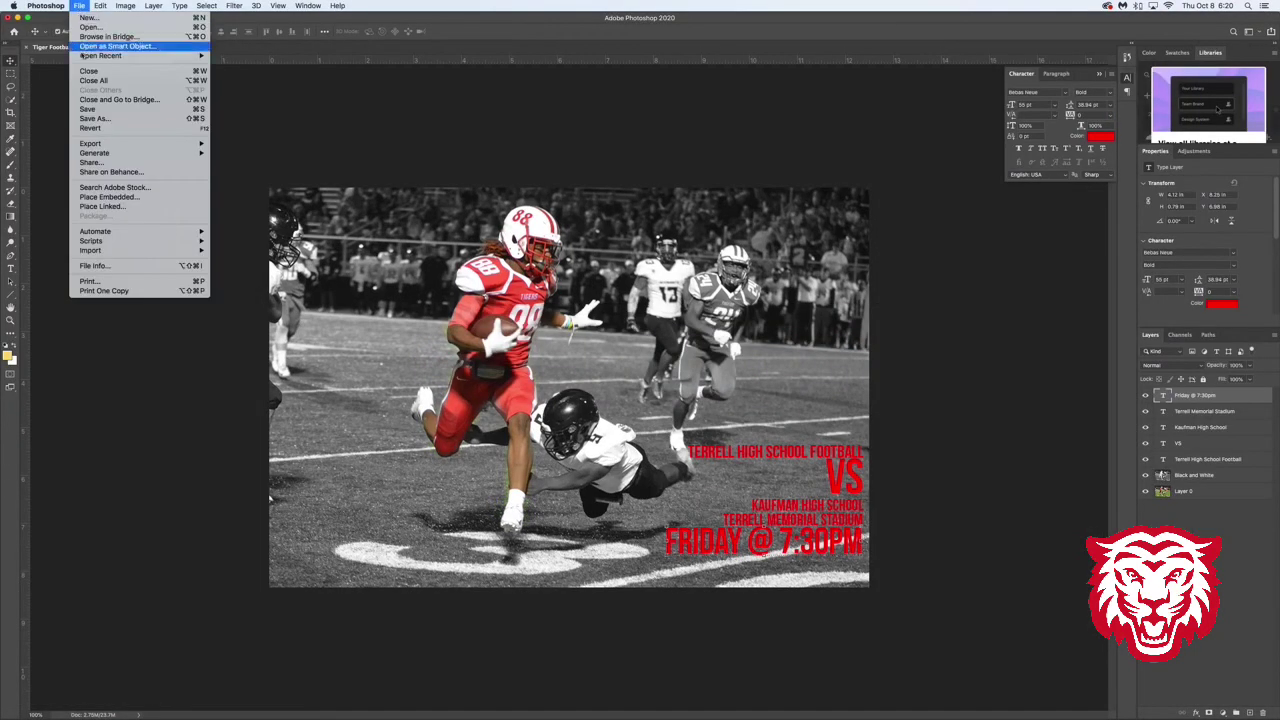
click(92, 119)
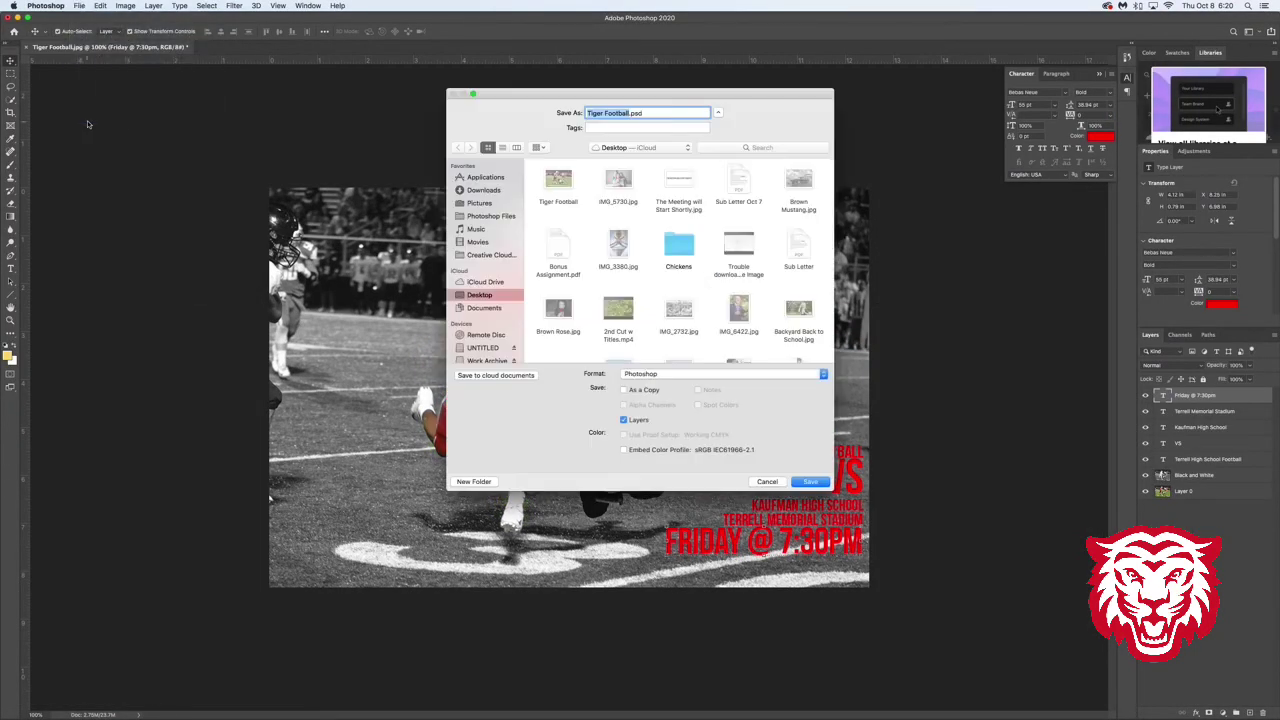
click(691, 375)
click(740, 126)
text(Brown Football)
scroll(487, 265, down, 2)
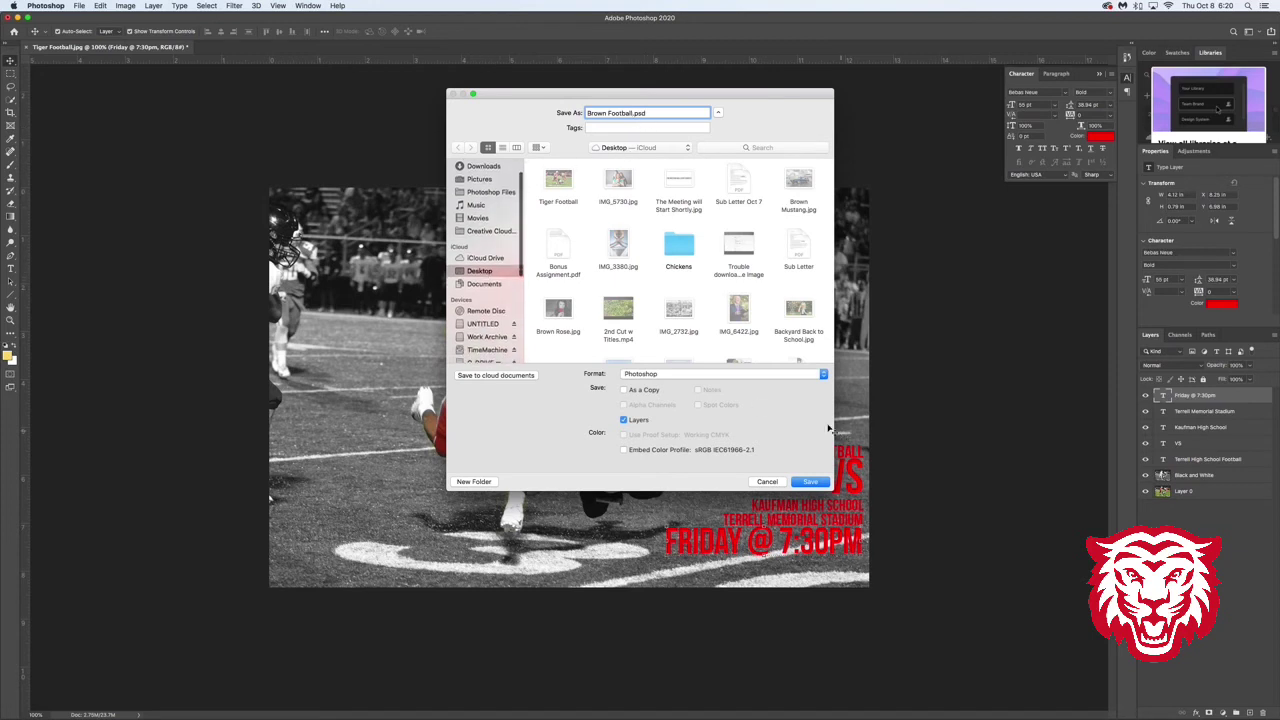
Set the save format to JPEG and save the copy with quality 12 (Maximum) and the Progressive format option.
click(718, 374)
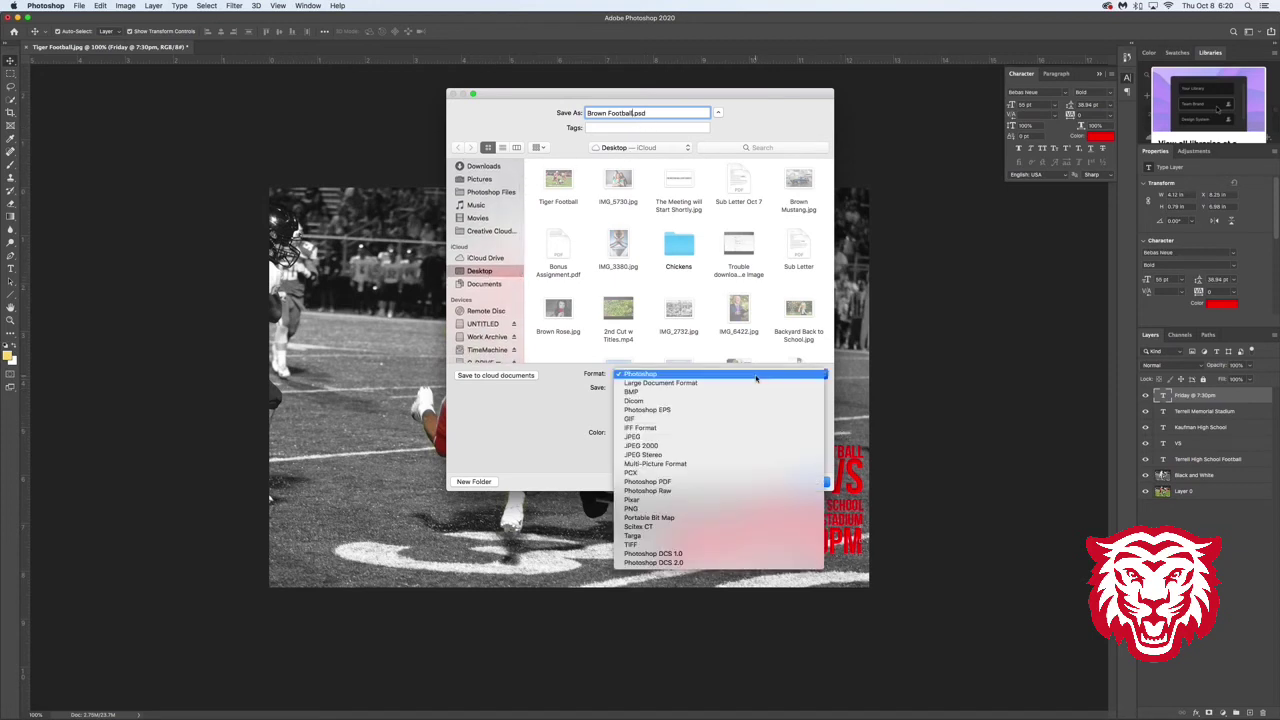
click(717, 438)
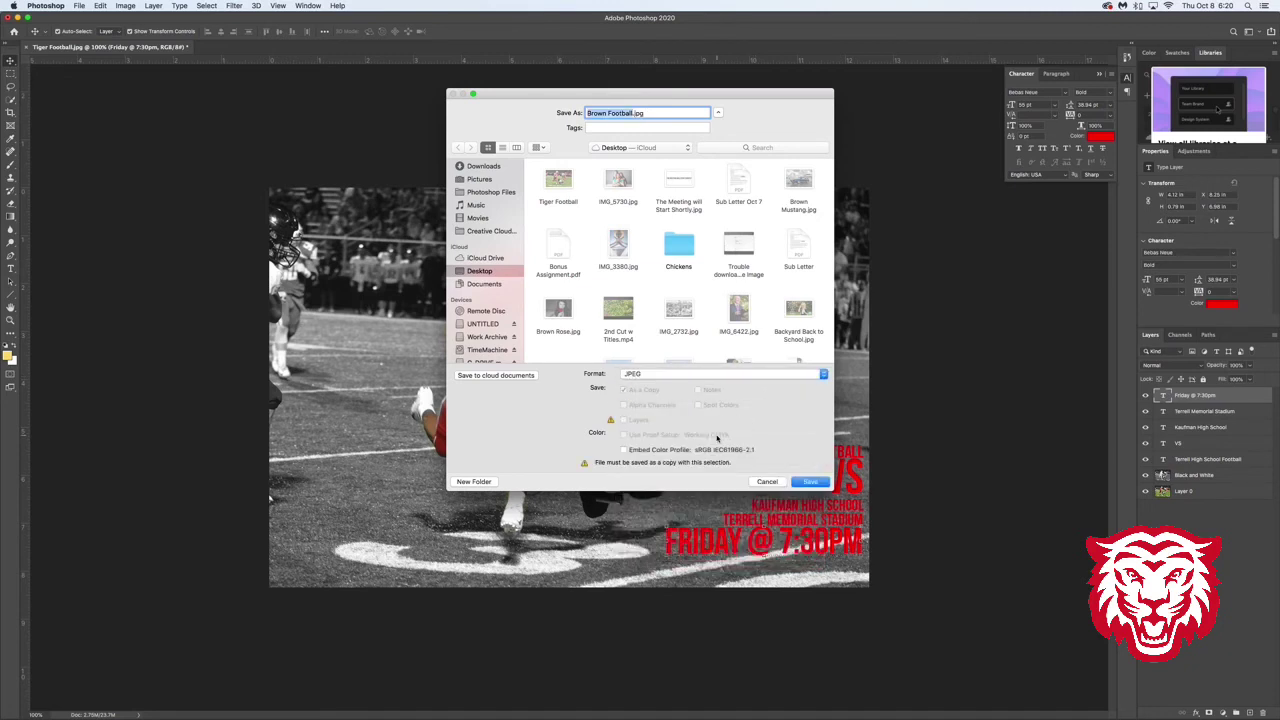
click(810, 482)
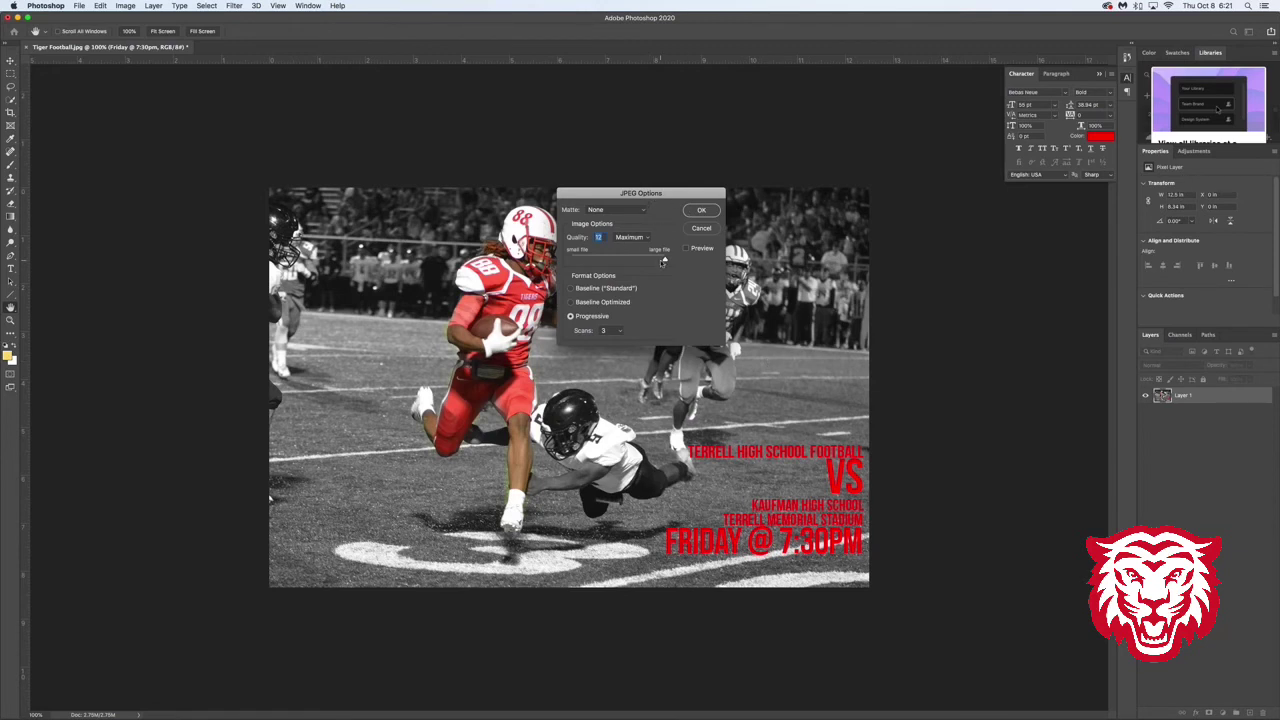
click(702, 210)
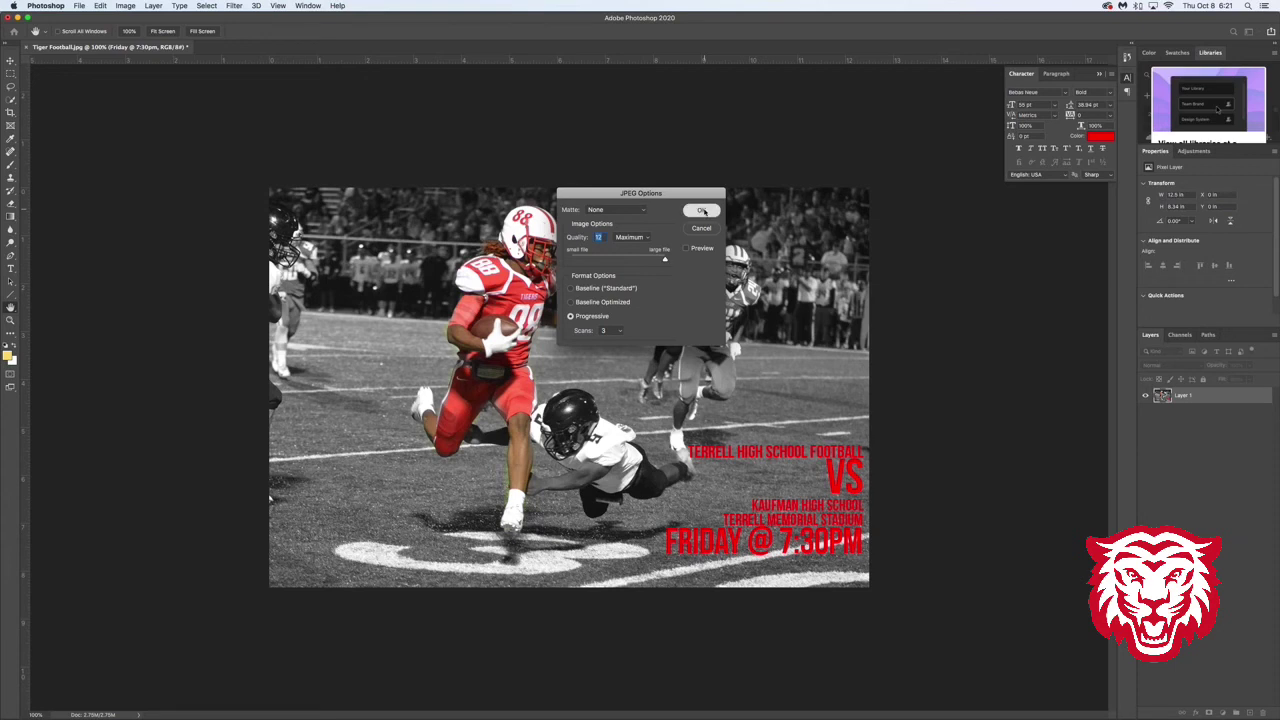